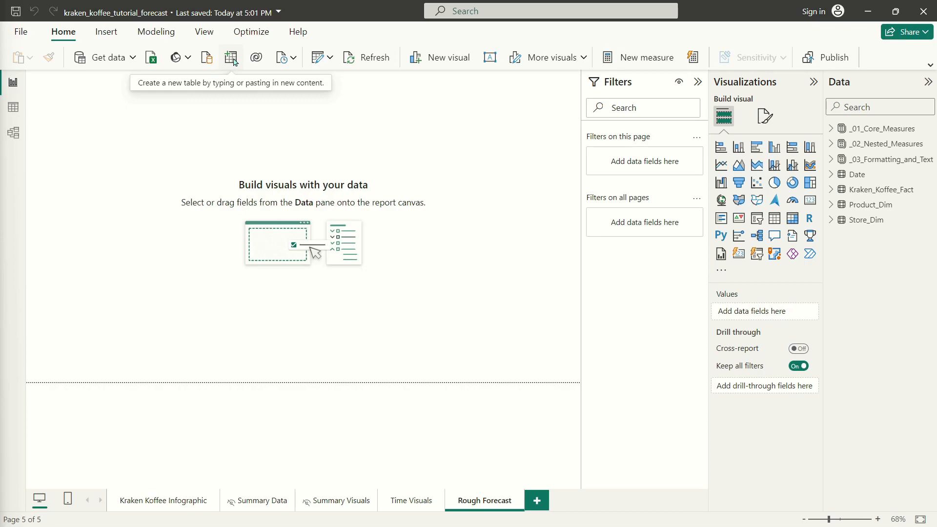
Create an empty manually entered table named _04_Forecast, load it into the model and expand its fields.
left_click(233, 61)
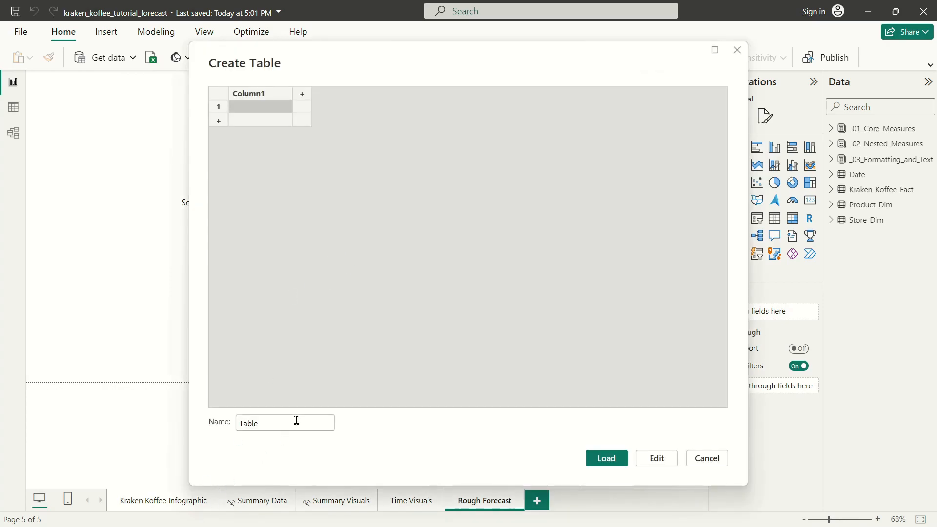
left_click(298, 420)
key("BackSpace")
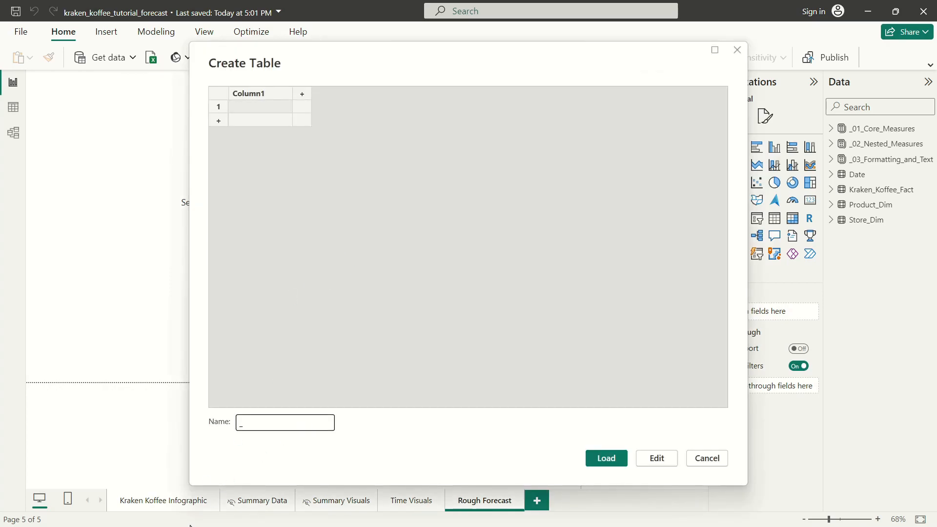
type("_04_Forecaste")
key("BackSpace")
left_click(603, 458)
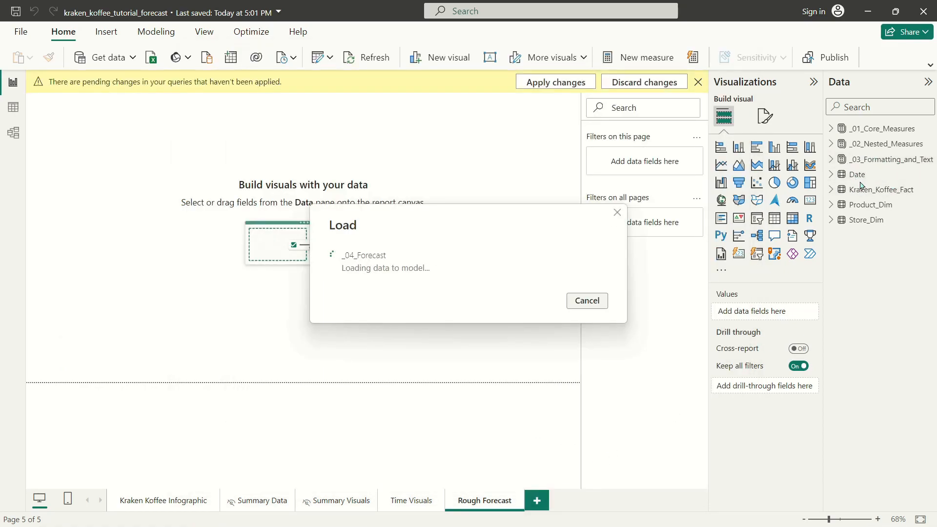
left_click(832, 176)
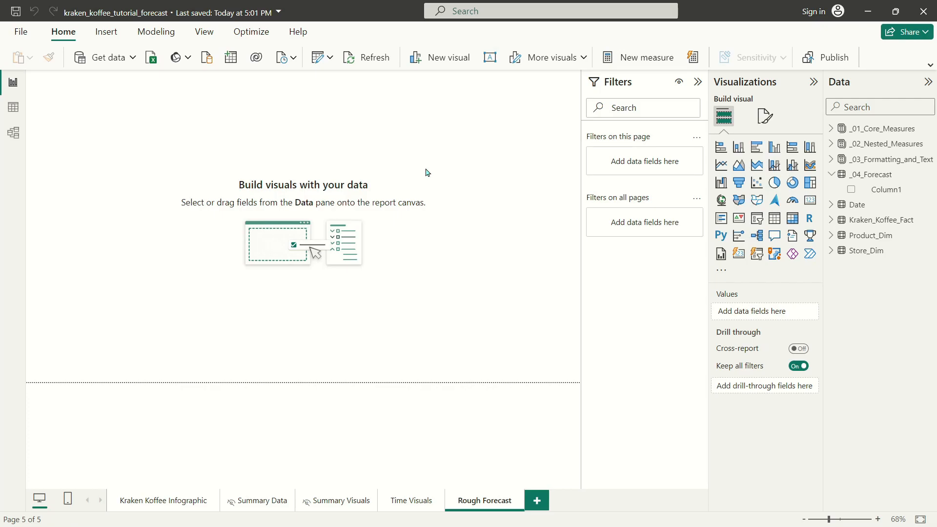
Add a table visual enlarged to the full page height, align it to the page's left edge and show the Total Sales measure.
left_click(774, 217)
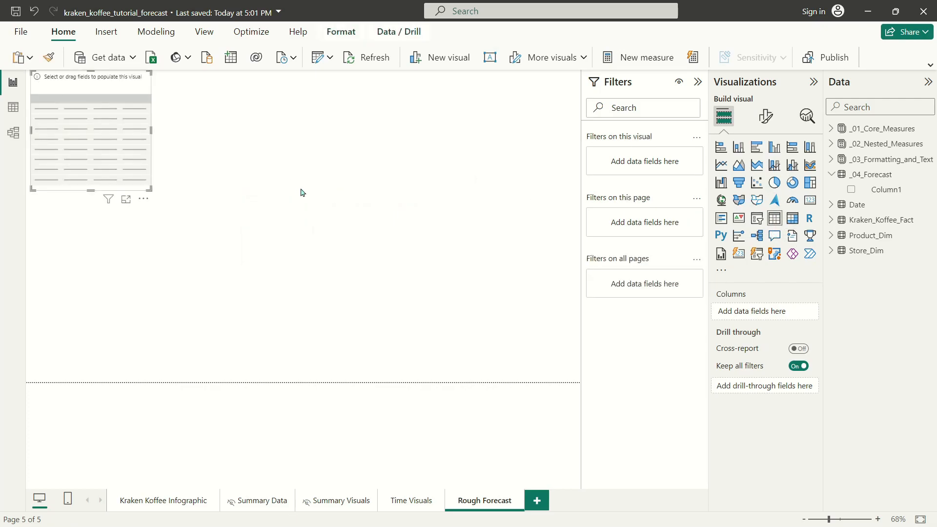
left_click_drag(150, 189, 285, 381)
left_click(320, 278)
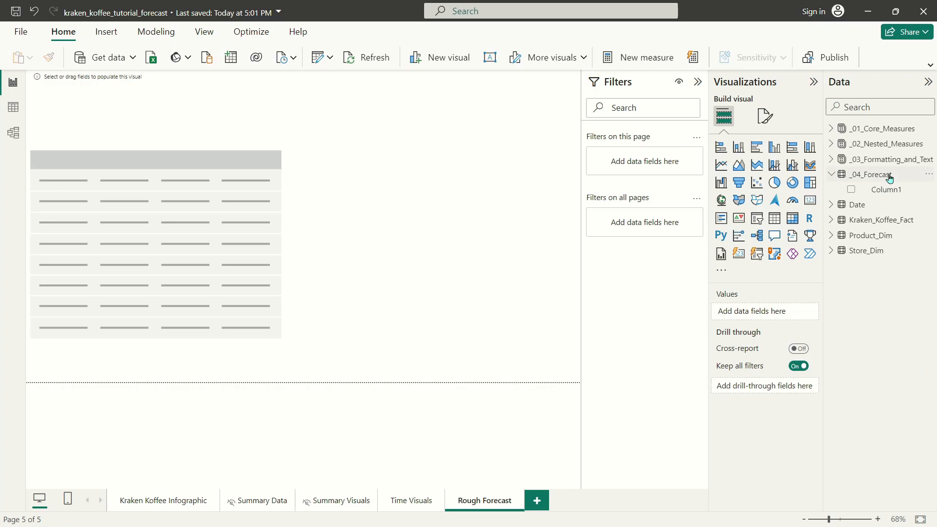
left_click(828, 128)
left_click_drag(880, 236, 167, 161)
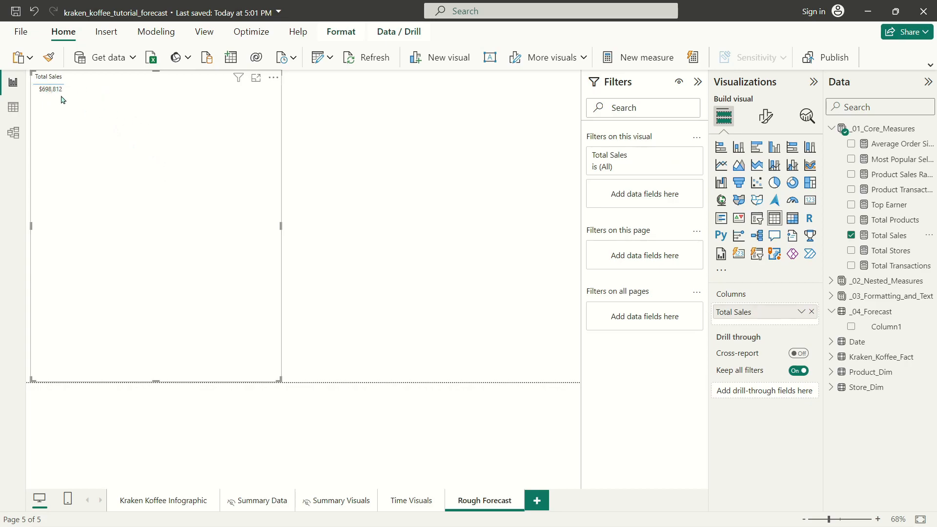
left_click_drag(115, 113, 110, 114)
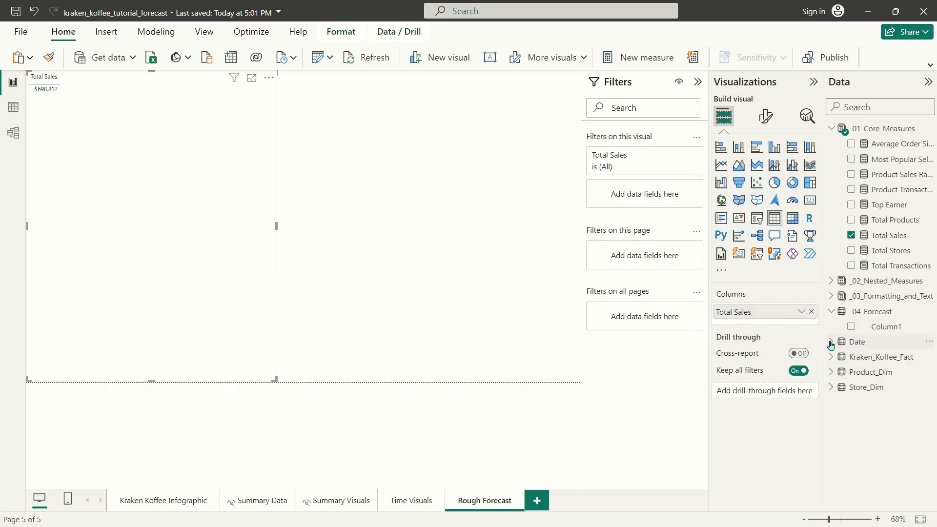
Add transaction_date from the Date table before Total Sales in the table visual, using the plain date instead of the date hierarchy.
left_click(832, 344)
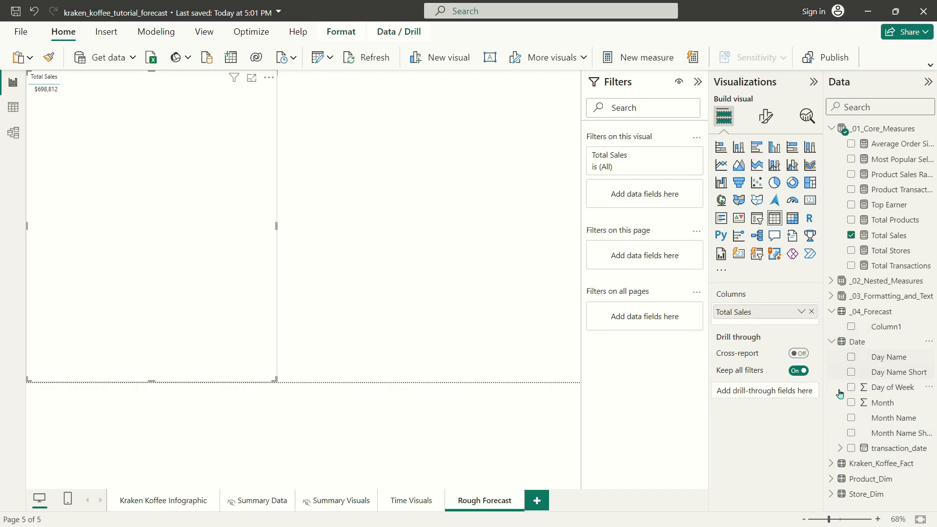
left_click_drag(889, 447, 305, 234)
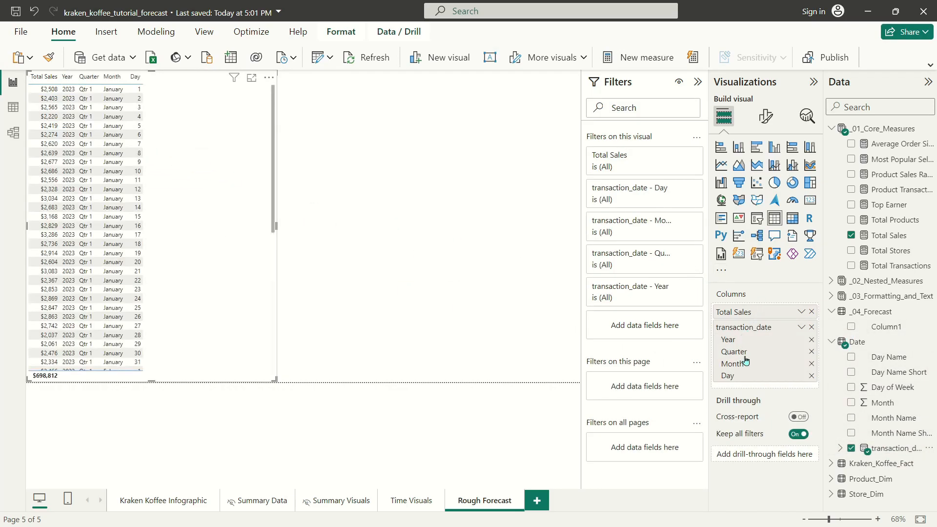
left_click_drag(780, 327, 778, 308)
left_click(803, 310)
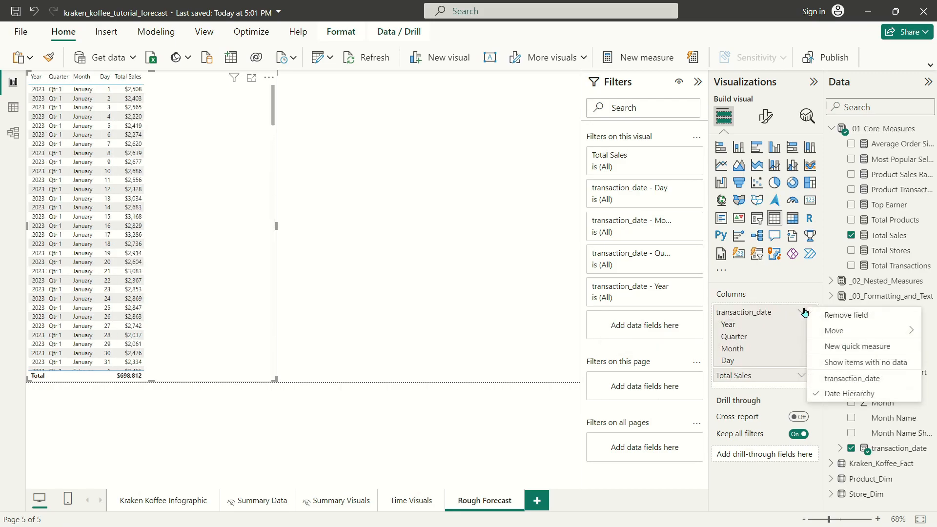
left_click(781, 299)
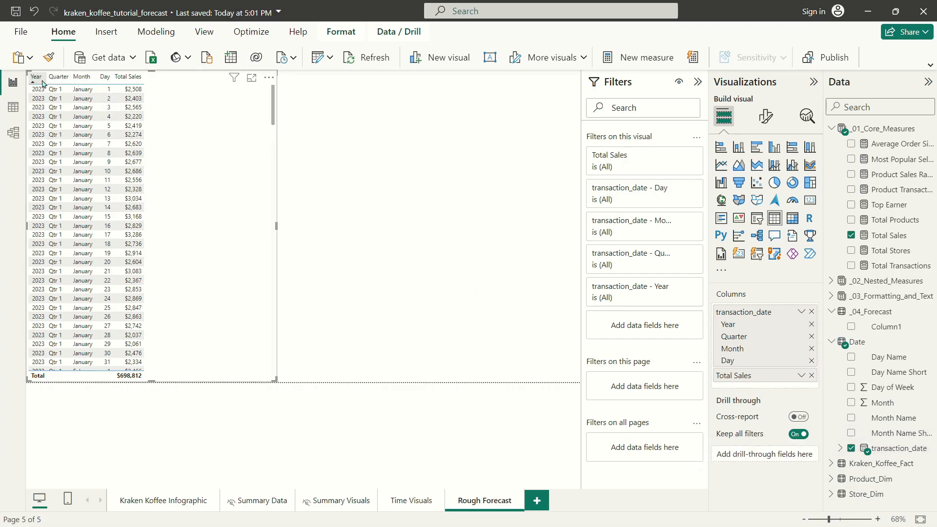
left_click(800, 312)
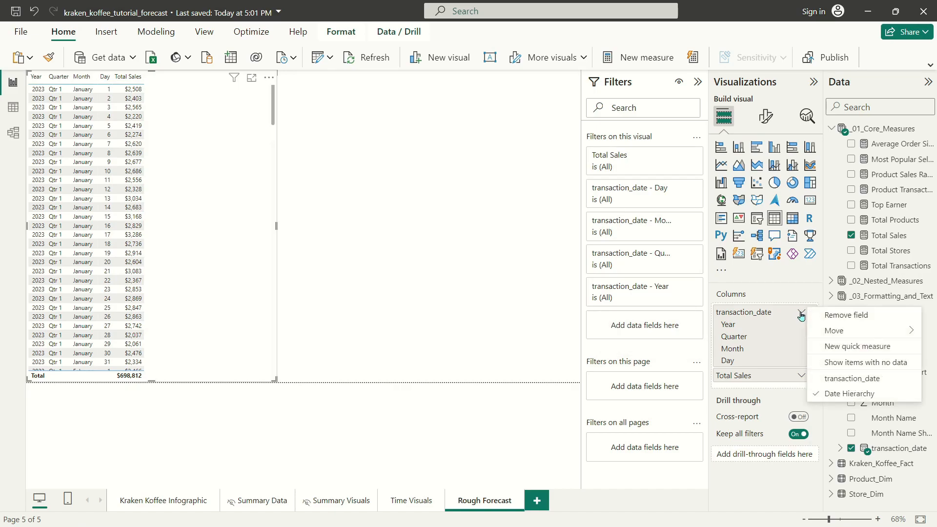
left_click(835, 381)
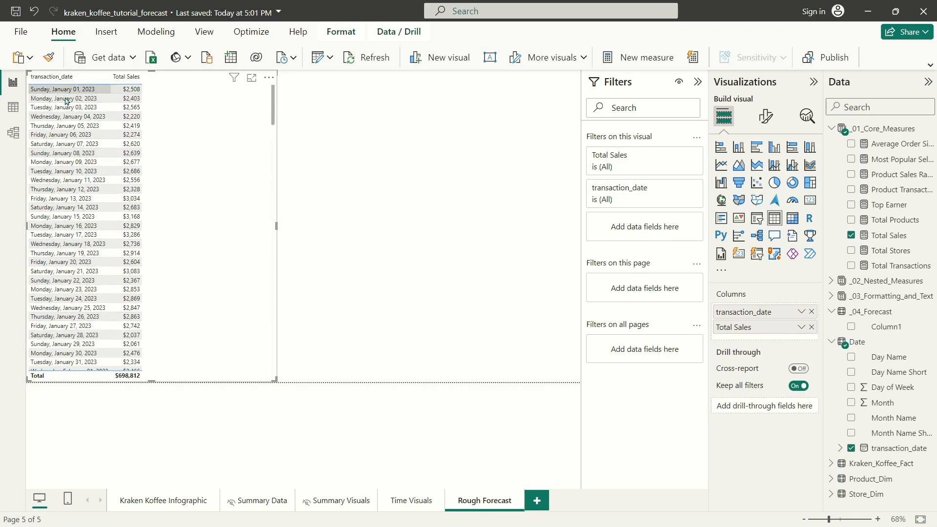
Set the transaction_date column's format to Short Date and check the table visual's rows through the last date.
left_click(891, 450)
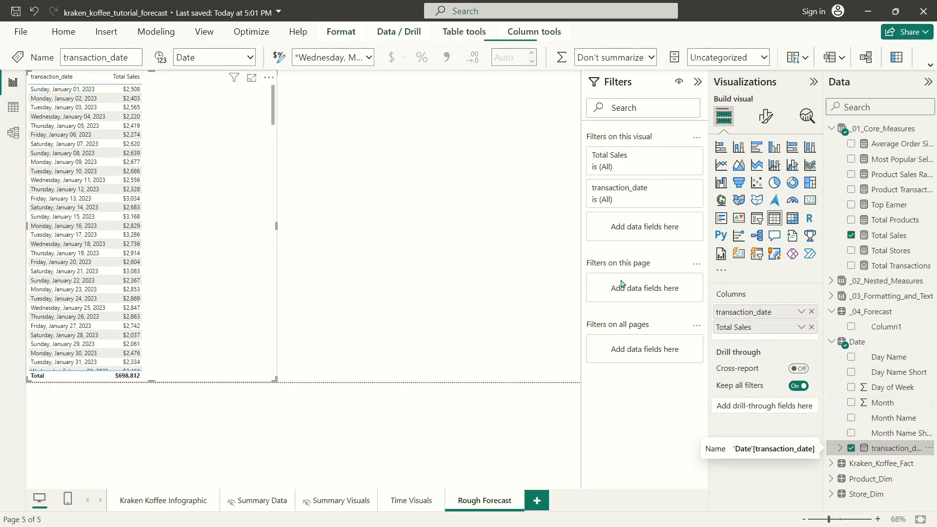
left_click(371, 58)
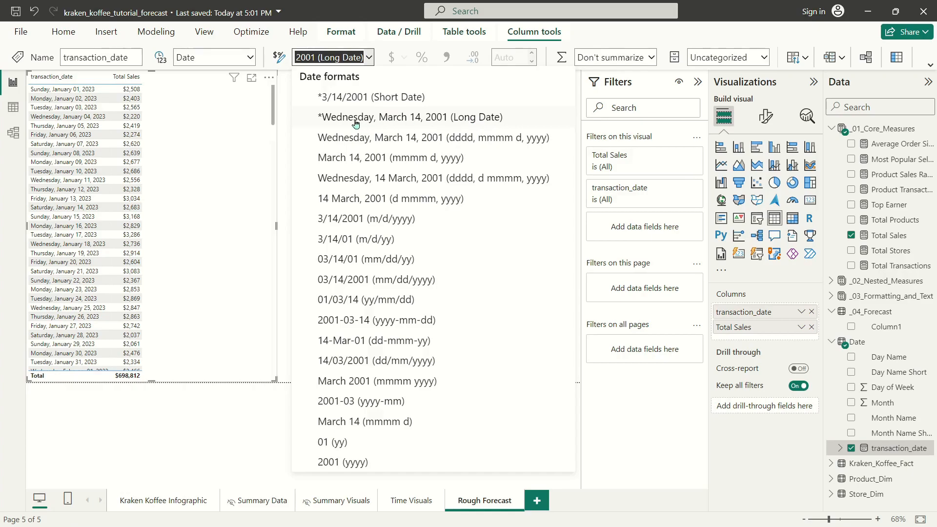
left_click(360, 97)
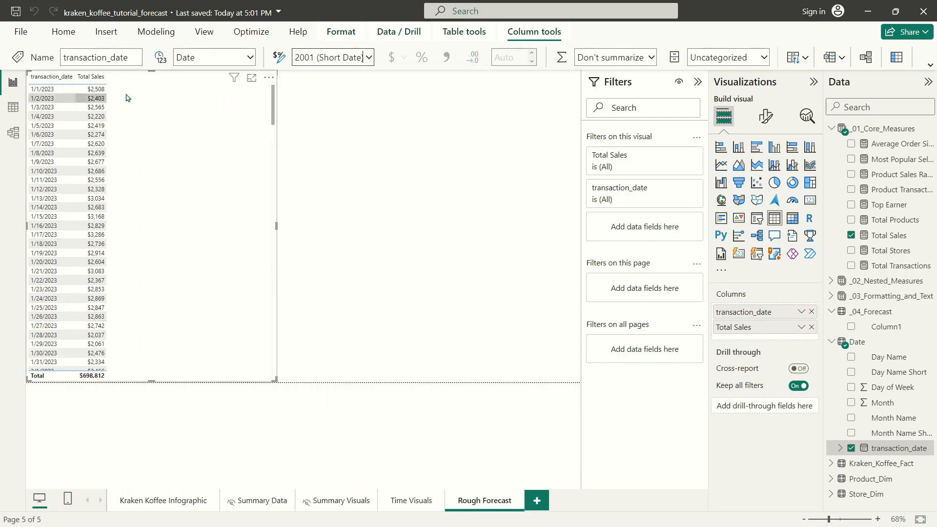
scroll(223, 189, "down", 1)
scroll(223, 189, "down", 20)
scroll(228, 265, "down", 1)
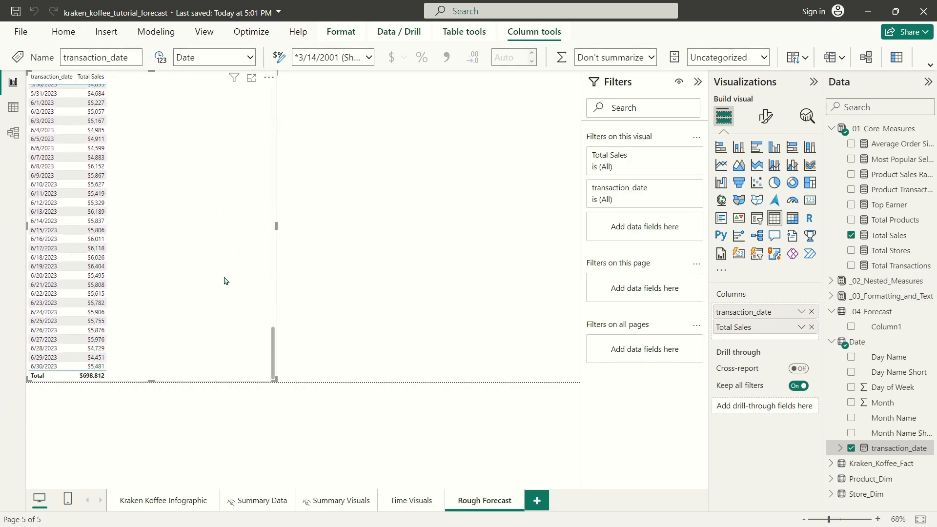
left_click(352, 241)
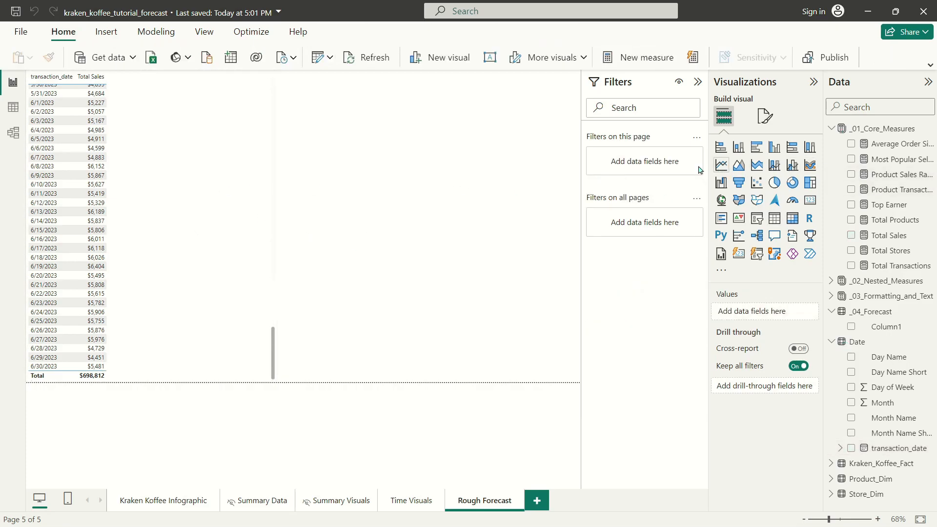
Add a line chart in the page's upper right corner plotting Total Sales by Month Name Short, and size it to fit beside the table.
left_click(719, 166)
left_click_drag(387, 184, 477, 328)
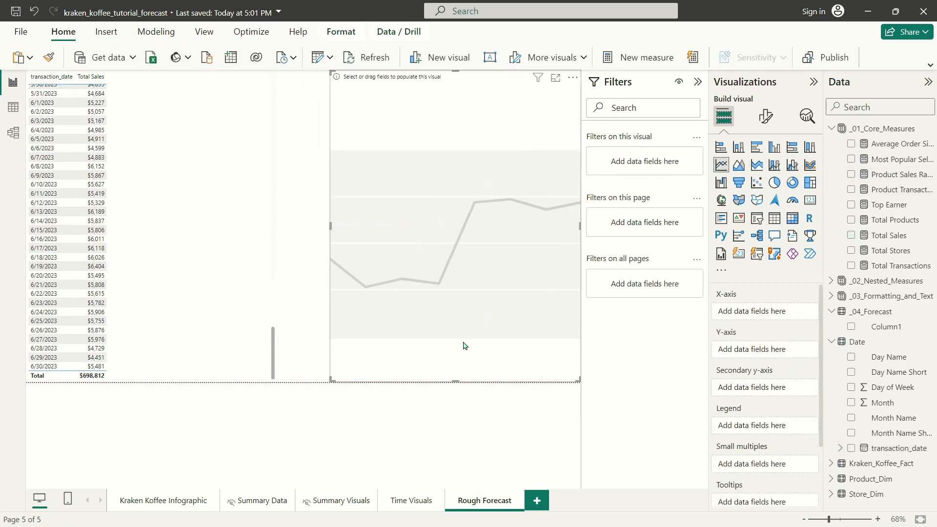
left_click_drag(328, 381, 386, 201)
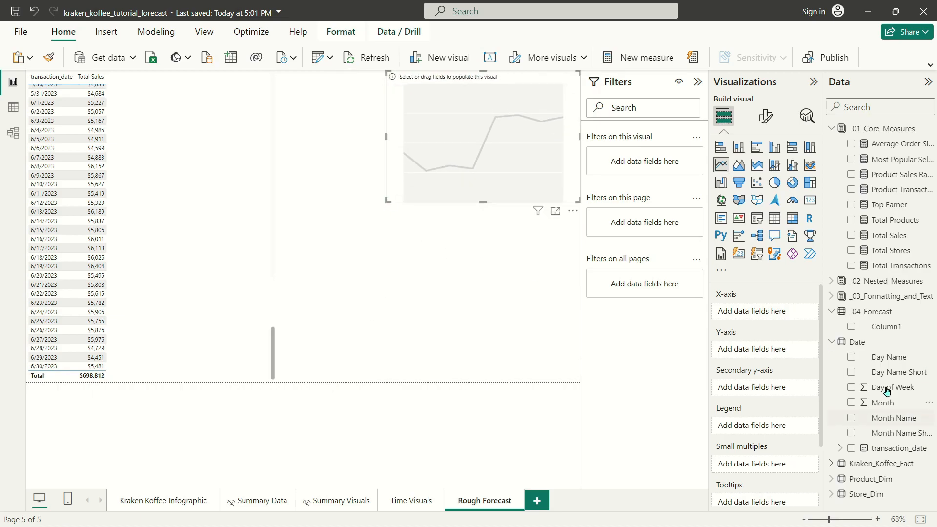
left_click_drag(895, 433, 761, 312)
left_click_drag(882, 231, 761, 355)
left_click_drag(388, 201, 367, 226)
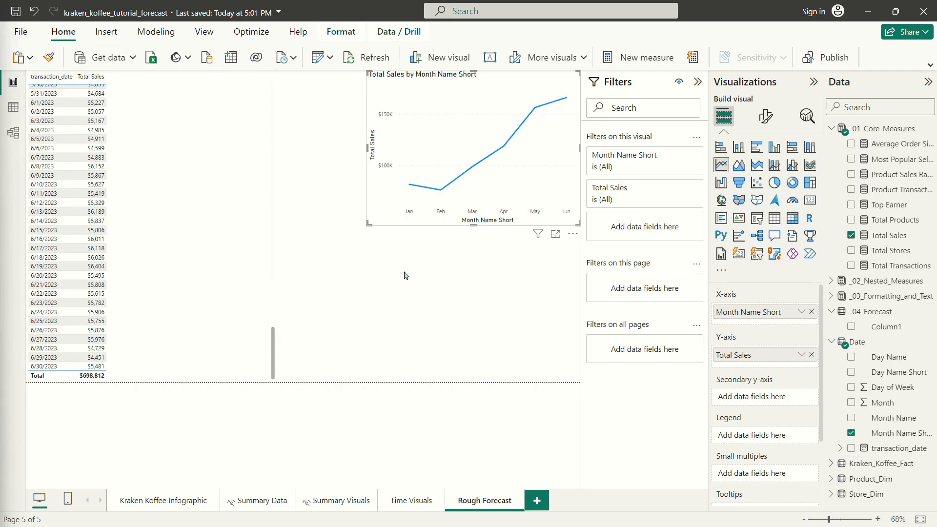
left_click(373, 257)
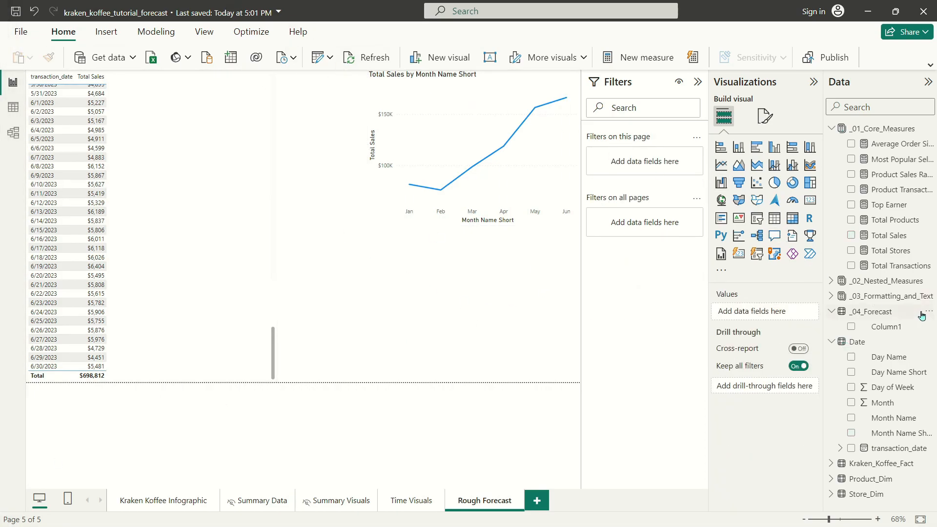
Create the calculated table Forecast Date Table = CALENDAR(DATE(2023,01,01),DATE(2023,12,31)).
left_click(175, 32)
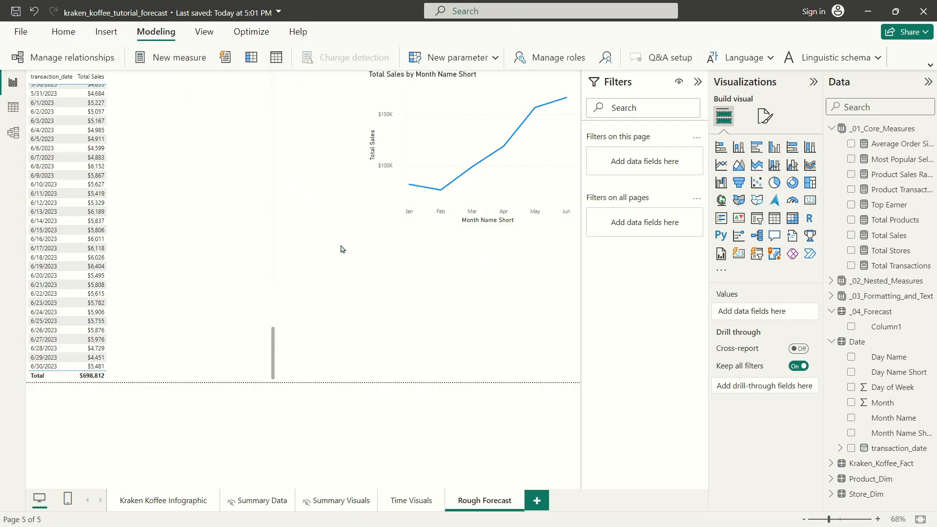
left_click(277, 57)
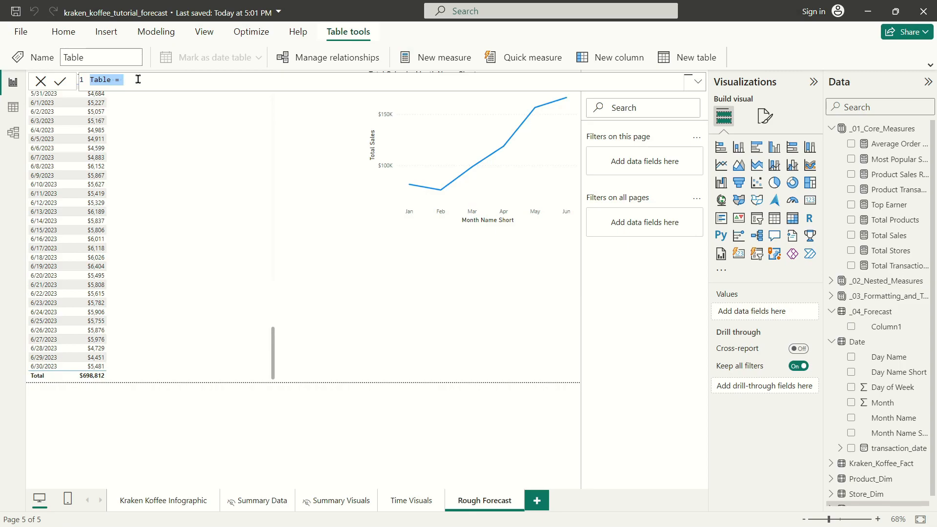
type("Forecast Date Ta")
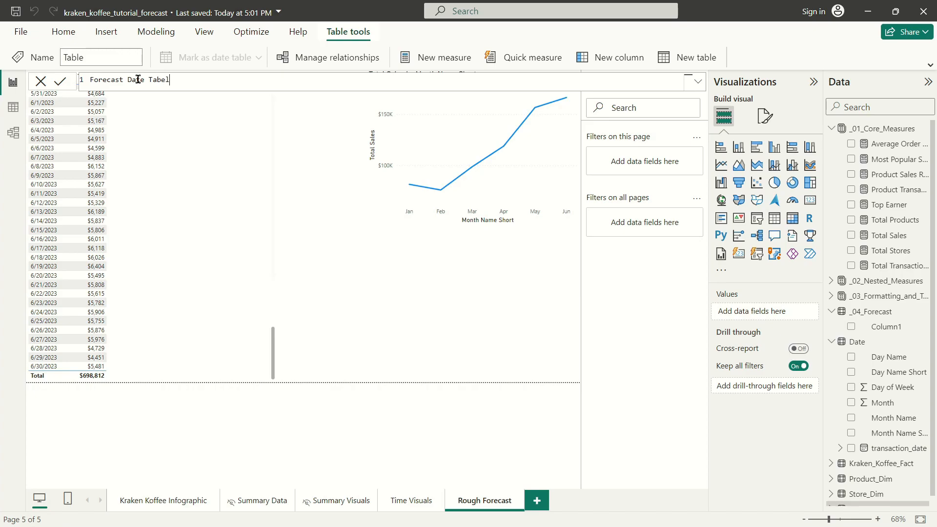
type("ble = ")
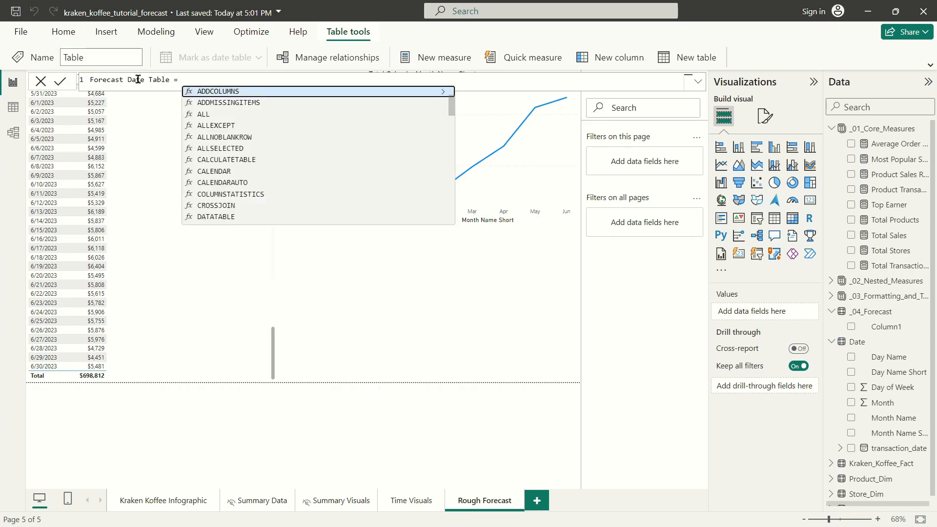
type("CALENDAR(")
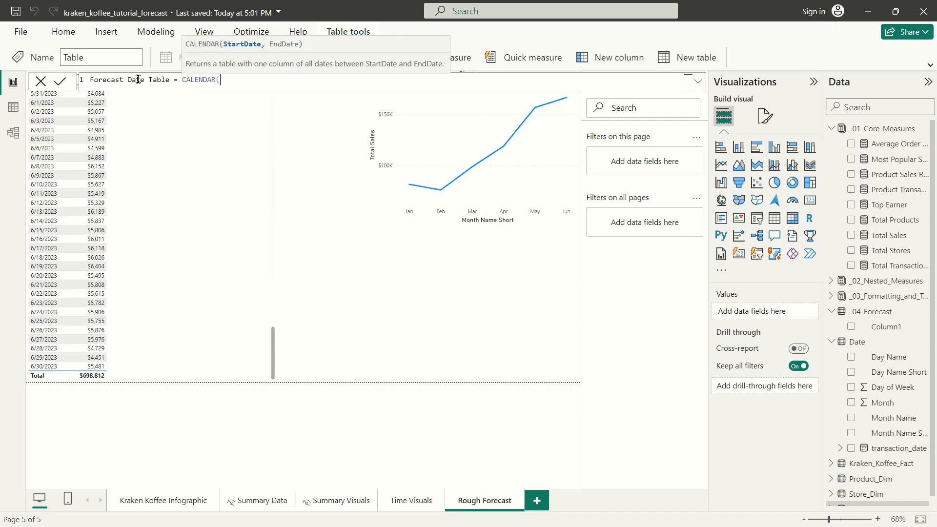
type("DATE(2023,")
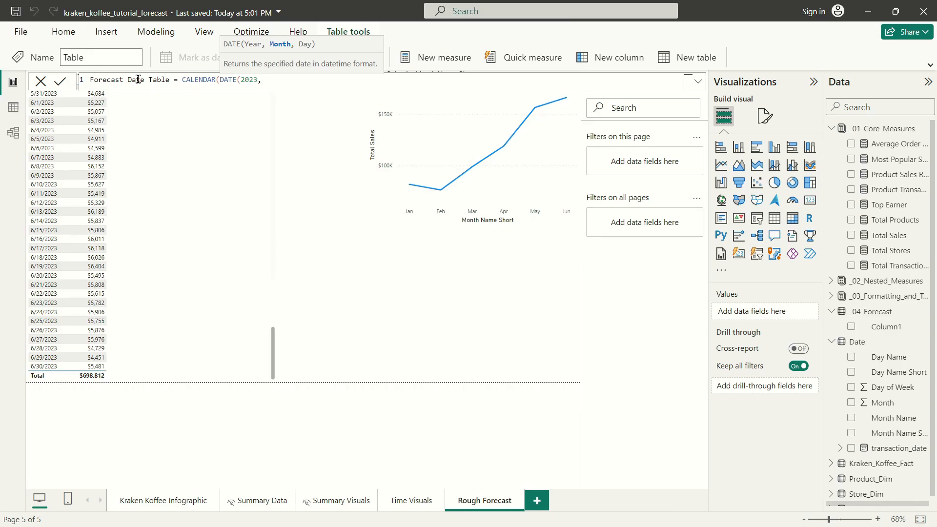
type("01,01),D")
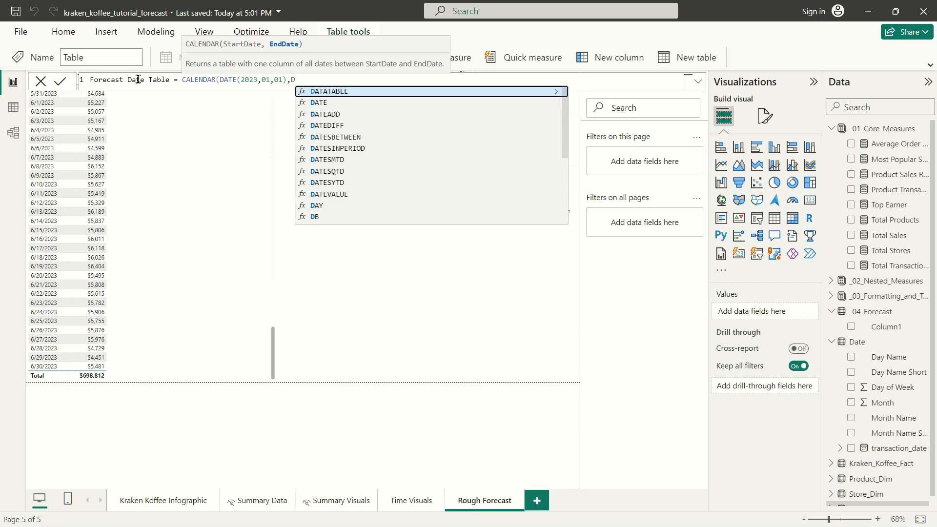
key("Down")
key("Tab")
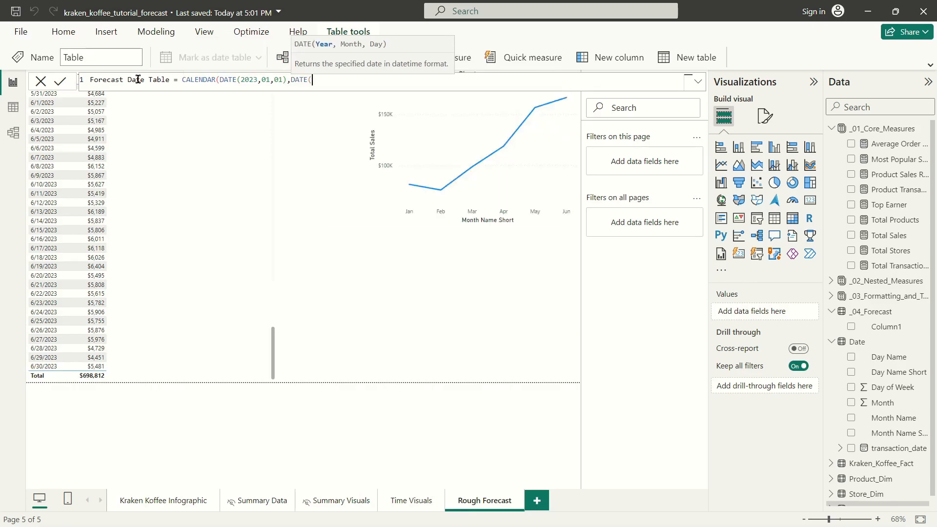
type("2023,12,31))")
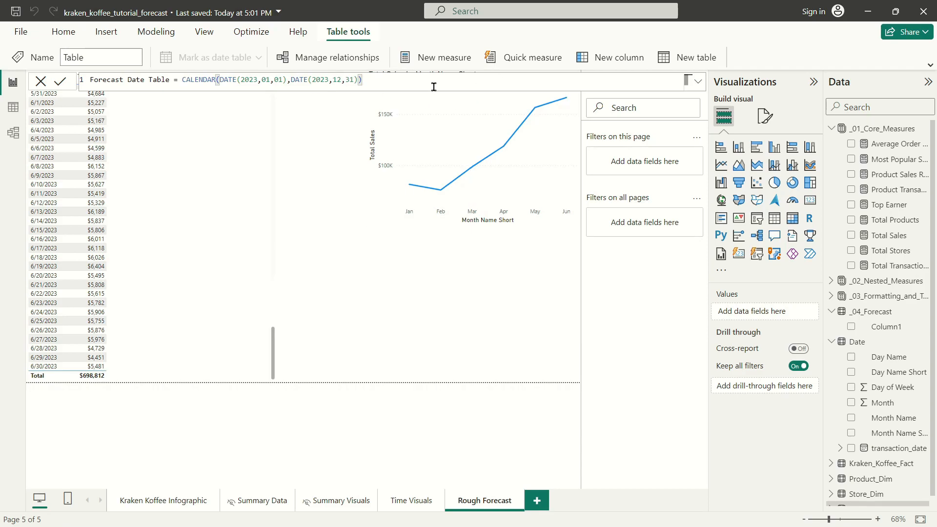
key("Return")
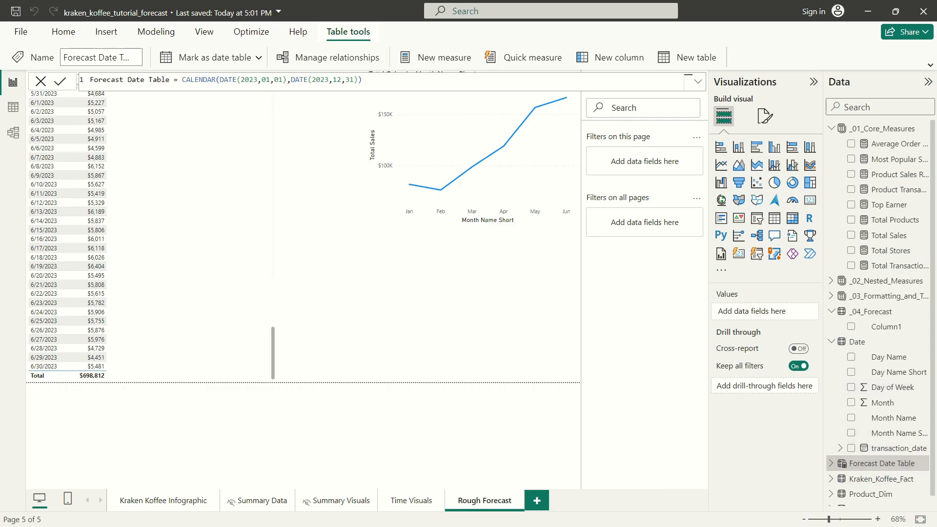
Inspect the Date rows of Forecast Date Table from the first through the last day of 2023.
left_click(13, 107)
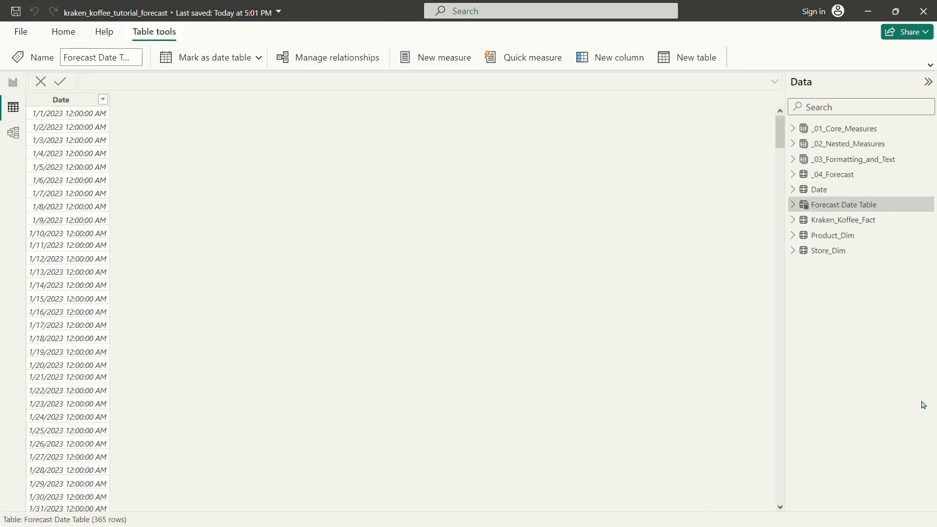
left_click(791, 204)
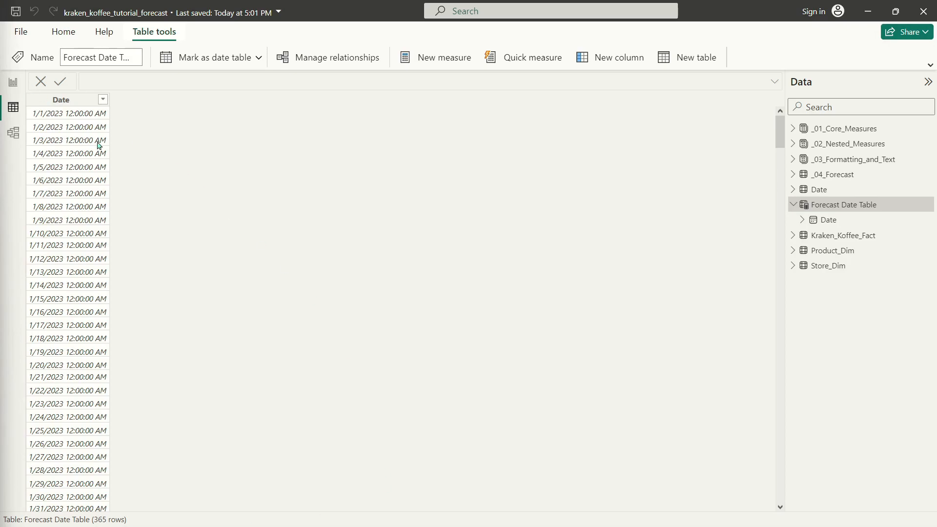
scroll(99, 147, "down", 20)
scroll(117, 334, "down", 20)
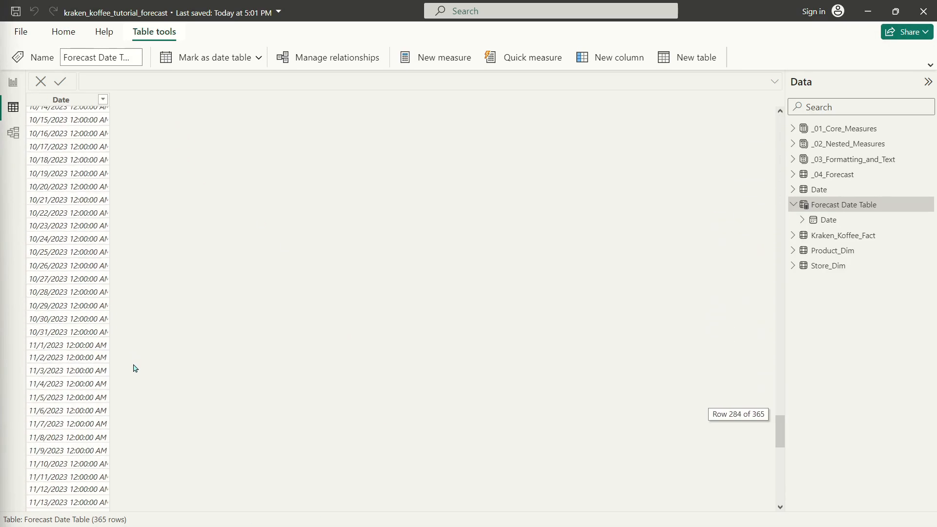
scroll(88, 458, "up", 10)
scroll(98, 456, "down", 10)
scroll(80, 483, "up", 3)
scroll(94, 481, "down", 3)
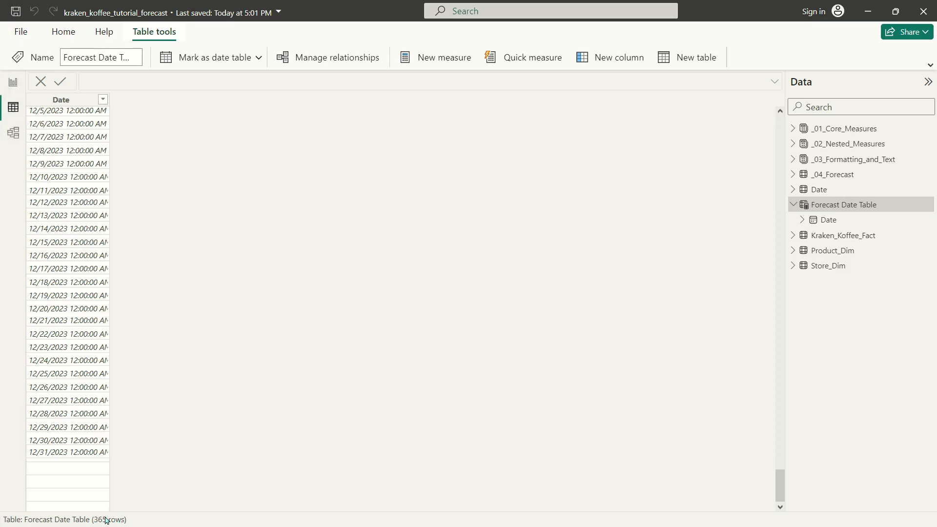
scroll(78, 414, "up", 20)
scroll(88, 378, "up", 20)
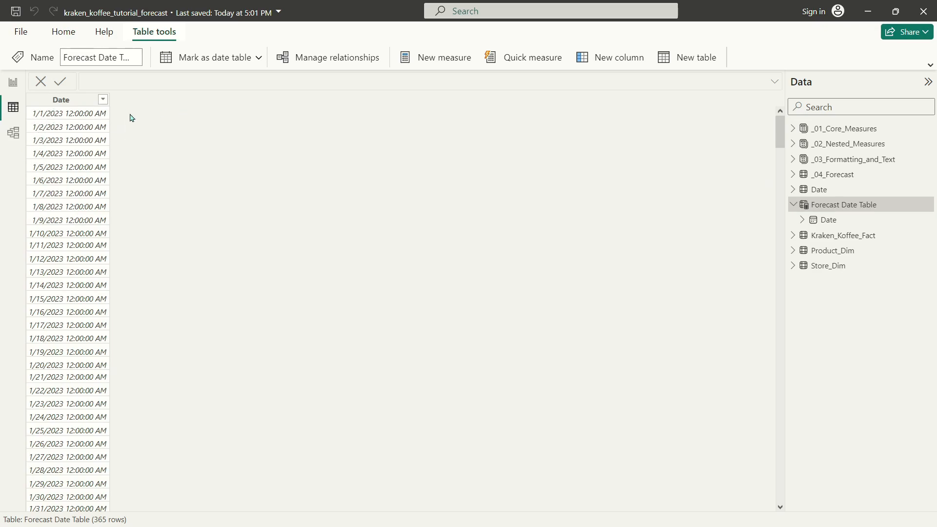
Add the calculated column Month Num = MONTH('Forecast Date Table'[Date]) to Forecast Date Table and check its rows.
right_click(838, 220)
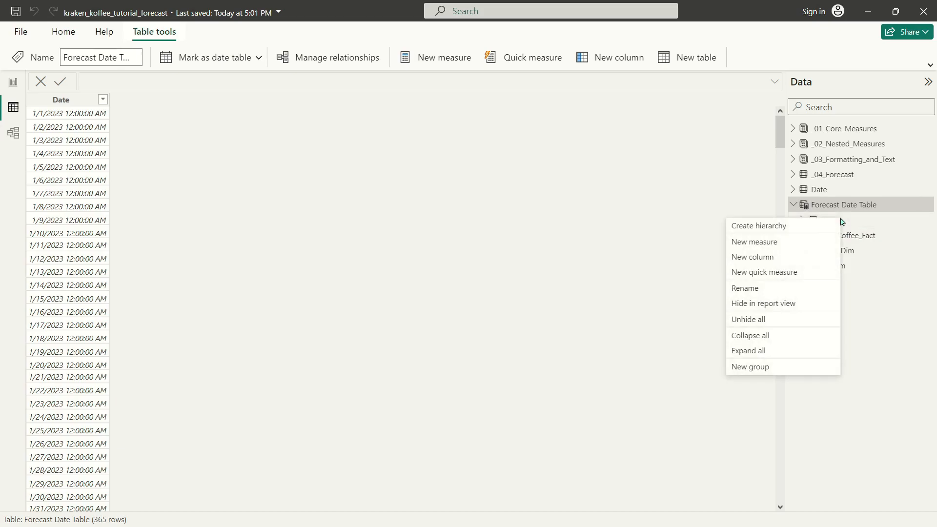
left_click(798, 263)
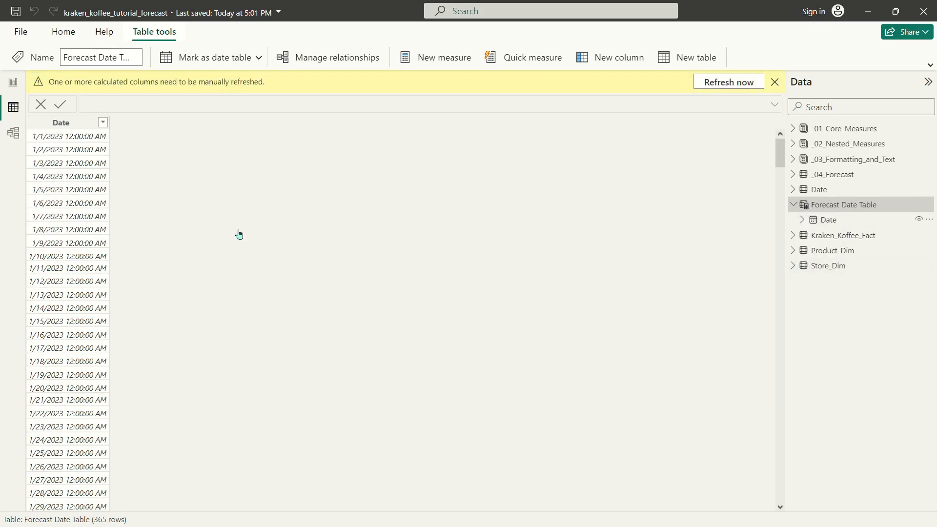
type("Lookup0")
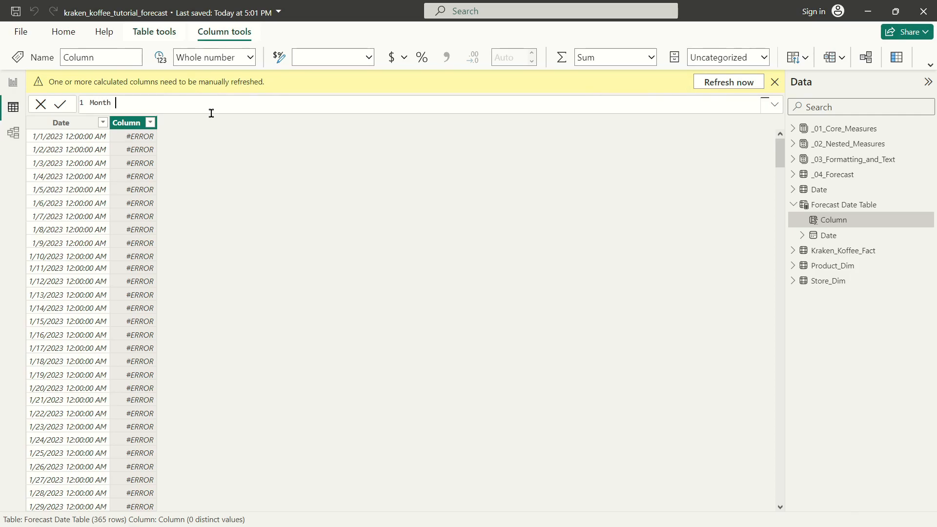
key("BackSpace")
key("BackSpace")
key("BackSpace")
key("BackSpace")
key("BackSpace")
type("ONTH(")
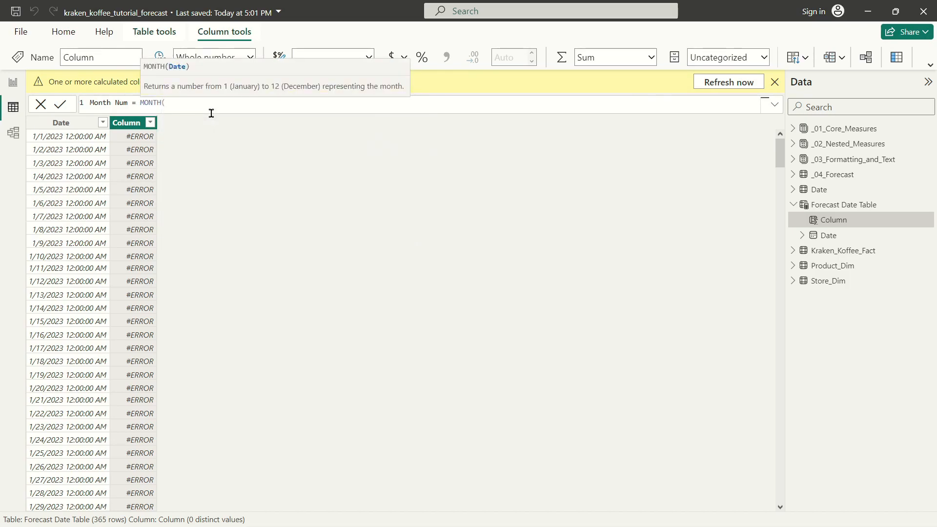
type("Date")
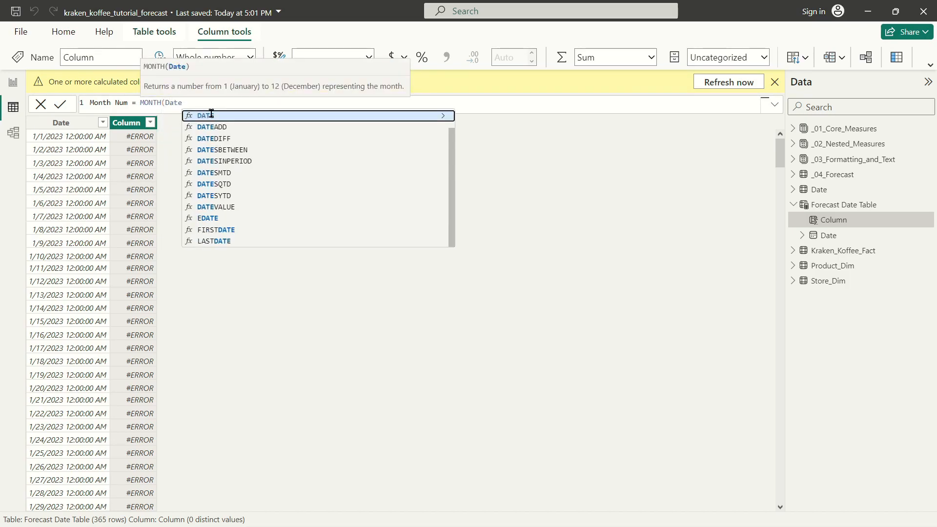
left_click(268, 126)
type(")")
key("Return")
scroll(151, 150, "down", 20)
scroll(149, 156, "up", 20)
scroll(141, 280, "down", 15)
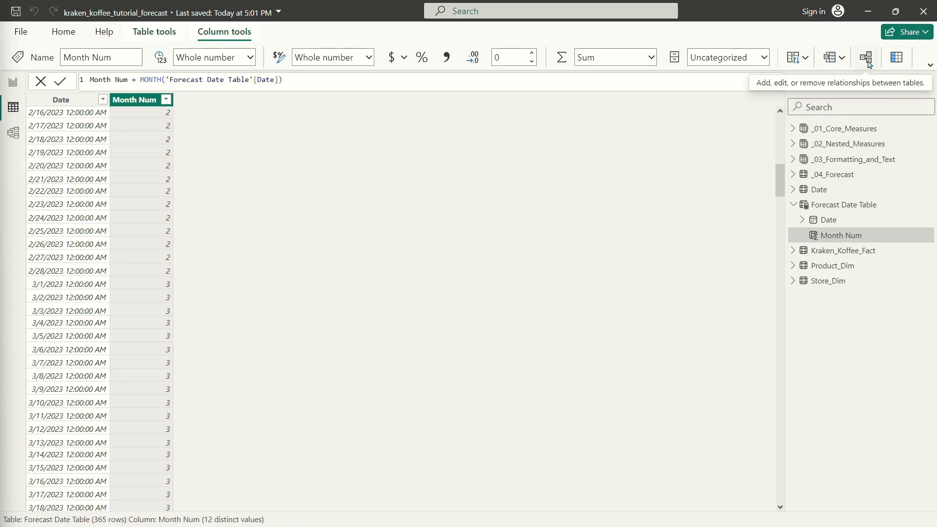
Start a Month Short calculated column in Forecast Date Table with a SWITCH(TRUE()) formula mapping Forecast[Month Num] 1 to 12 to "Jan" to "Dec".
right_click(855, 236)
left_click(818, 279)
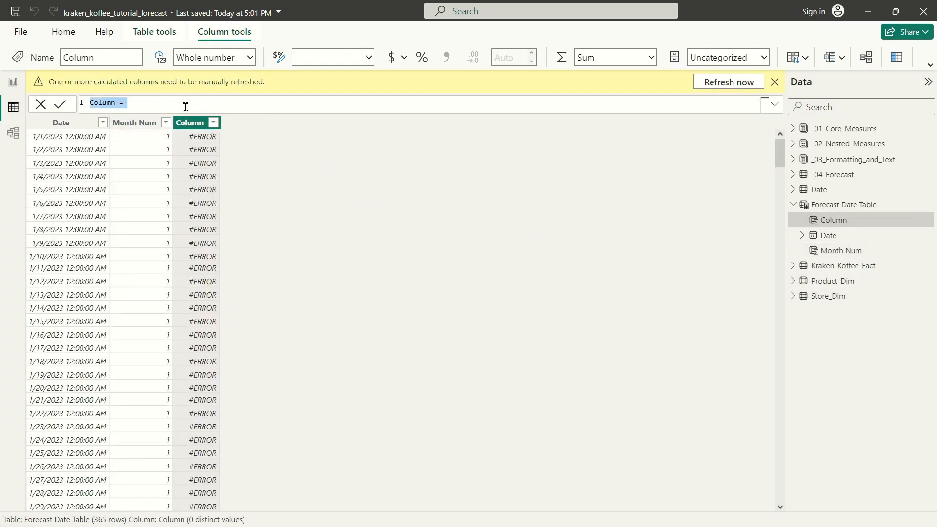
type("SWITCH(TRUE(),     Forecast[Month Num]=1,\"Jan\",     Forecast[Month Num]=2,\"Feb\",     Forecast[Month Num]=3,\"Mar\",     Forecast[Month Num]=4,\"Apr\",     Forecast[Month Num]=5,\"May\",     Forecast[Month Num]=6,\"Jun\",     Forecast[Month Num]=7,\"Jul\",     Forecast[Month Num]=8,\"Aug\",     Forecast[Month Num]=9,\"Sep\",     Forecast[Month Num]=10,\"Oct\",     Forecast[Month Num]=11,\"Nov\",     Forecast[Month Num]=12,\"Dec\")")
left_click(95, 106)
type("Month Short =")
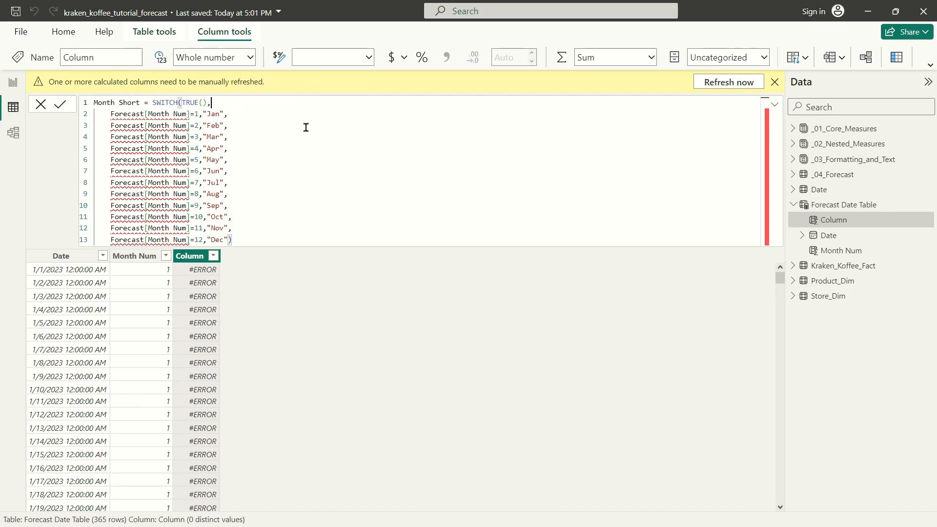
Replace the Forecast table reference with 'Forecast Date Table' in all twelve lines of the Month Short formula and commit the column.
double_click(130, 116)
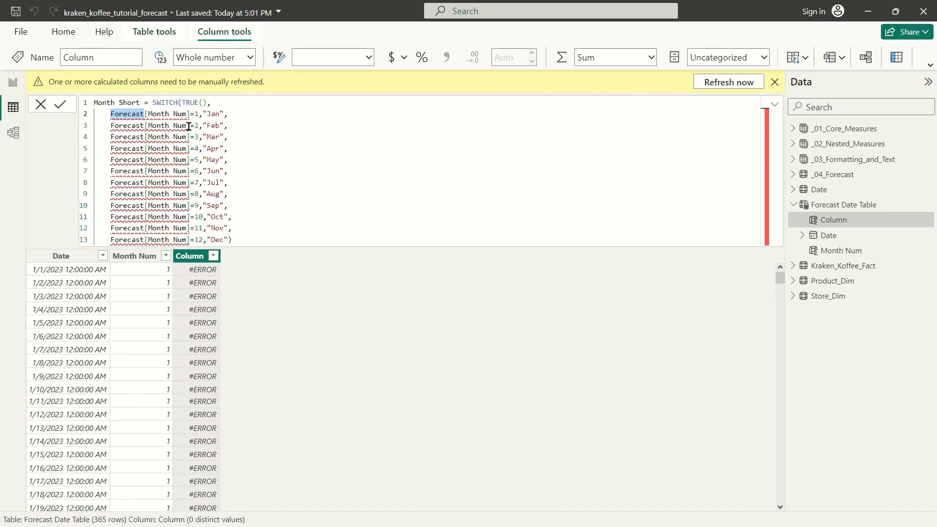
type("'Forecast Date Table'")
key("Tab")
double_click(161, 113)
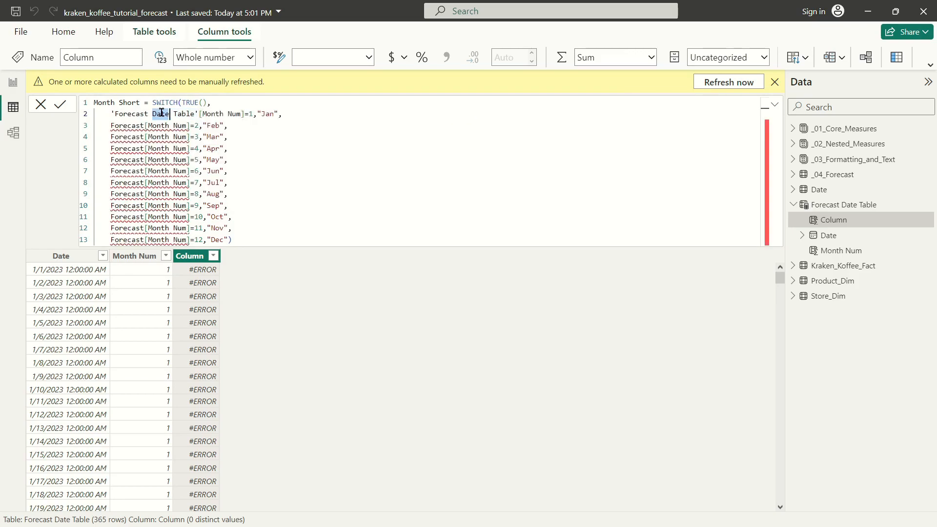
left_click_drag(197, 113, 109, 113)
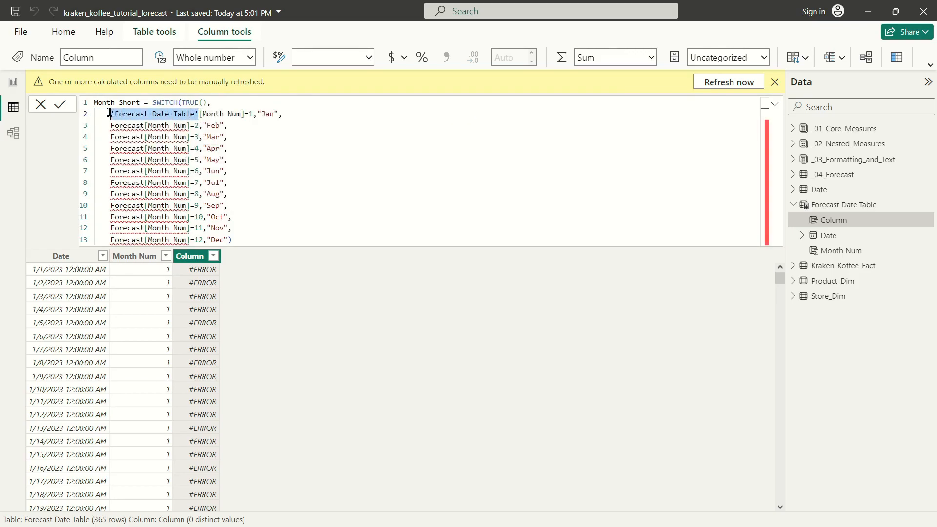
key("ctrl+c")
double_click(129, 125)
key("ctrl+v")
double_click(125, 137)
key("ctrl+v")
double_click(126, 148)
key("ctrl+v")
double_click(124, 159)
key("ctrl+v")
double_click(122, 170)
key("ctrl+v")
double_click(121, 183)
key("ctrl+v")
double_click(122, 194)
key("ctrl+v")
double_click(124, 205)
key("ctrl+v")
double_click(123, 217)
key("ctrl+v")
double_click(119, 226)
key("ctrl+v")
double_click(122, 240)
key("ctrl+v")
key("End")
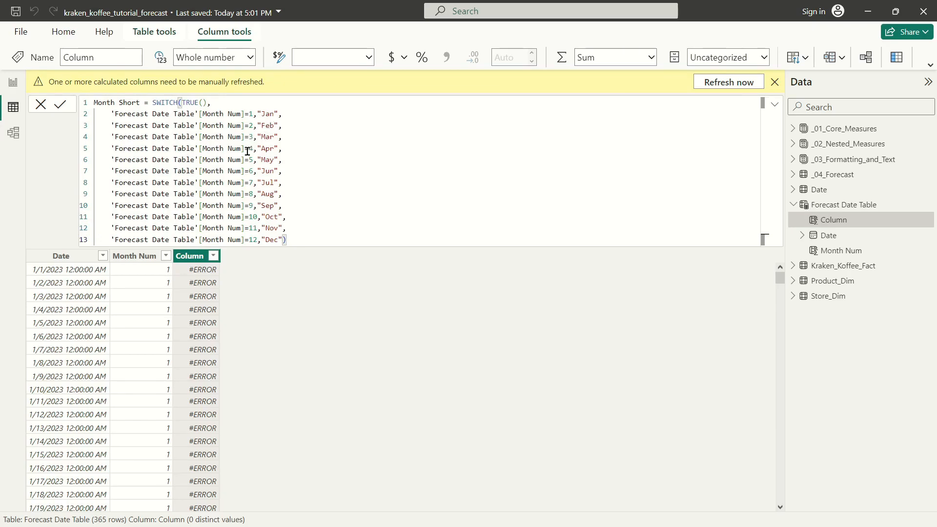
left_click(326, 229)
key("Return")
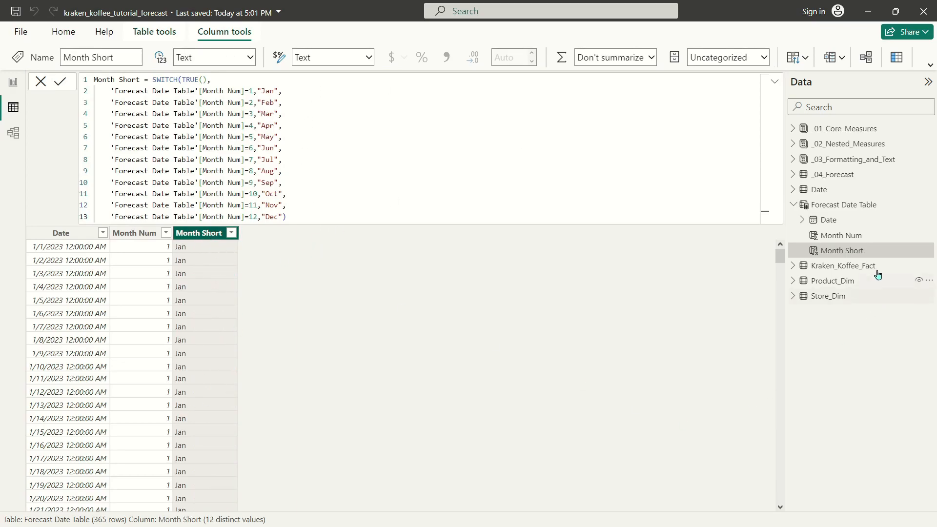
Sort the Month Short column by Month Num and return to the Rough Forecast report page.
left_click(827, 252)
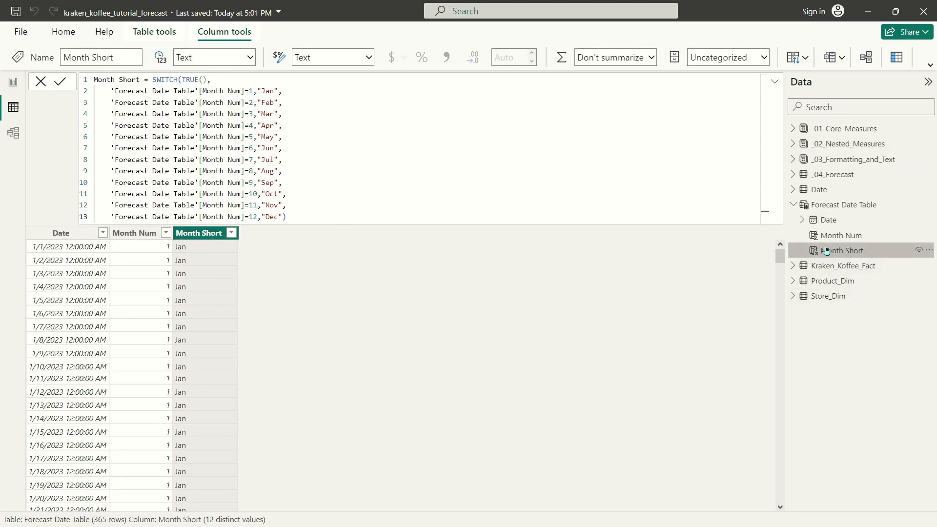
left_click(801, 58)
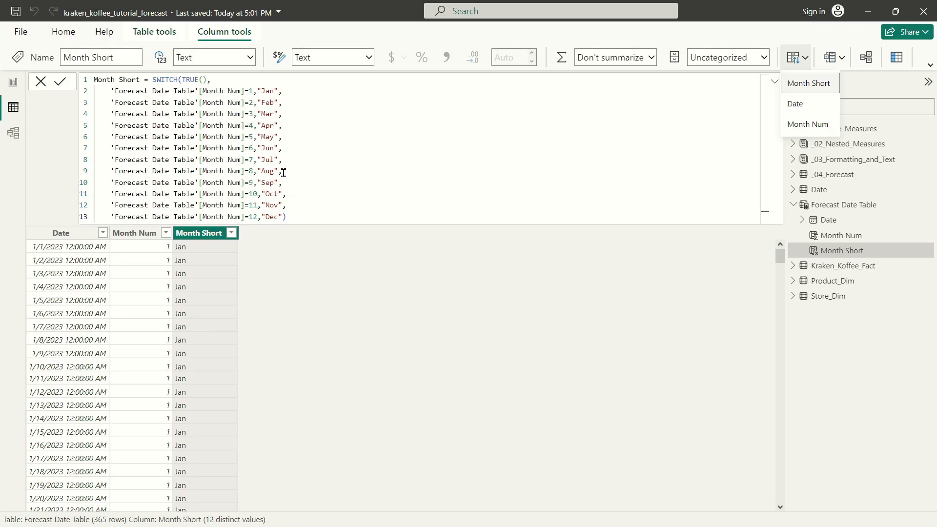
double_click(269, 125)
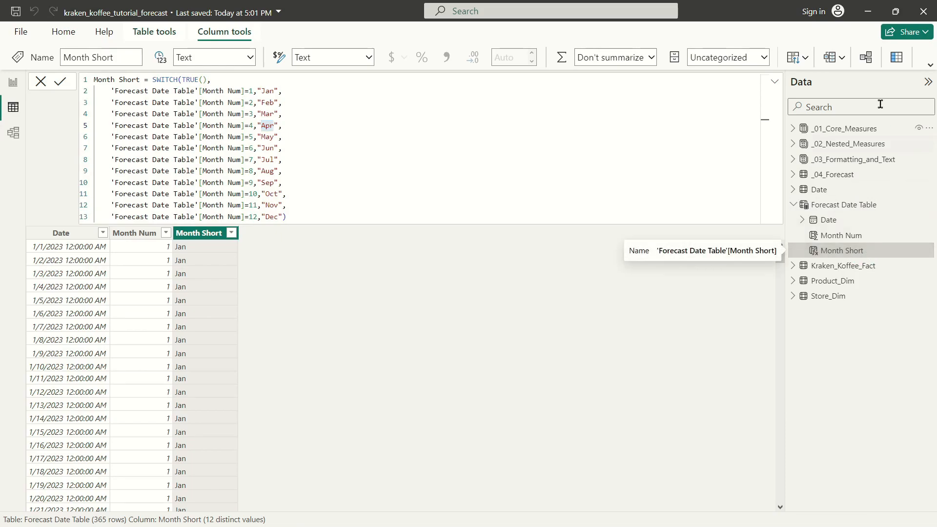
left_click(797, 59)
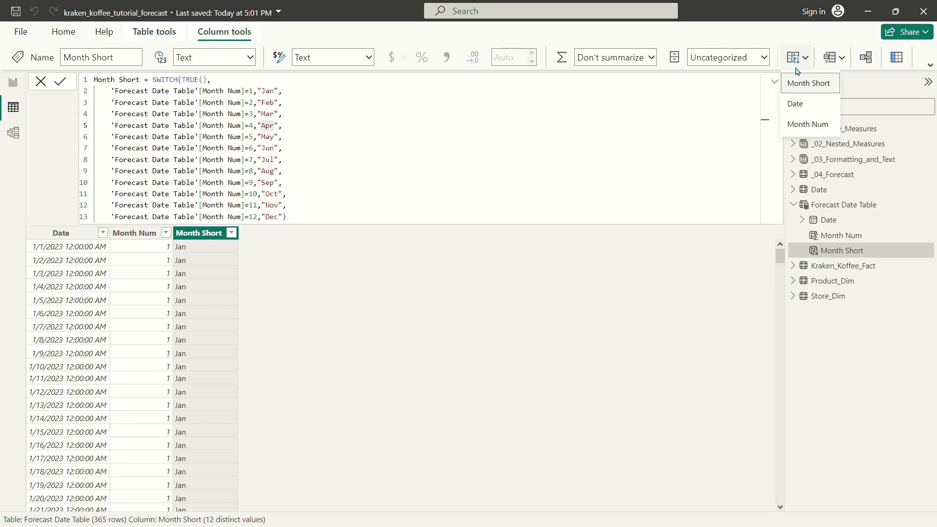
left_click(811, 126)
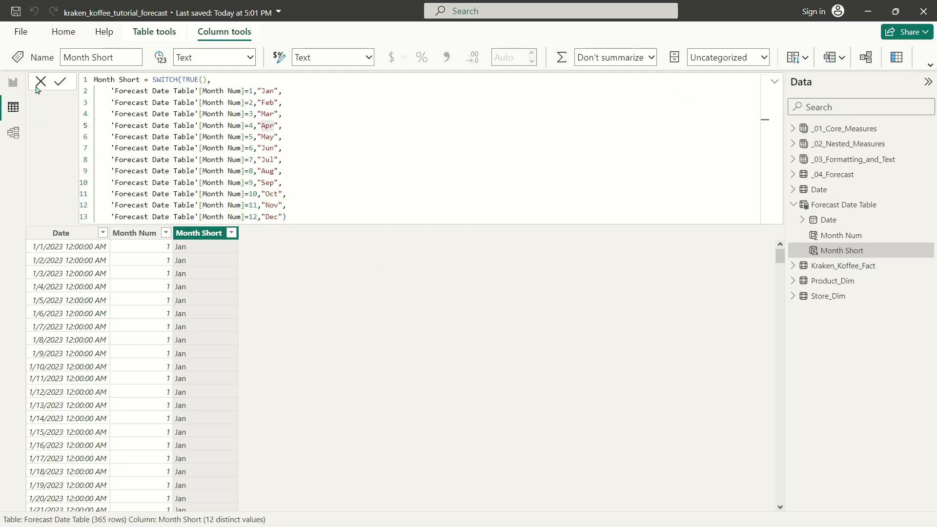
left_click(13, 82)
left_click(462, 86)
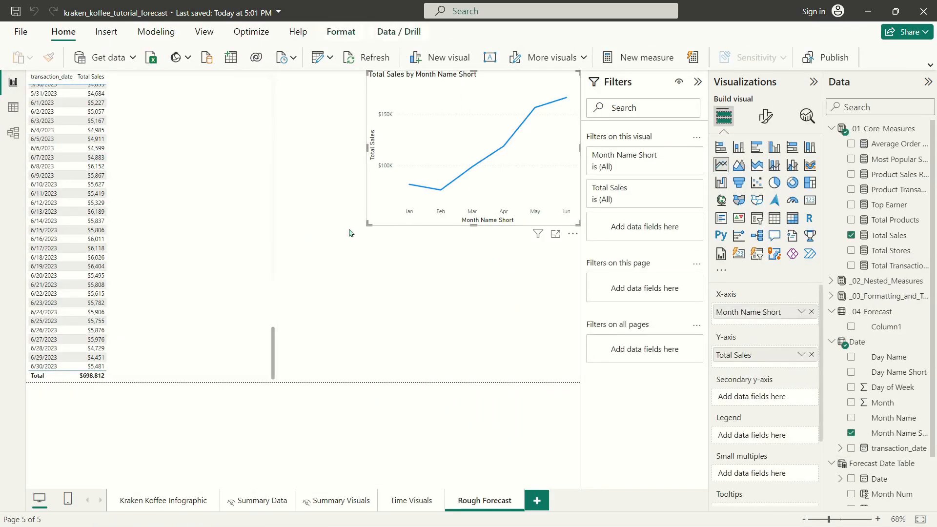
left_click(446, 261)
left_click(441, 58)
left_click(437, 83)
left_click(469, 257)
key("Delete")
Duplicate the Total Sales line chart below the original and replace the copy's x-axis field with Month Short from Forecast Date Table.
left_click(495, 78)
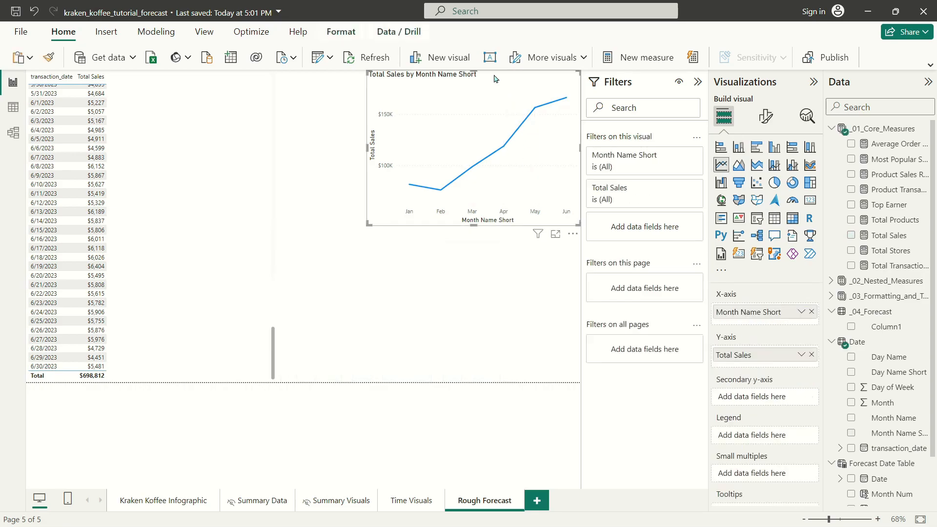
key("ctrl+c")
key("ctrl+v")
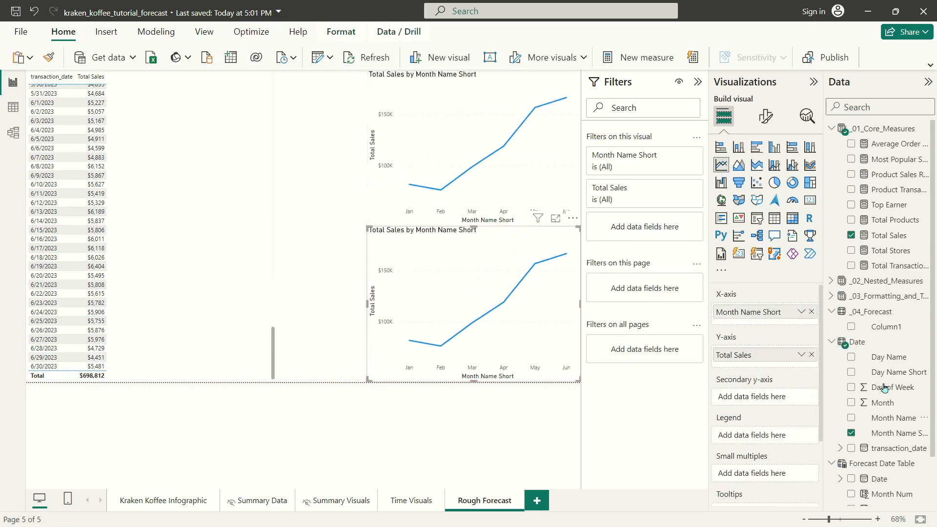
scroll(899, 414, "down", 1)
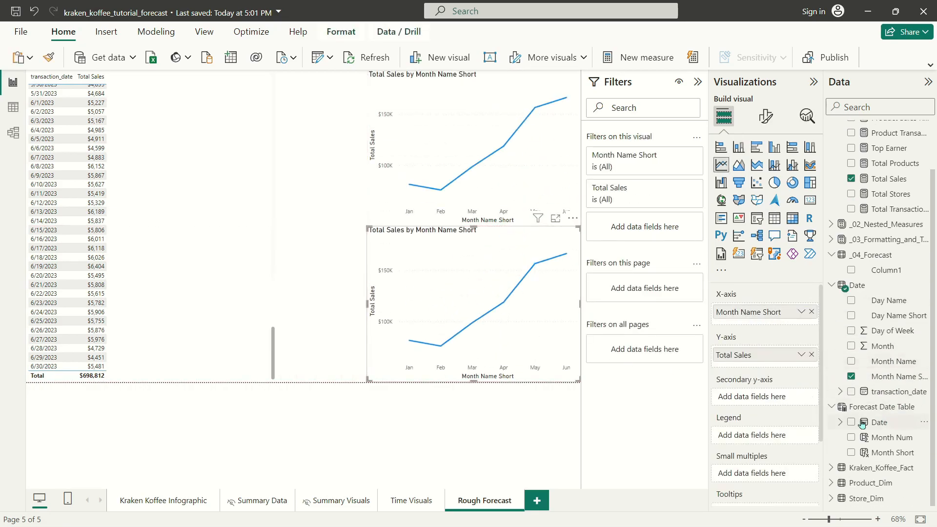
left_click_drag(892, 452, 807, 316)
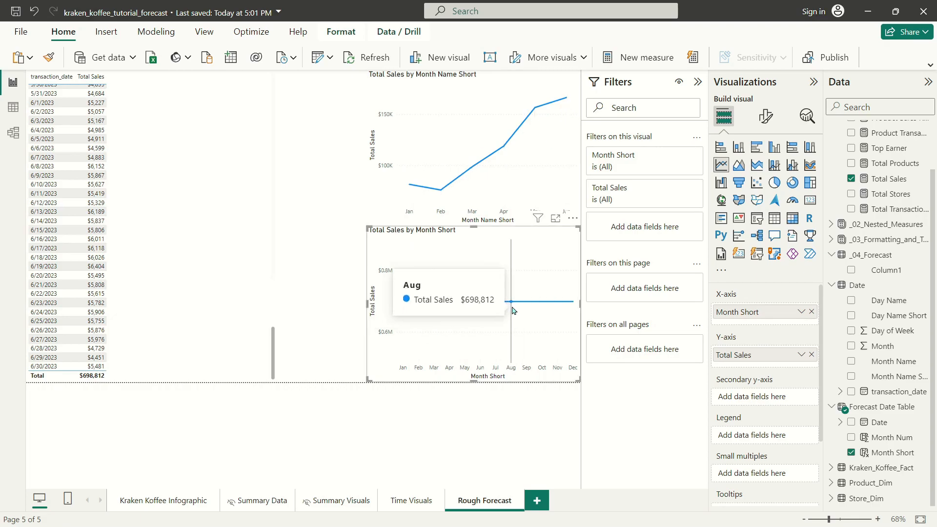
Arrange the model diagram so that Forecast Date Table sits below Kraken_Koffee_Fact, near the Date table.
left_click(15, 136)
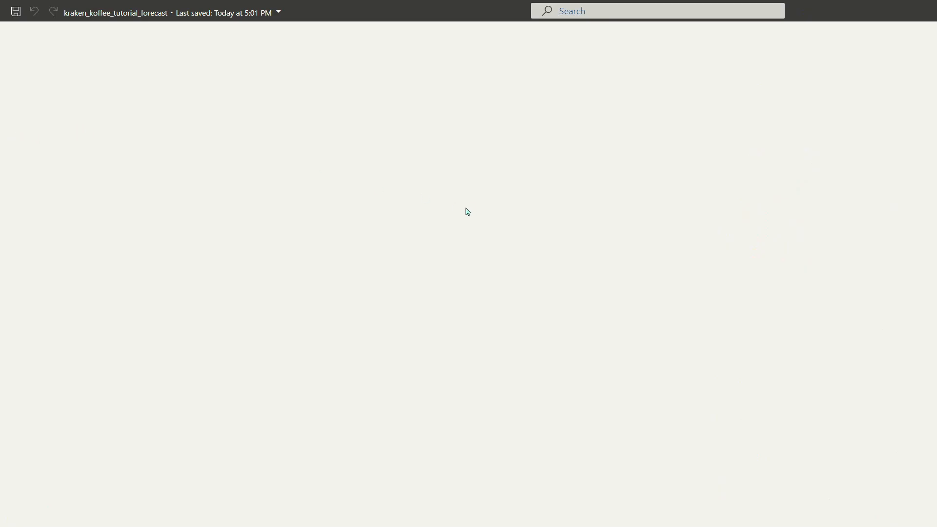
left_click_drag(227, 484, 569, 497)
left_click_drag(483, 218, 209, 90)
left_click_drag(453, 483, 374, 379)
left_click_drag(494, 130, 73, 124)
left_click_drag(335, 487, 162, 483)
left_click_drag(521, 126, 372, 387)
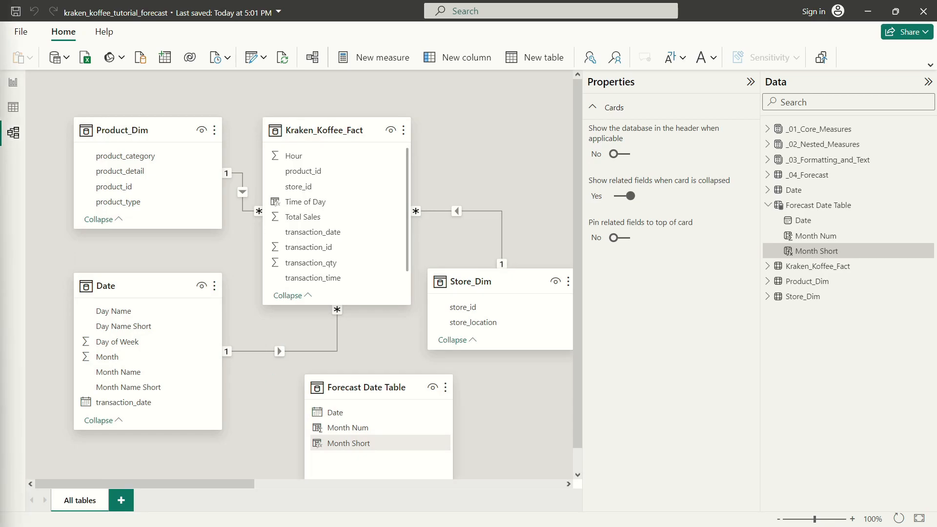
Relate Forecast Date Table's Date column to transaction_date in the Date table, one to one, and inspect the relationship.
left_click_drag(355, 380, 138, 376)
scroll(292, 420, "down", 1)
left_click_drag(314, 367, 342, 378)
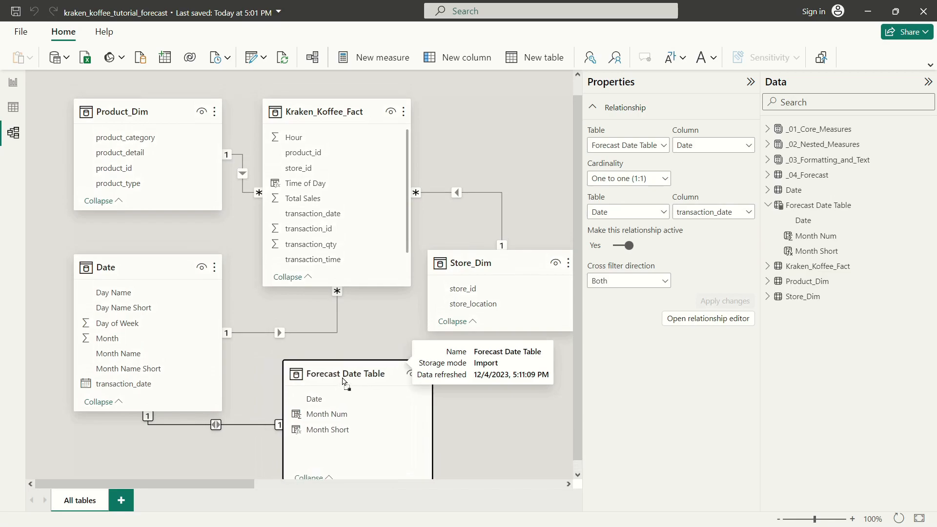
left_click(224, 425)
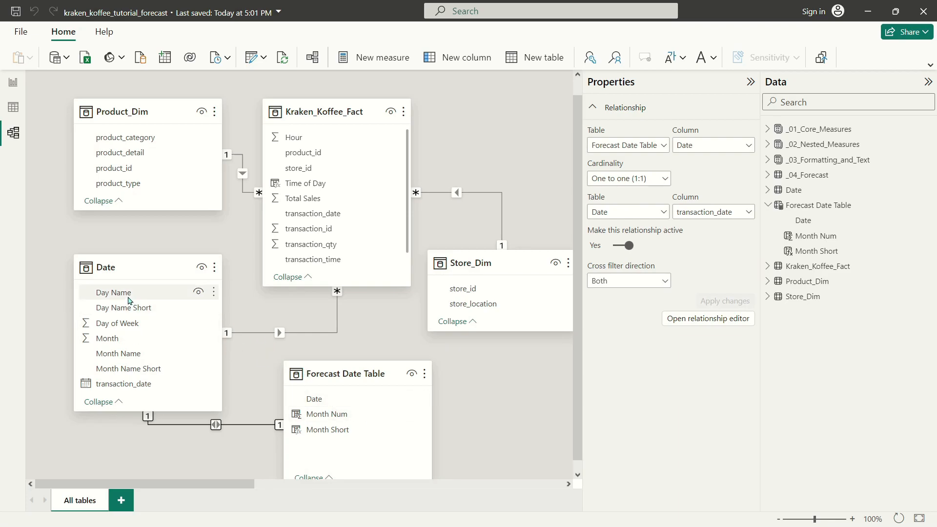
Compare the two monthly Total Sales line charts on the Rough Forecast report page.
left_click(14, 82)
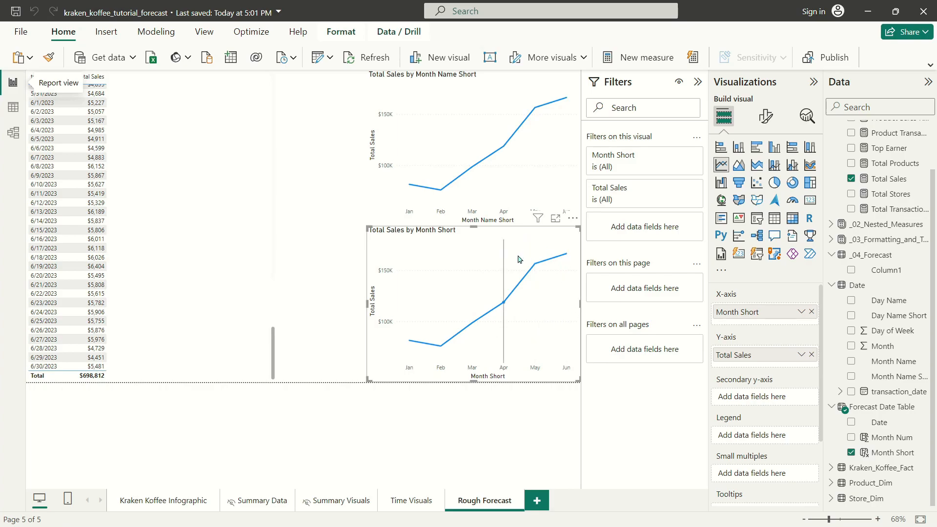
left_click(494, 95)
left_click(484, 247)
left_click(472, 97)
left_click(439, 274)
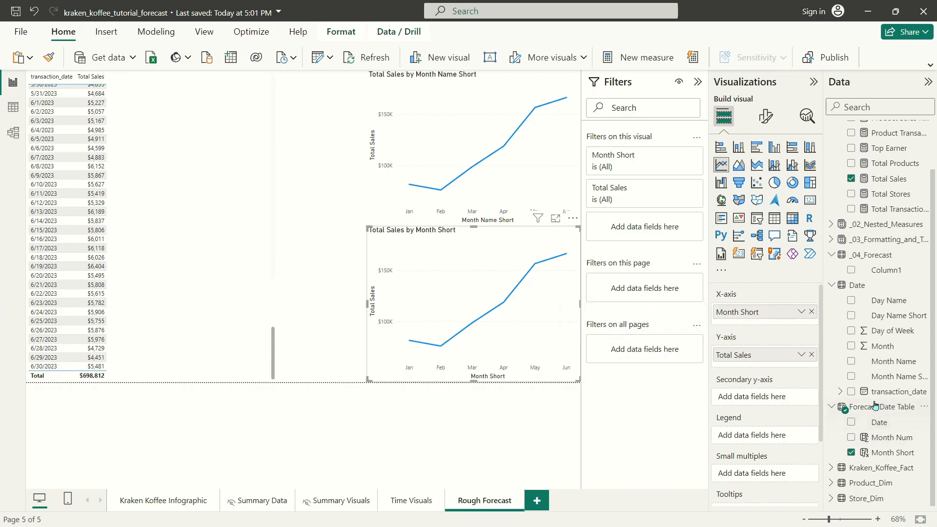
mouse_move(568, 341)
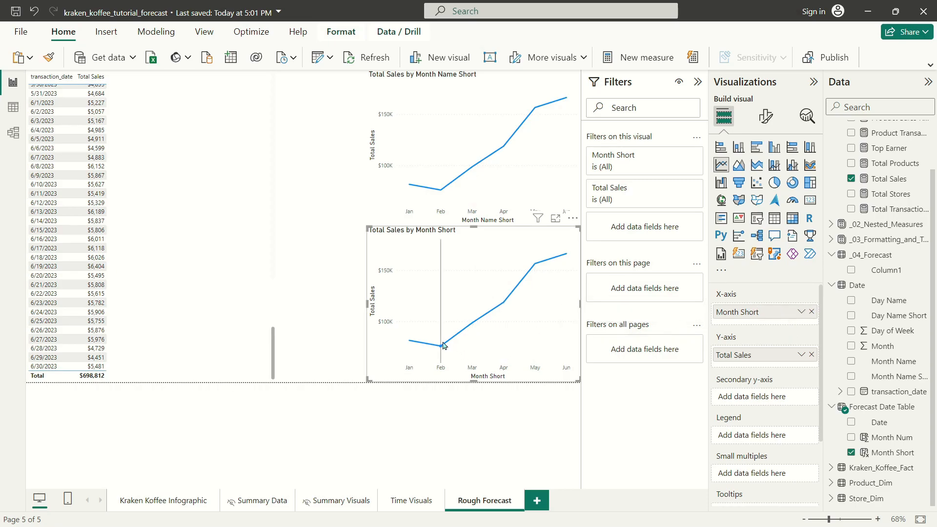
Show items with no data for the Month Short x-axis of the lower Total Sales line chart.
mouse_move(564, 296)
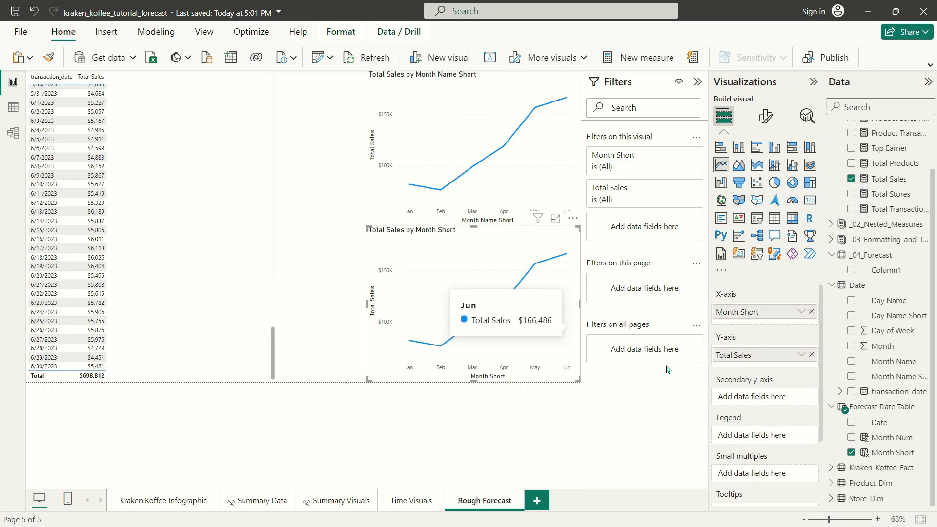
left_click(801, 313)
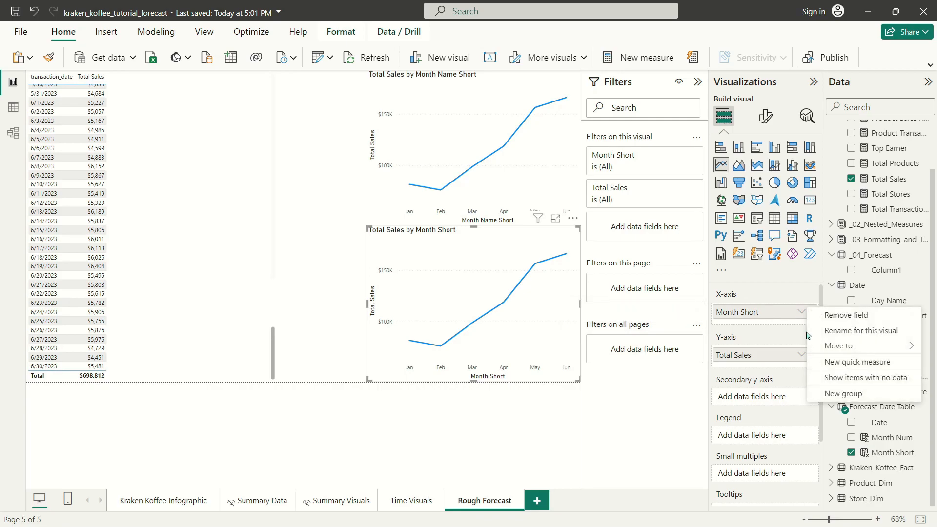
left_click(834, 379)
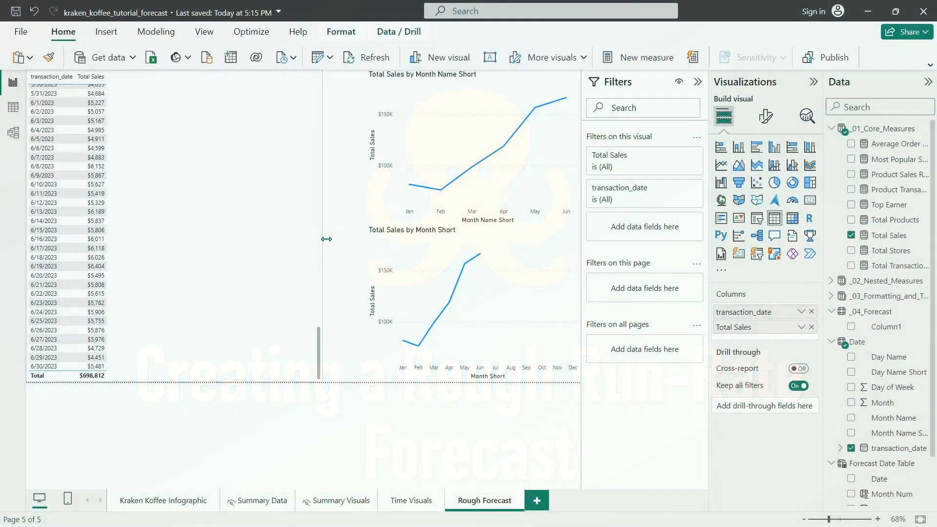
Widen the daily sales table and replace its transaction_date column with Date from Forecast Date Table, placed before Total Sales.
left_click_drag(324, 236, 345, 244)
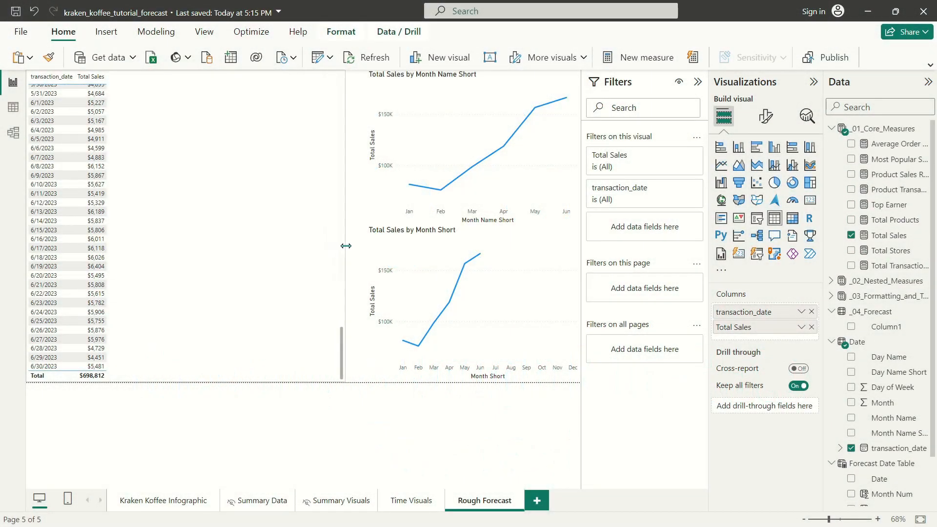
scroll(225, 263, "up", 15)
scroll(230, 264, "up", 5)
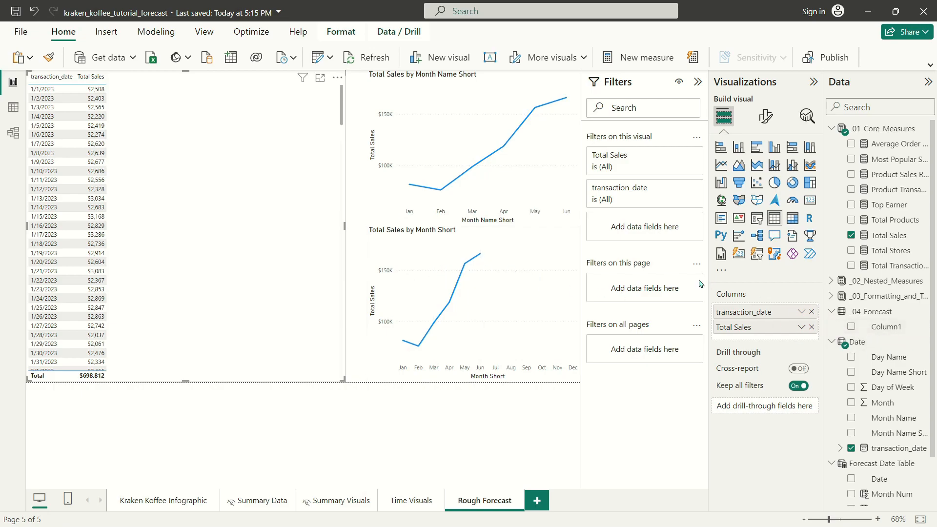
left_click(812, 312)
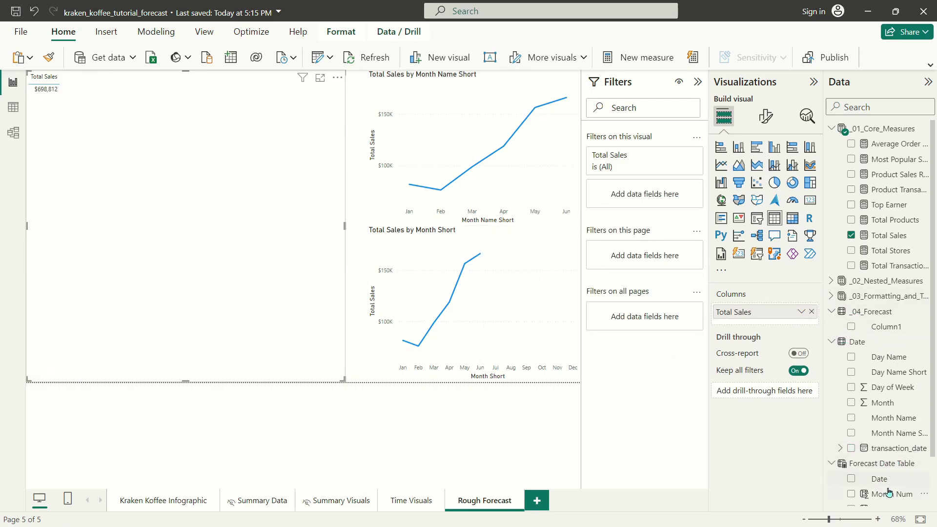
left_click_drag(878, 478, 803, 310)
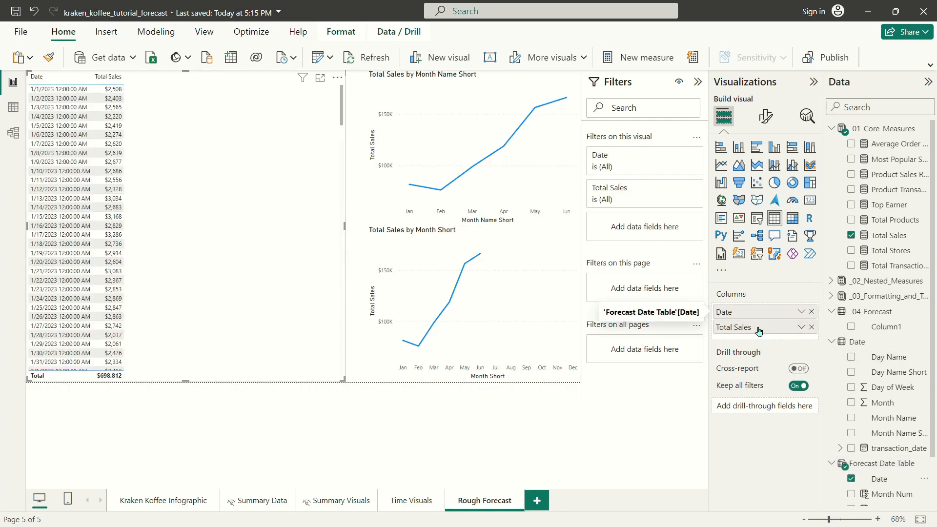
Format the Date column of Forecast Date Table as Short Date.
left_click(874, 480)
left_click(370, 57)
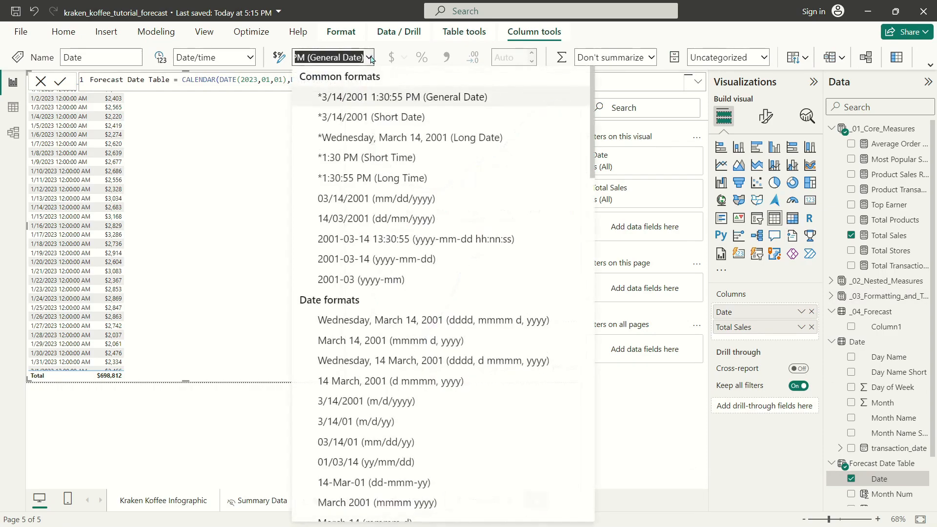
left_click(367, 120)
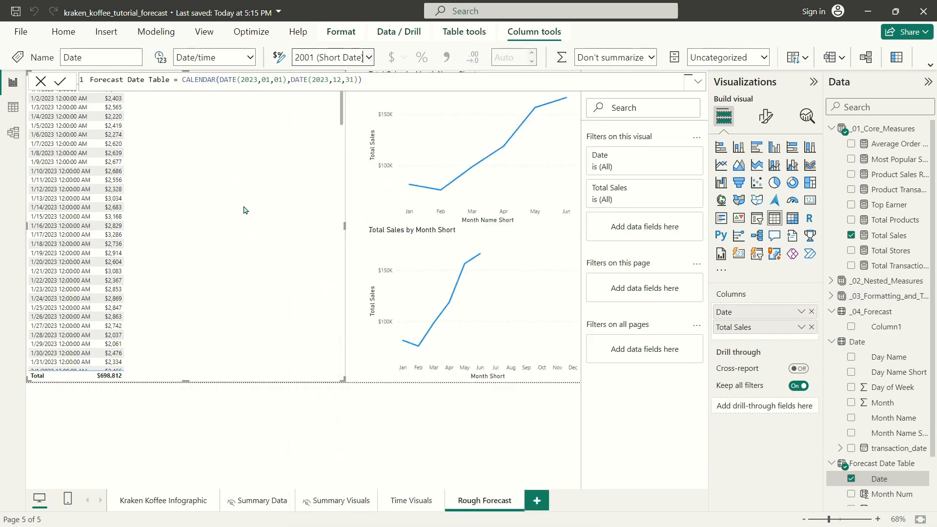
left_click(335, 397)
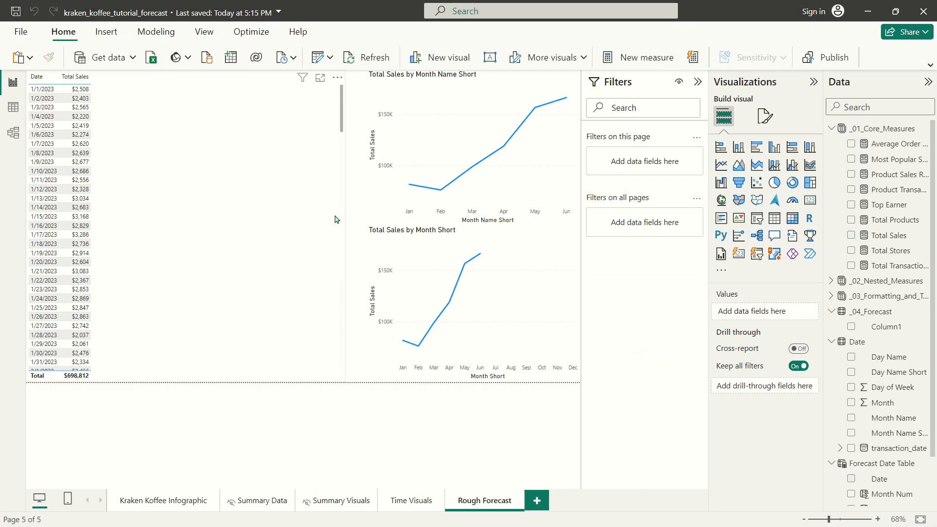
Start a new measure named Average Daily Sales in the _04_Forecast table.
right_click(885, 329)
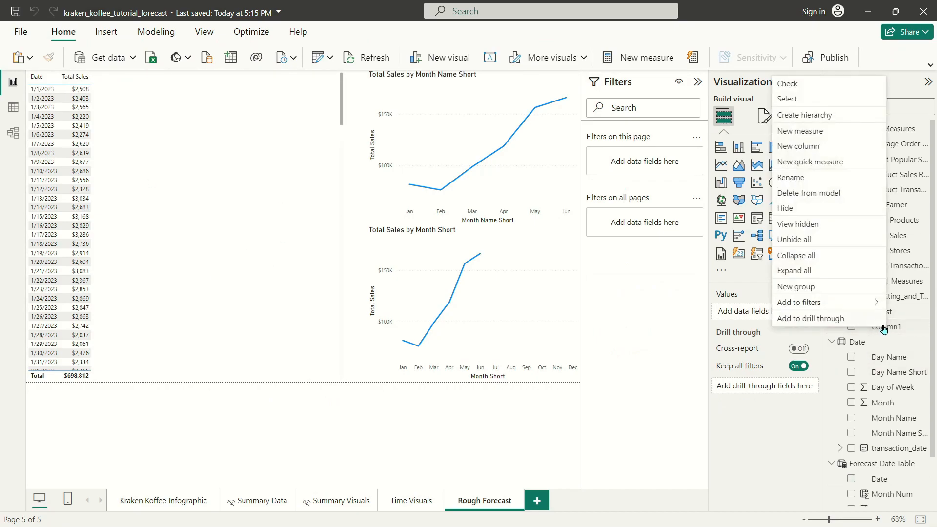
left_click(817, 132)
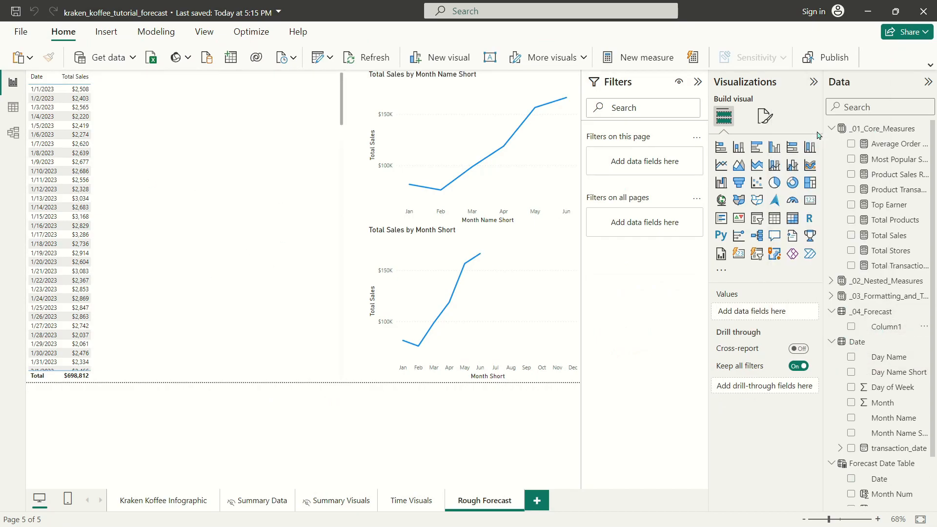
type("Average Daily Sales =")
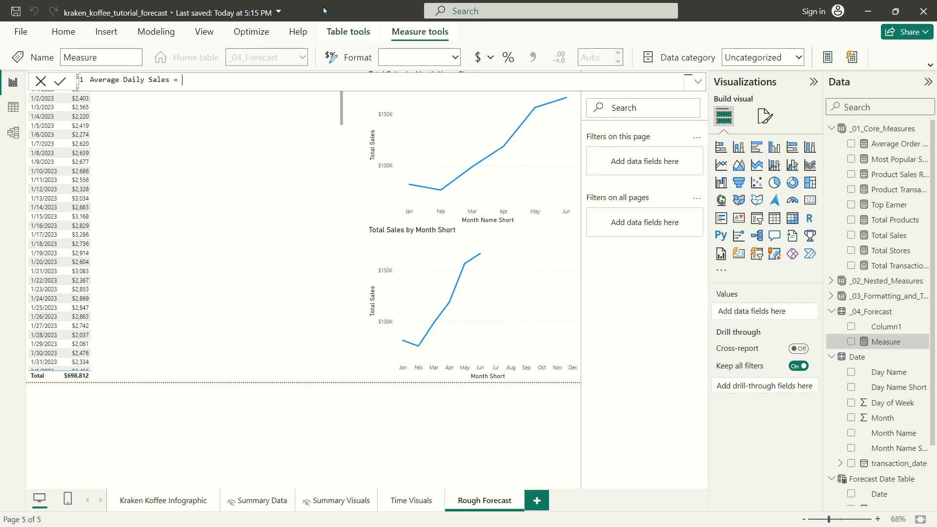
type("AVERAGE")
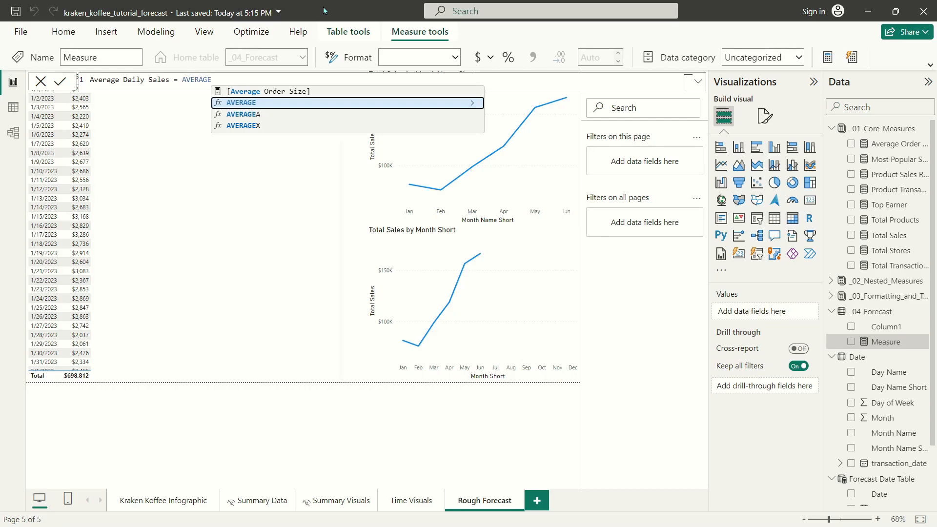
type("X")
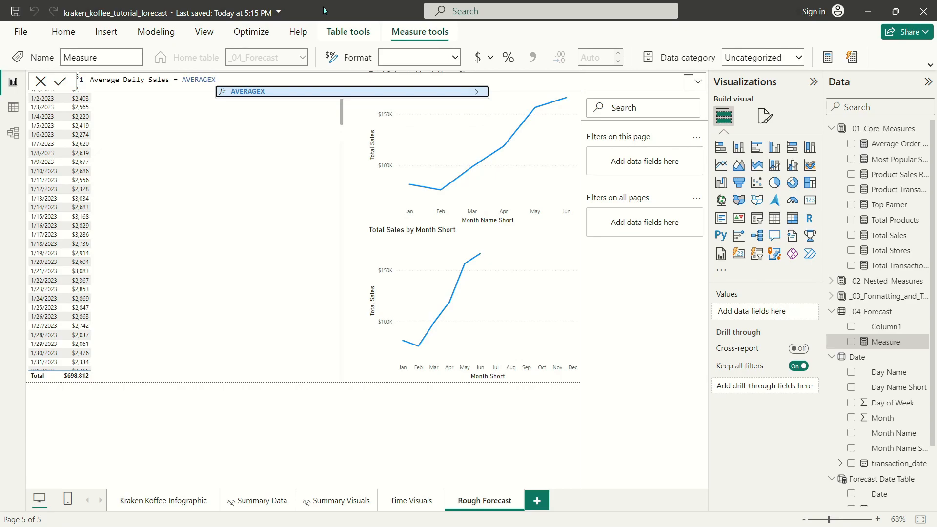
key("BackSpace")
key("BackSpace")
key("BackSpace")
key("BackSpace")
key("BackSpace")
key("BackSpace")
key("BackSpace")
key("BackSpace")
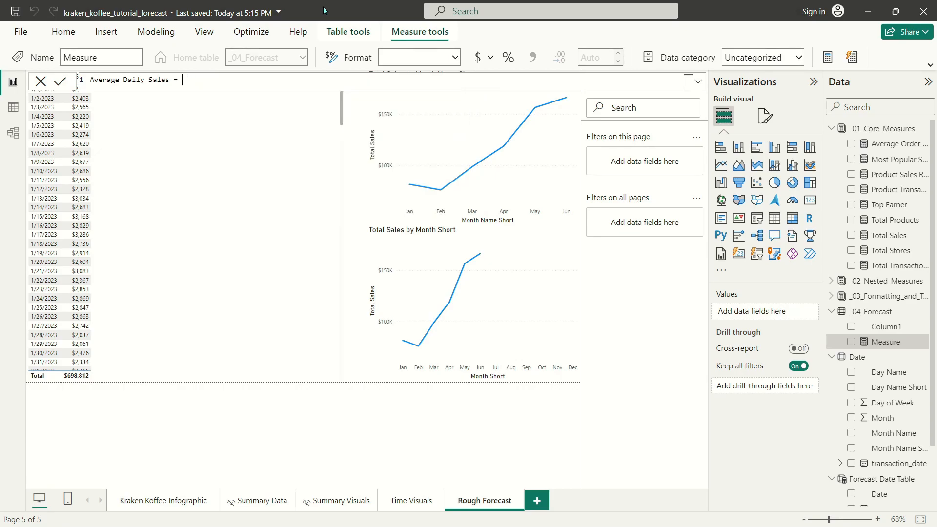
type("S")
type("UMX")
key("BackSpace")
key("BackSpace")
key("BackSpace")
key("BackSpace")
type("PROD")
key("BackSpace")
key("BackSpace")
key("BackSpace")
key("BackSpace")
Define Average Daily Sales as AVERAGEX(VALUES('Forecast Date Table'[Date]),[Total Sales]) and add the measure to the daily sales table.
type("AVERAGEX(")
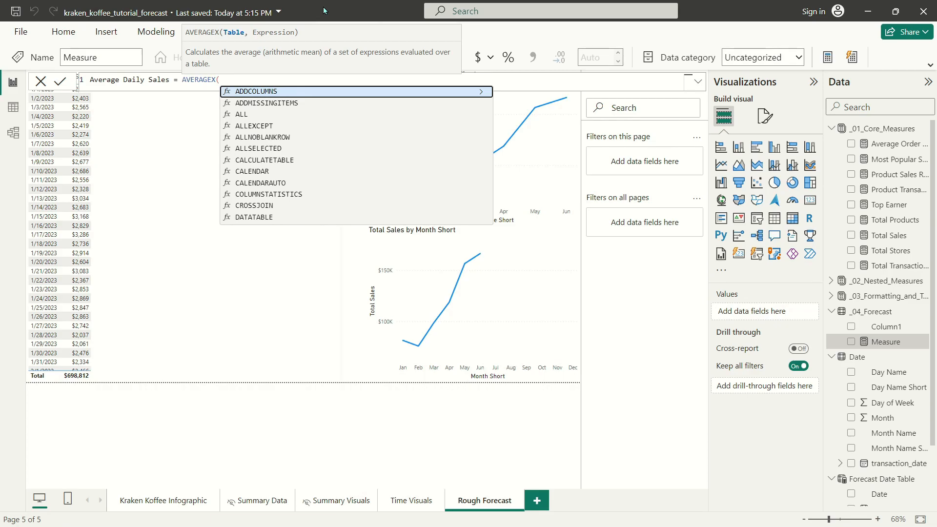
type("VALUES(")
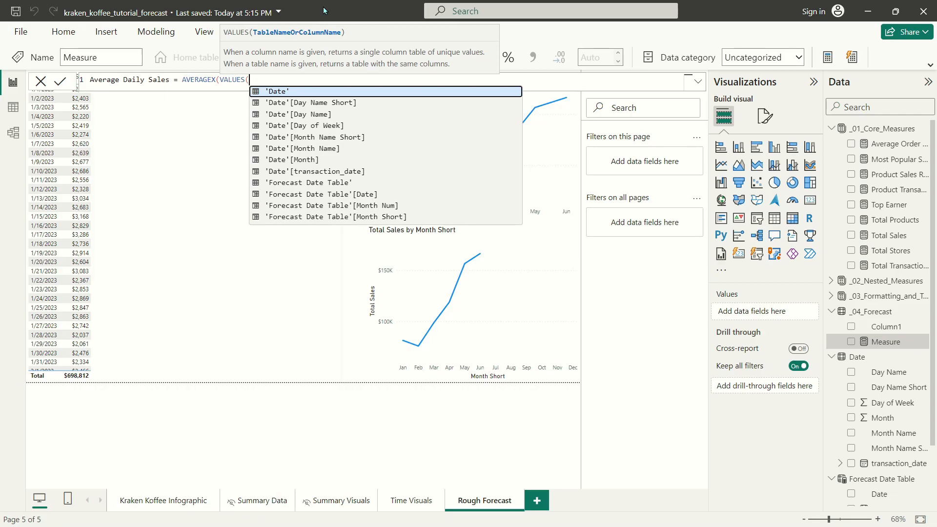
type("fore")
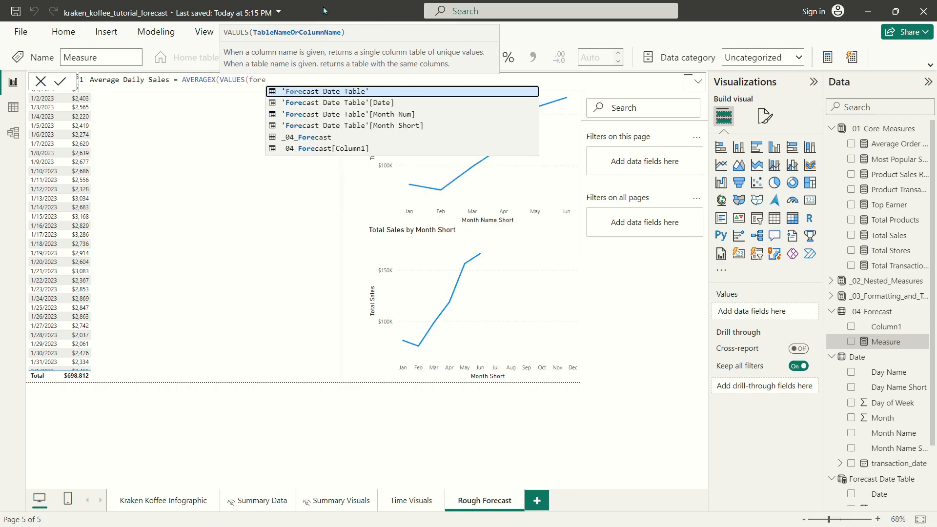
key("Down")
key("Tab")
type("),")
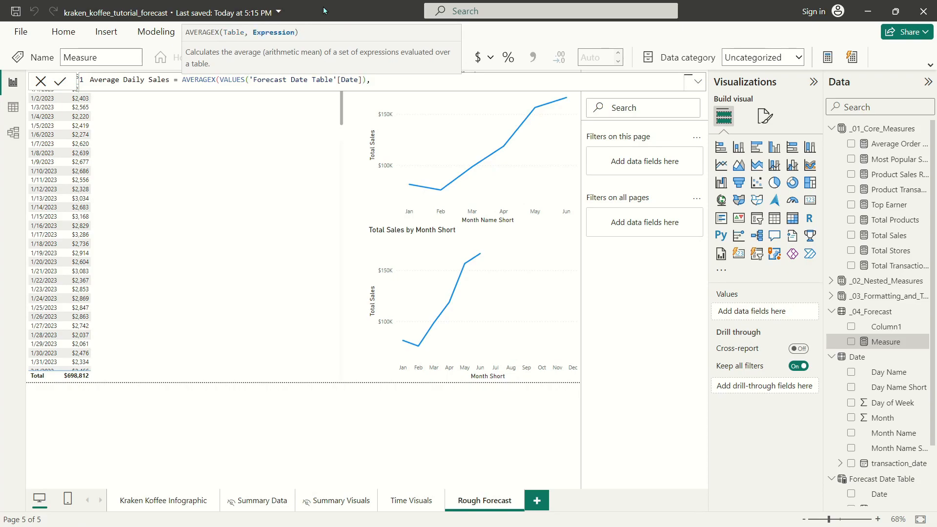
type("Total")
key("Down")
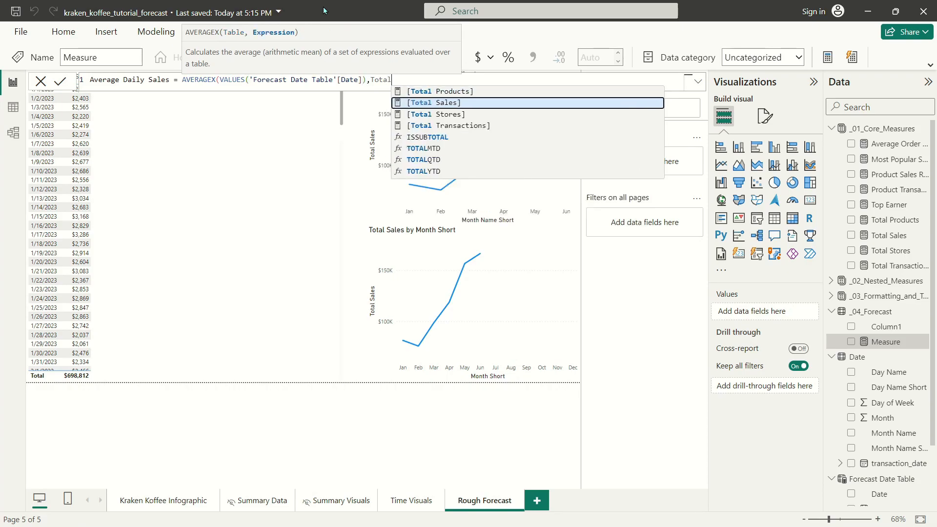
key("Tab")
type(")")
key("Return")
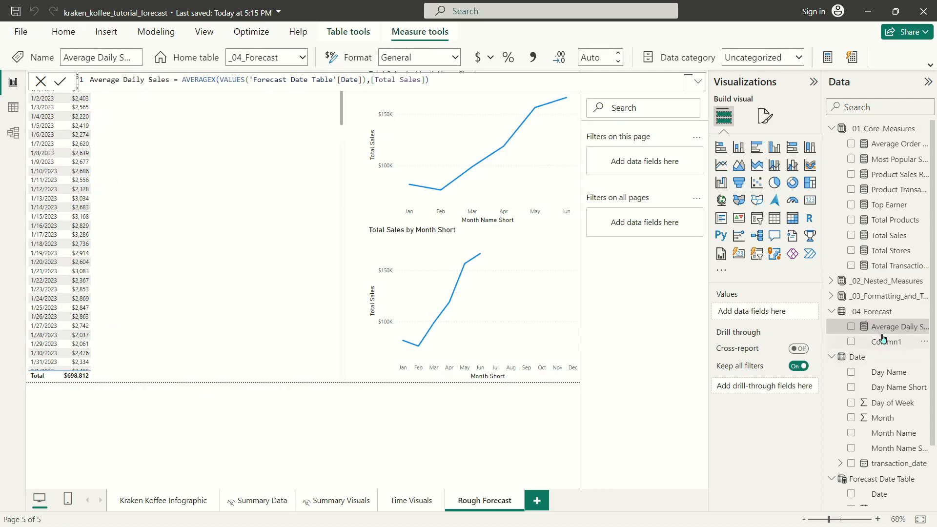
left_click_drag(883, 328, 203, 259)
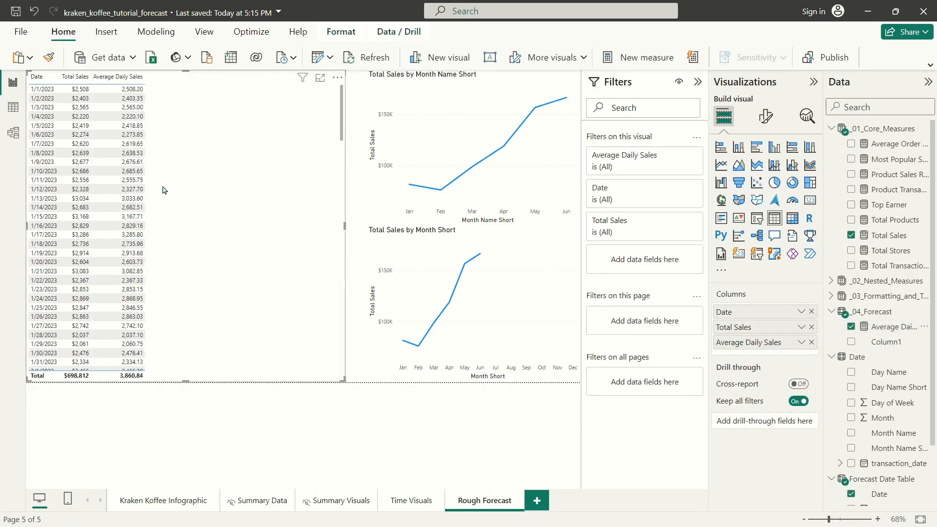
Compare Average Daily Sales with Total Sales across the daily rows and the total row of the table.
scroll(171, 200, "down", 15)
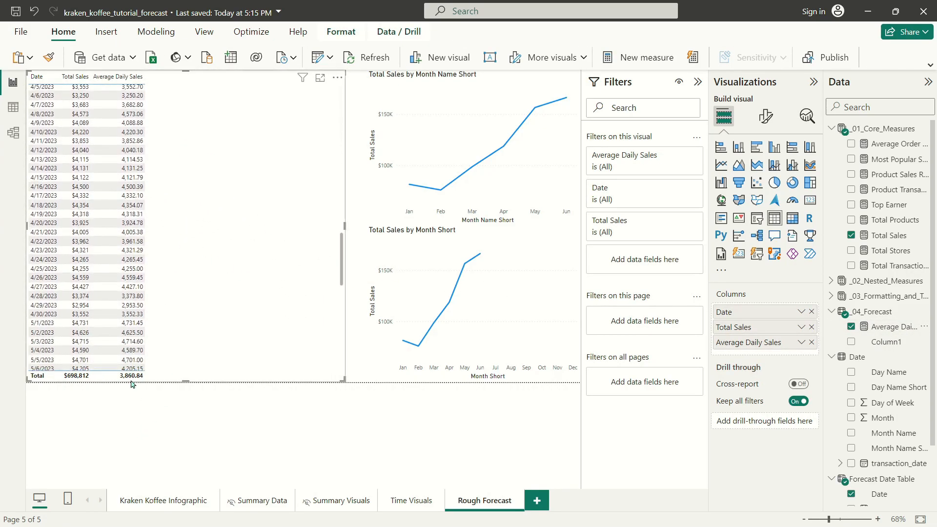
scroll(146, 337, "down", 10)
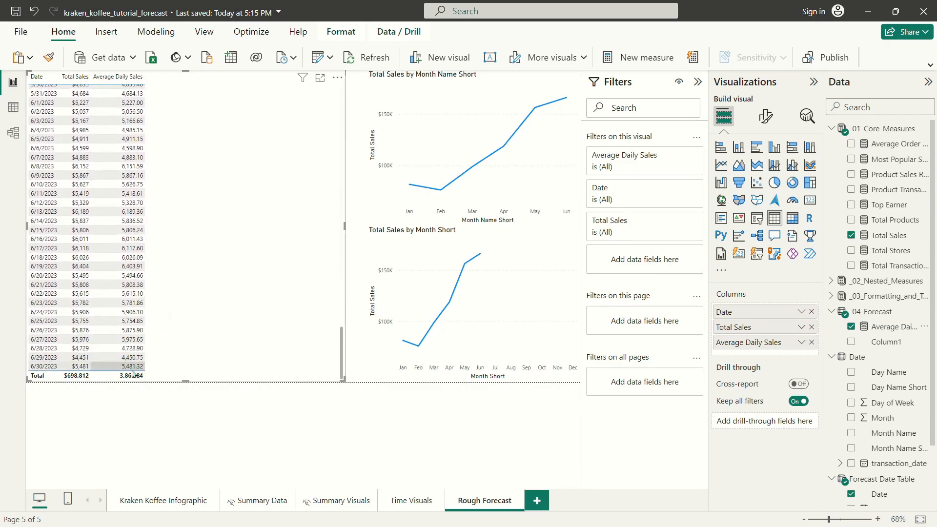
scroll(169, 339, "up", 20)
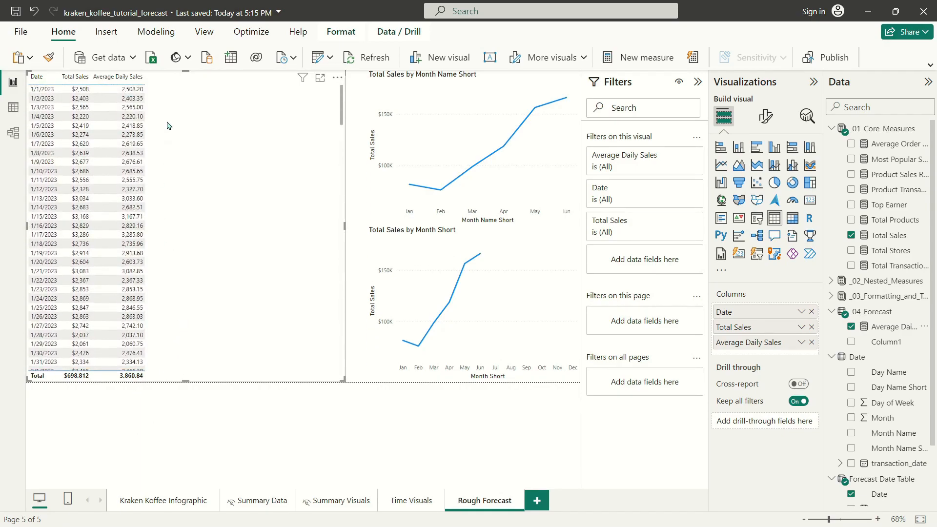
scroll(151, 219, "down", 20)
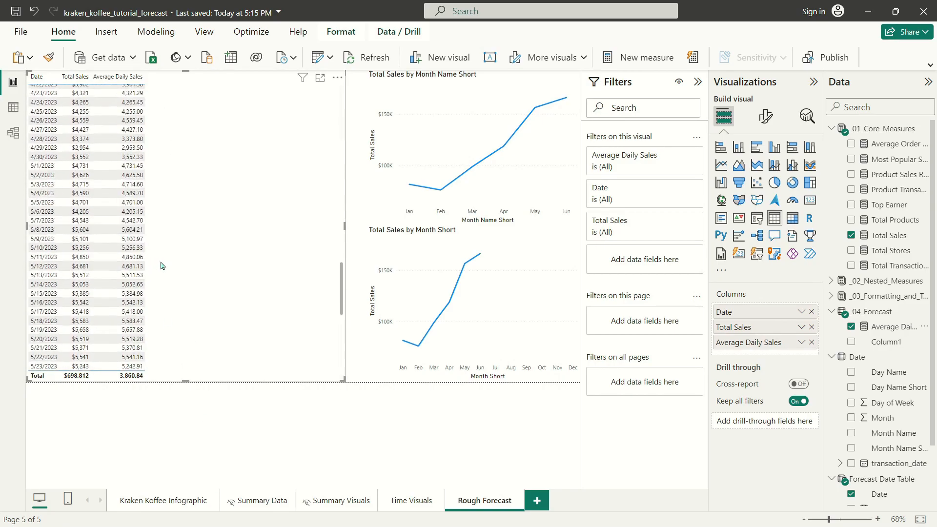
scroll(121, 332, "up", 7)
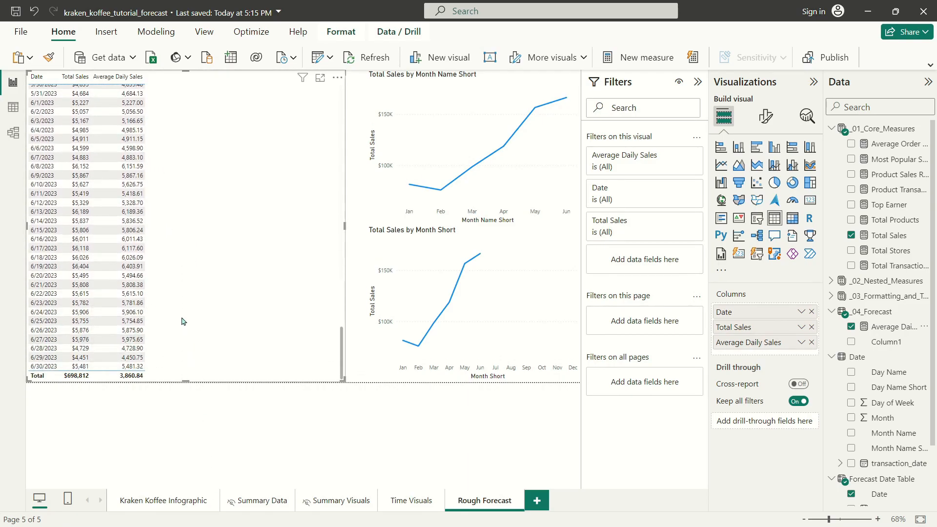
scroll(212, 248, "up", 7)
scroll(212, 248, "up", 7)
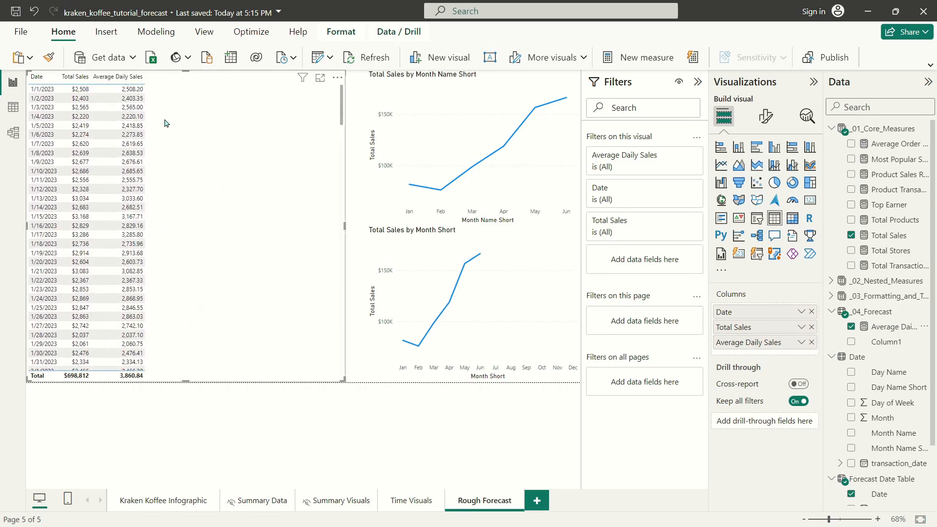
scroll(109, 331, "down", 20)
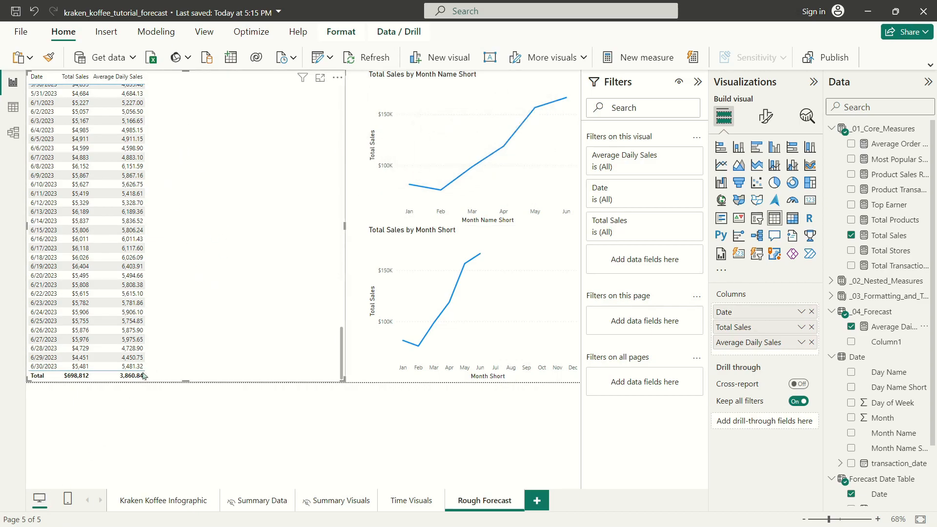
scroll(151, 261, "up", 20)
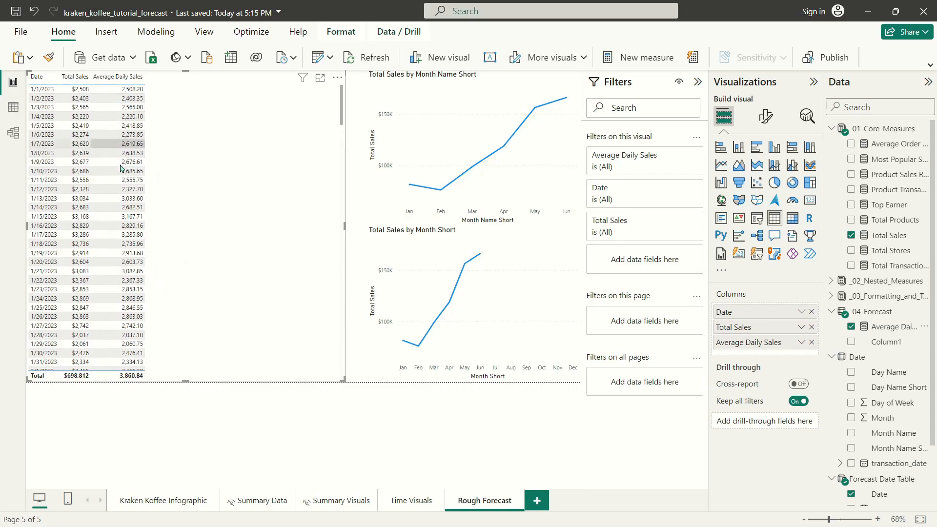
scroll(129, 378, "down", 20)
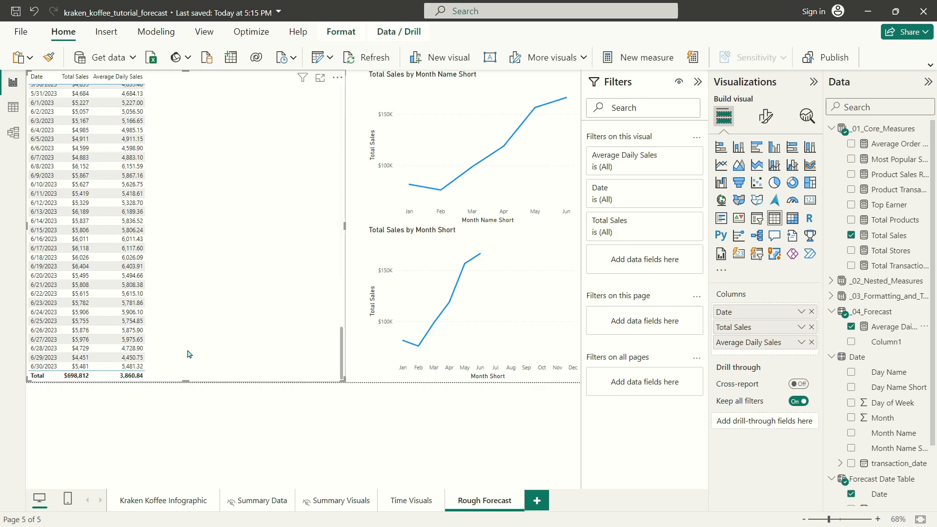
Format the Average Daily Sales measure as currency with 0 decimal places.
left_click(889, 331)
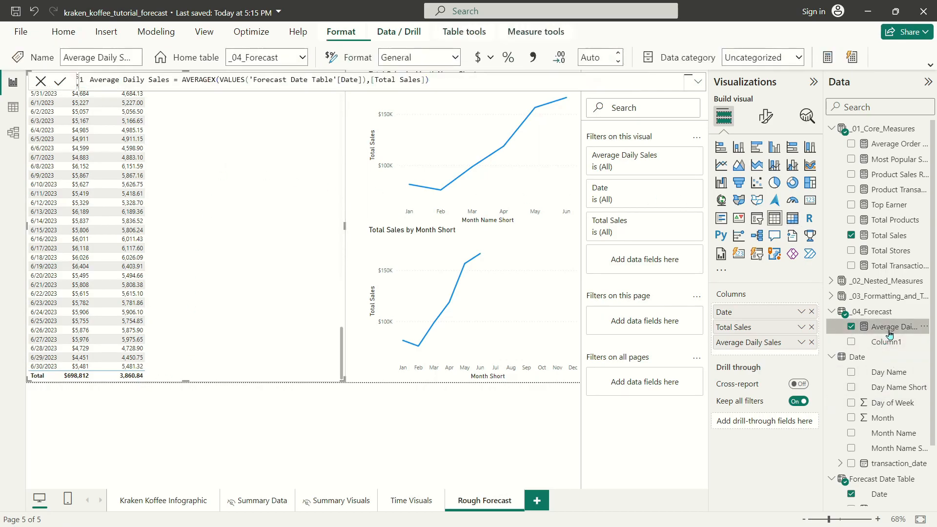
left_click(476, 57)
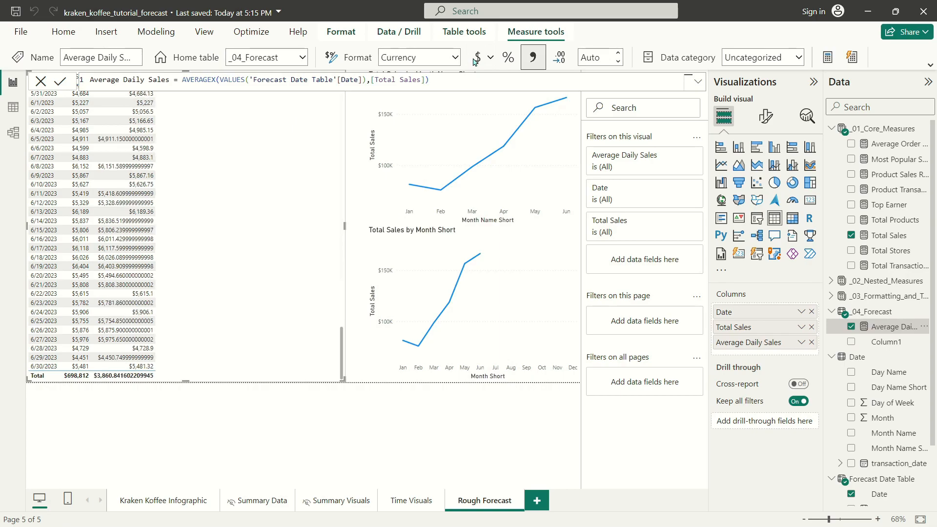
left_click(596, 57)
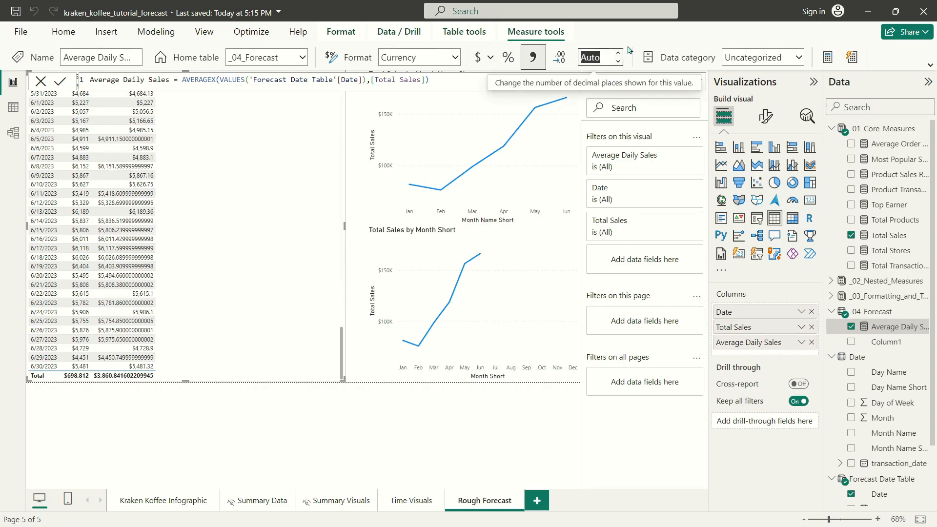
type("0")
key("Return")
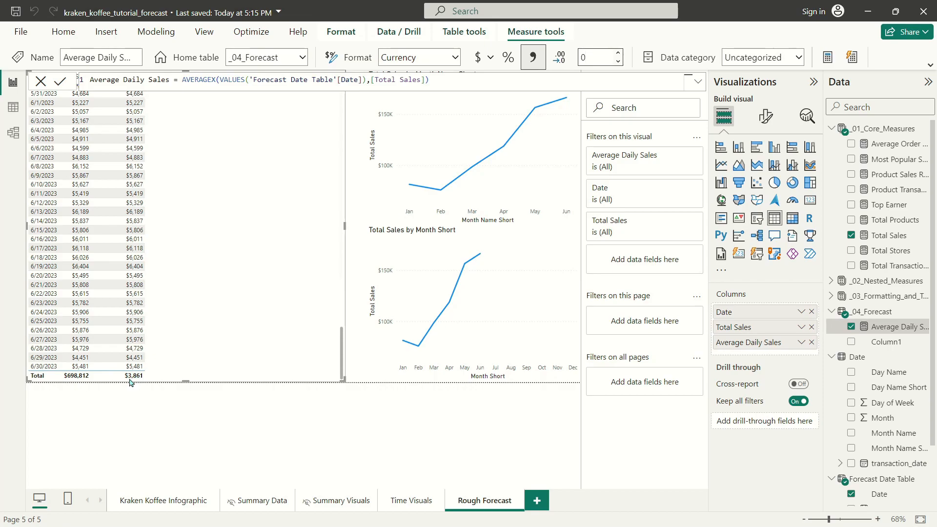
Hide Column1 in the _04_Forecast table.
right_click(892, 344)
left_click(822, 225)
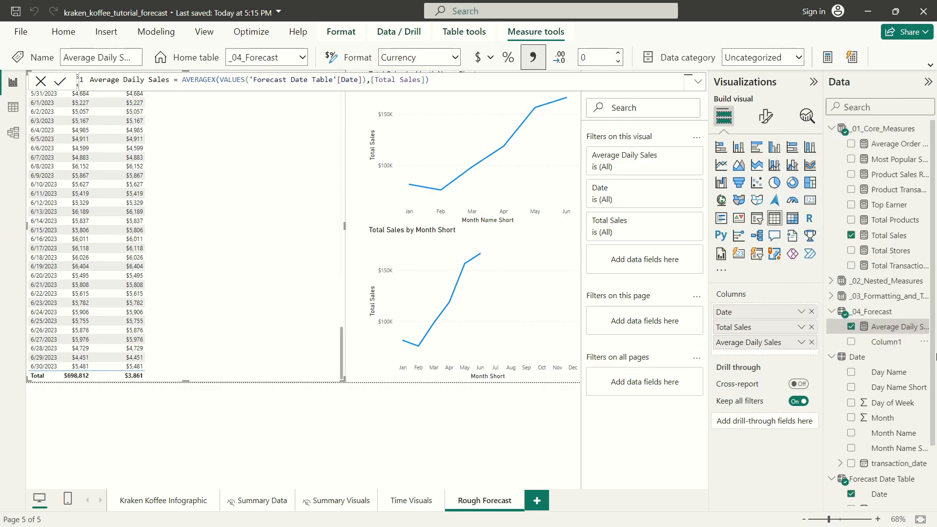
Create a measure Average Daily Sales 2 in the _04_Forecast table, beginning its formula with CALCULATE([Average Daily Sales].
right_click(894, 332)
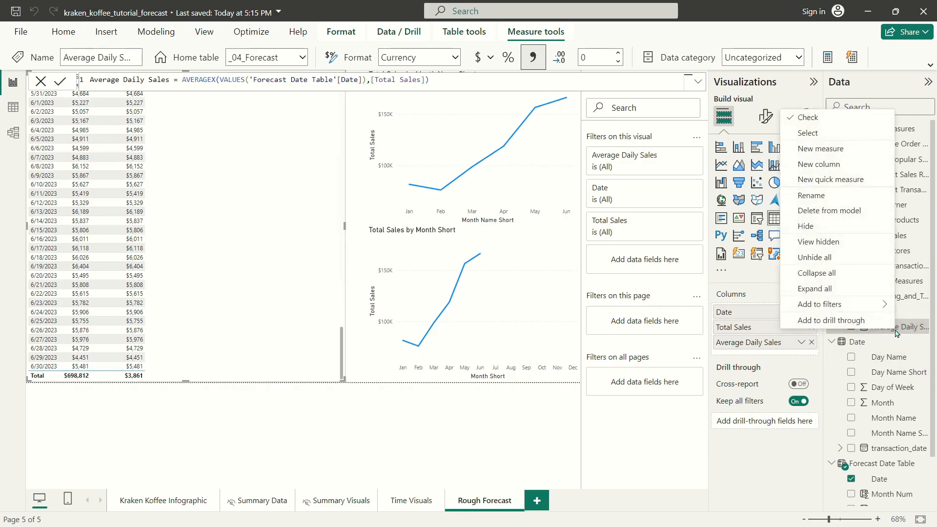
left_click(822, 149)
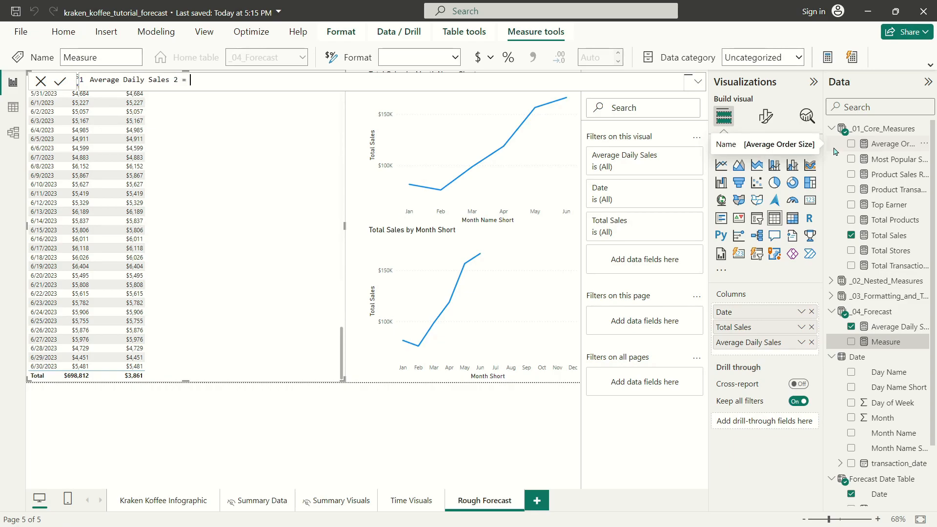
type("C")
key("Tab")
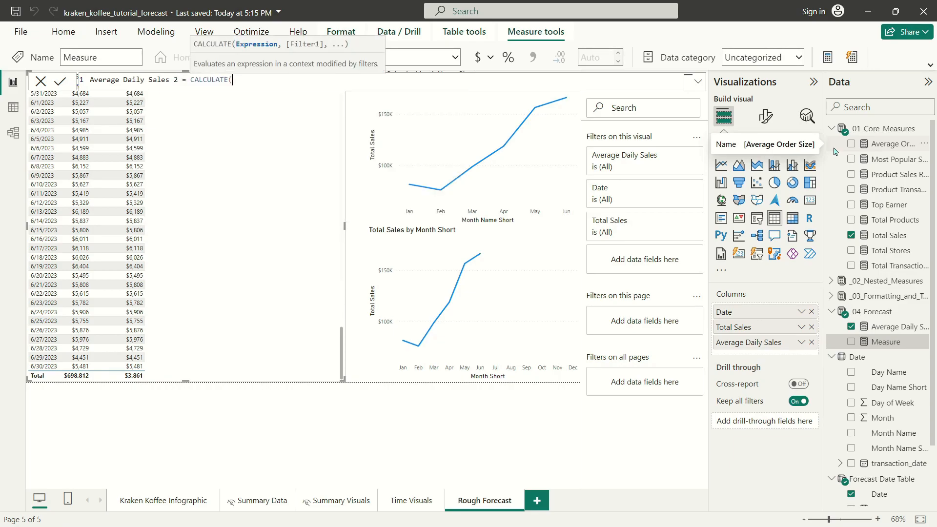
type("av")
key("Up")
key("Up")
key("Up")
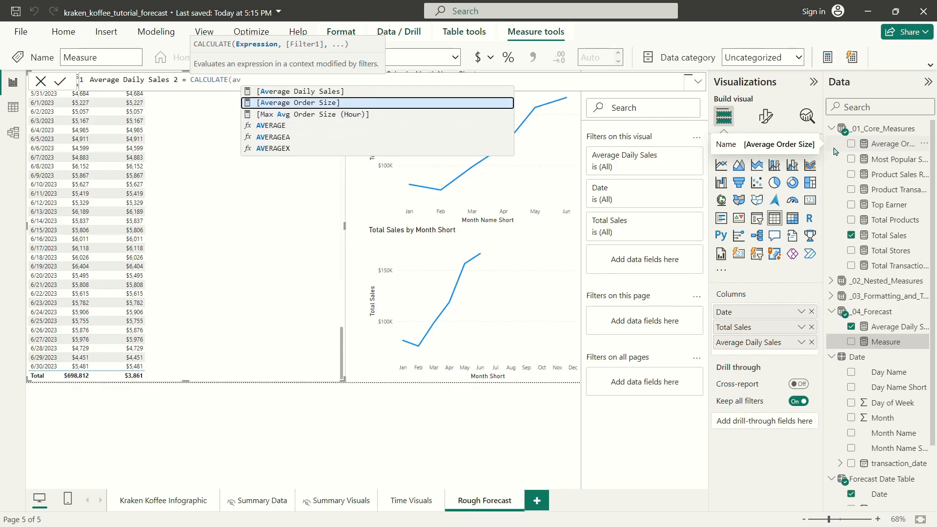
key("Tab")
Complete the Average Daily Sales 2 formula with the filter ALLSELECTED('Forecast Date Table') and add the measure to the daily sales table.
type(",alls")
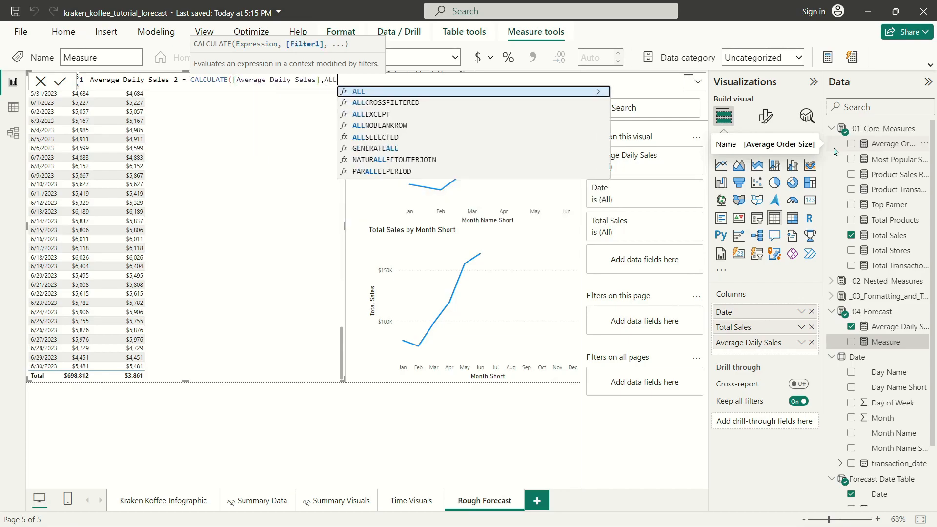
key("Tab")
type("fore")
key("Tab")
type("))")
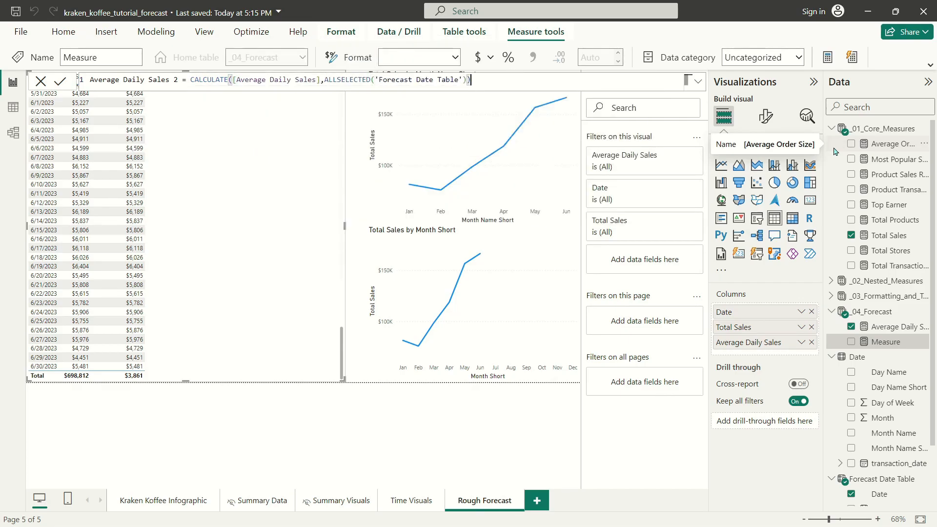
key("Return")
left_click_drag(893, 341, 156, 195)
Examine Average Daily Sales 2 across all 2023 dates in the table, including the days without sales.
scroll(195, 220, "up", 10)
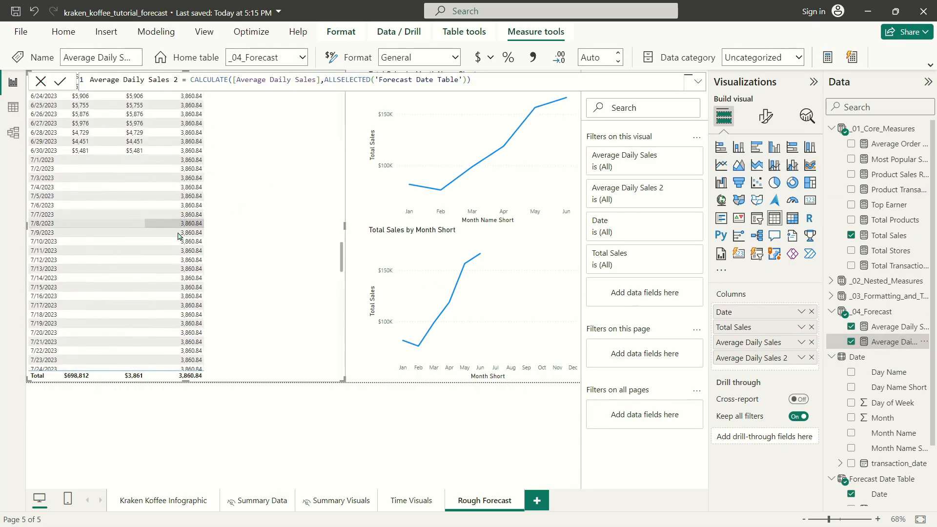
scroll(190, 304, "up", 20)
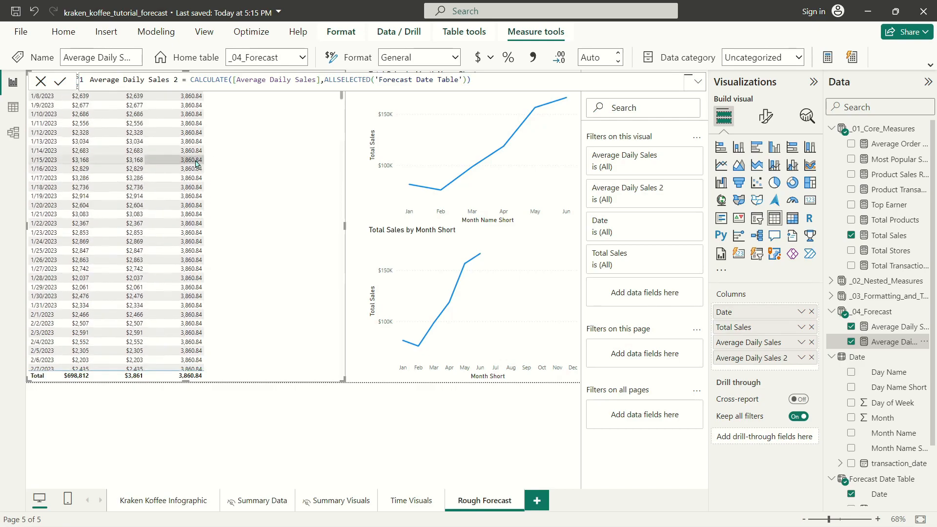
scroll(194, 119, "down", 20)
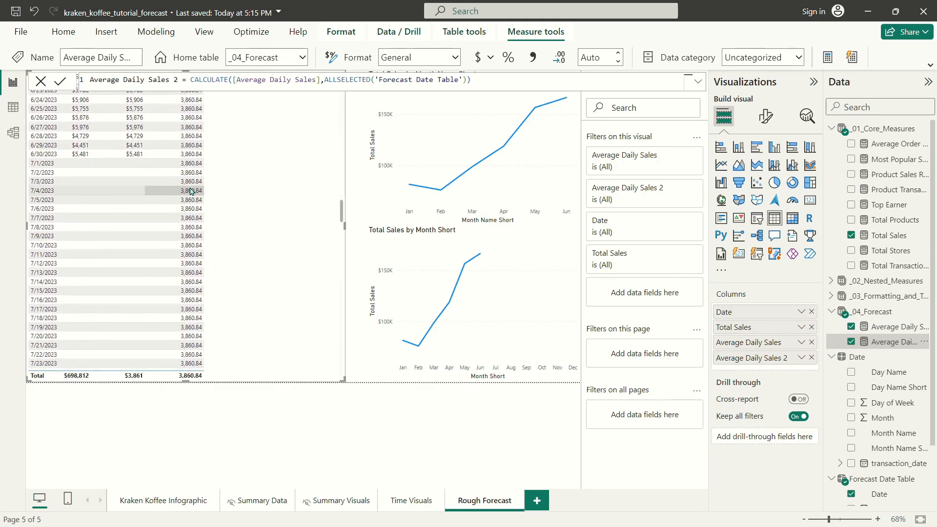
scroll(191, 191, "down", 20)
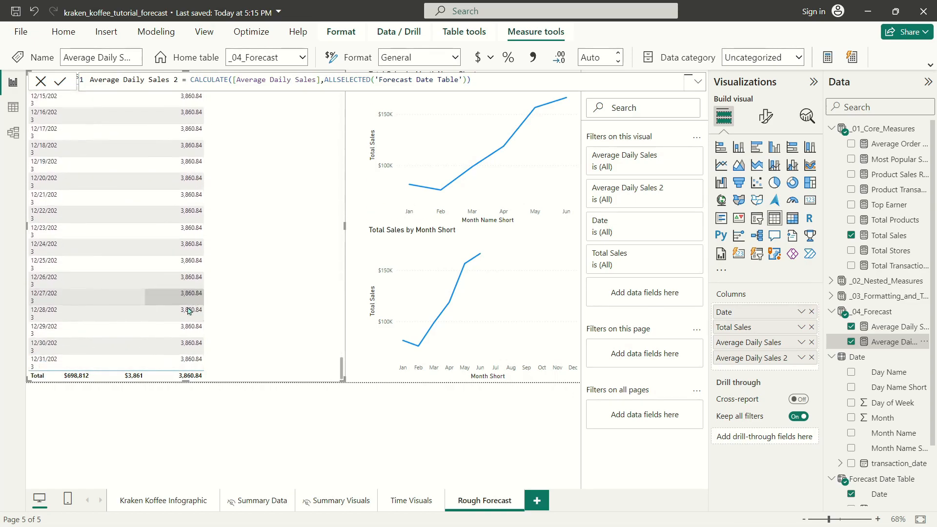
scroll(67, 214, "up", 20)
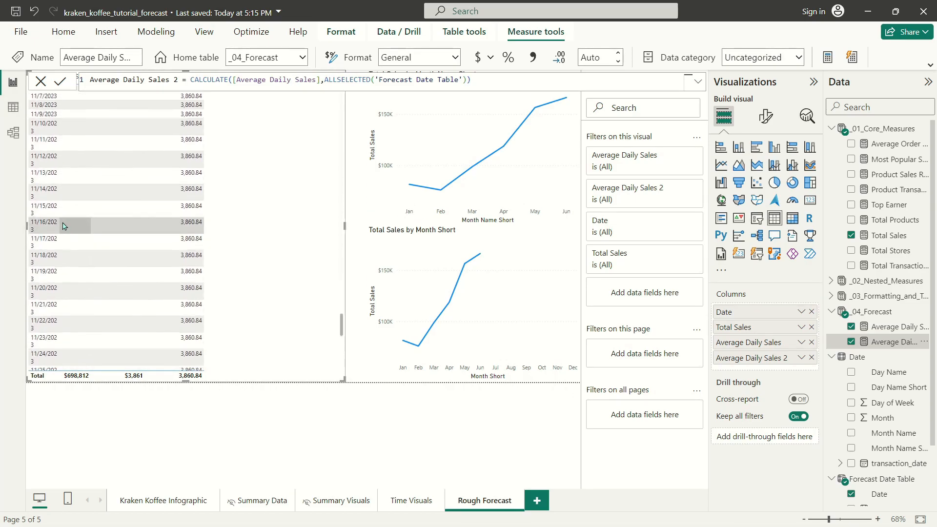
scroll(67, 213, "up", 20)
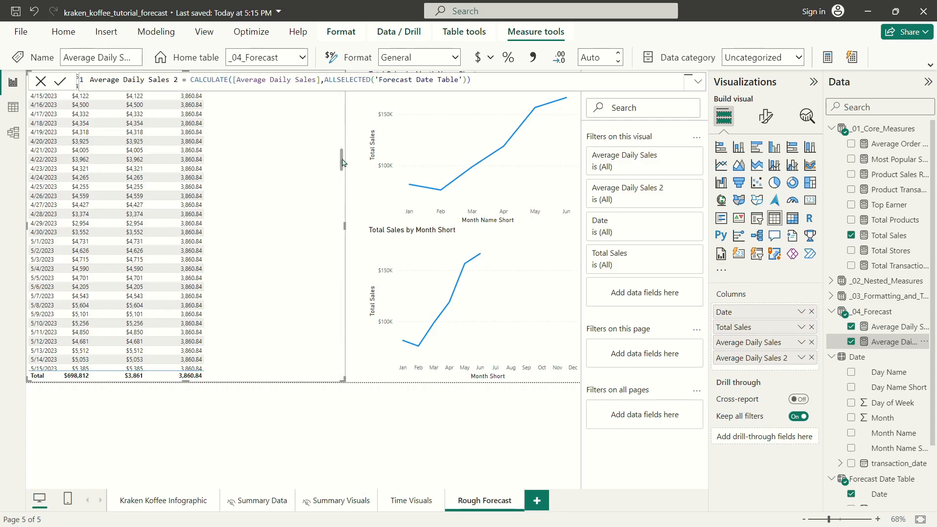
scroll(183, 305, "down", 20)
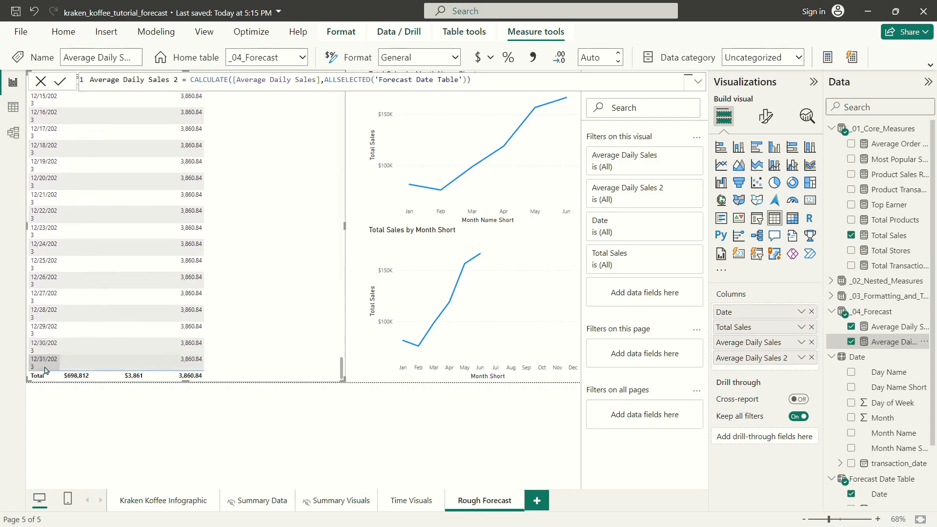
Widen the Date column of the daily sales table so the December dates fit on one line.
left_click(282, 430)
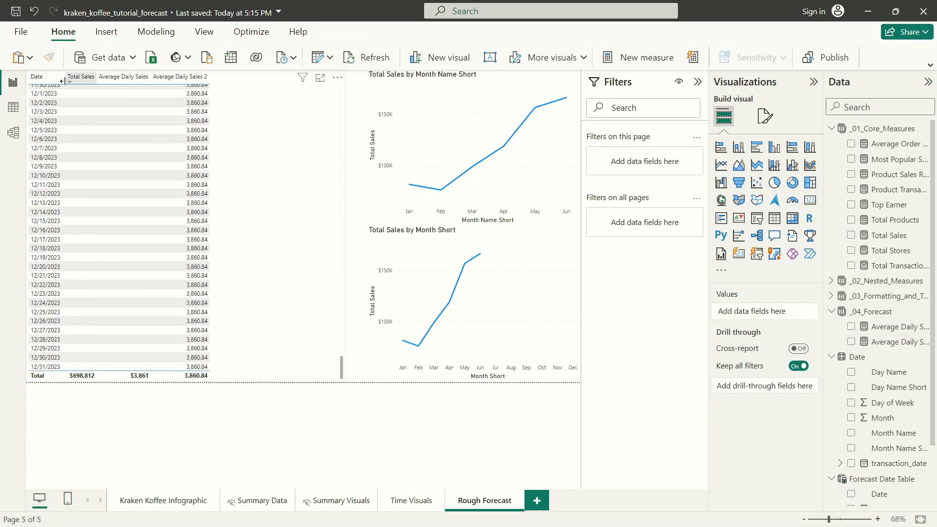
left_click(61, 114)
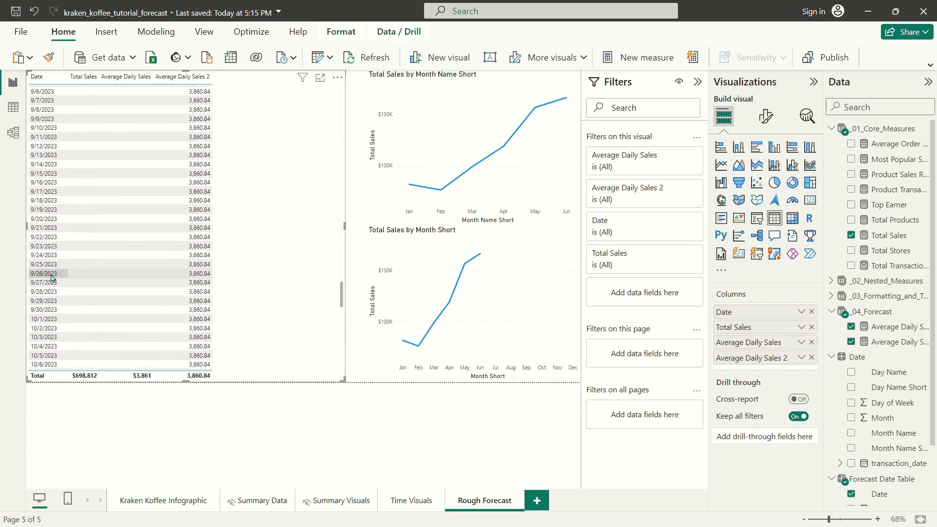
scroll(76, 292, "up", 20)
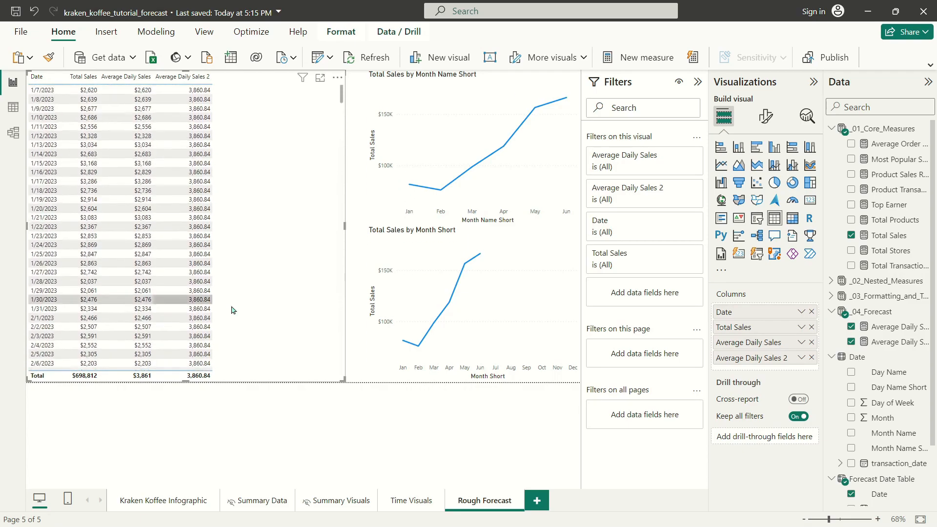
Review the Average Daily Sales 2 formula against its values for dates with and without actual sales.
left_click(890, 340)
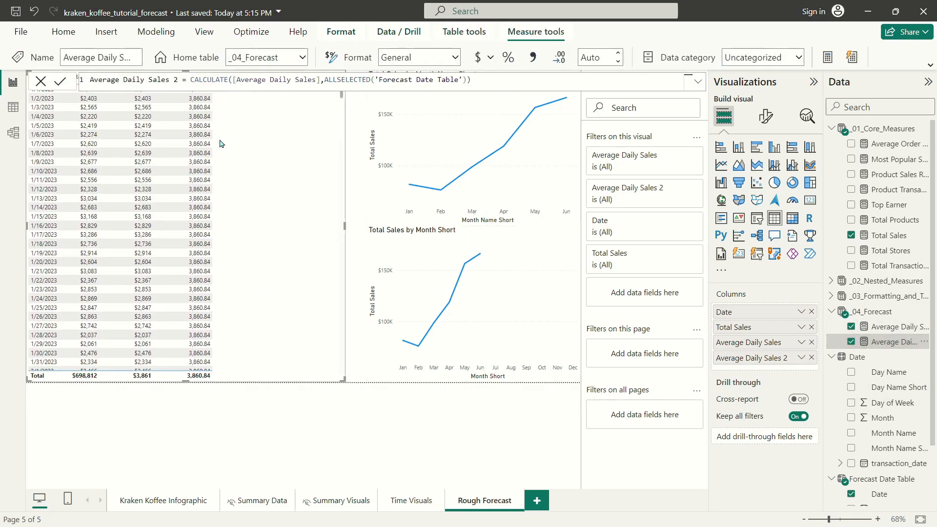
scroll(197, 250, "down", 15)
scroll(198, 249, "up", 15)
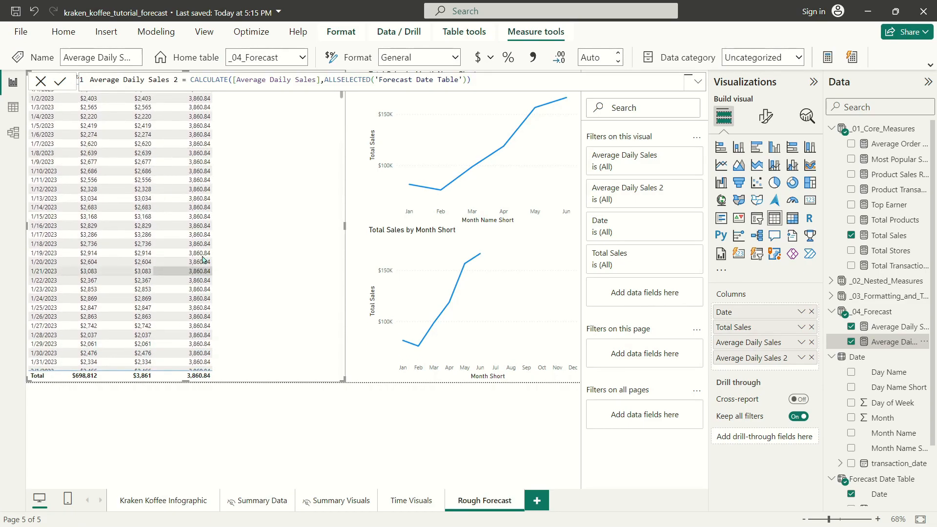
scroll(200, 274, "down", 10)
scroll(198, 280, "down", 20)
scroll(198, 272, "up", 20)
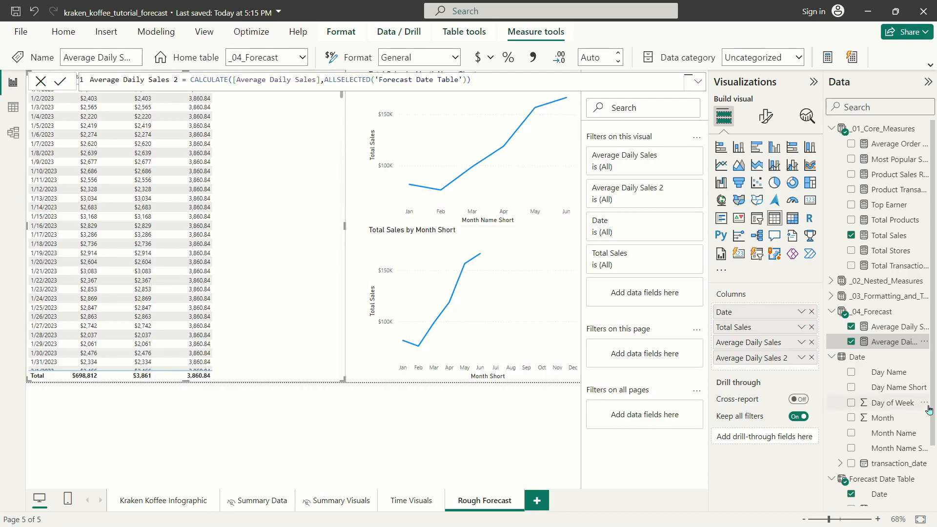
left_click_drag(730, 313, 731, 312)
Create a measure Average Daily Sales Switch in the _04_Forecast table, beginning its formula with SWITCH(TRUE(),.
right_click(879, 344)
left_click(814, 165)
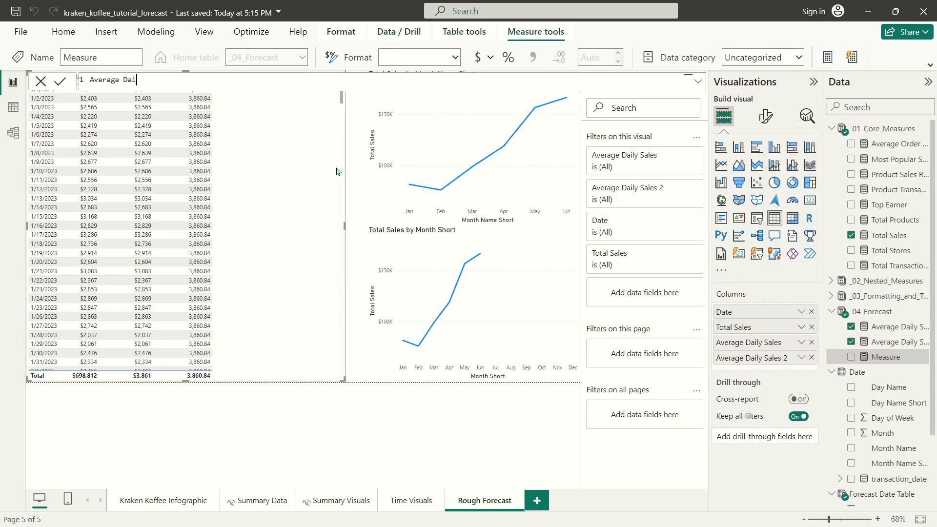
type("SWITCH(TRUE(),")
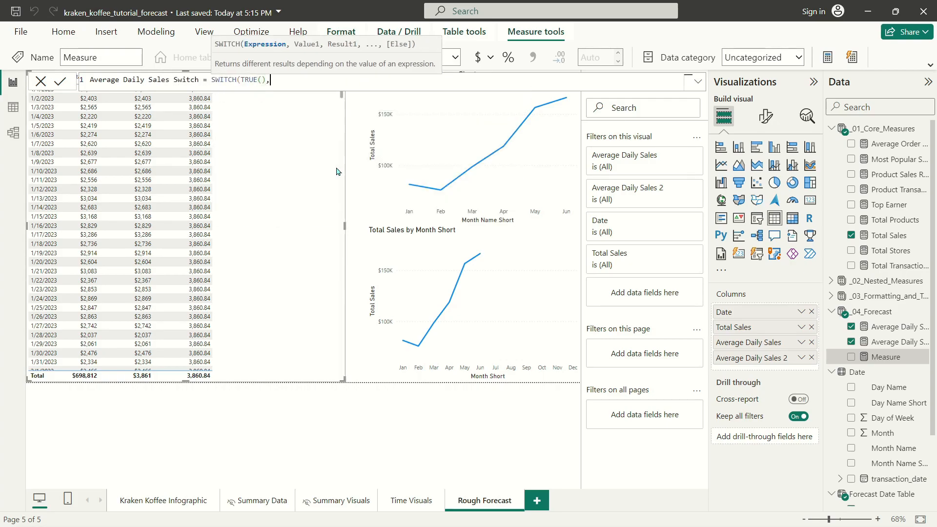
key("shift+Return")
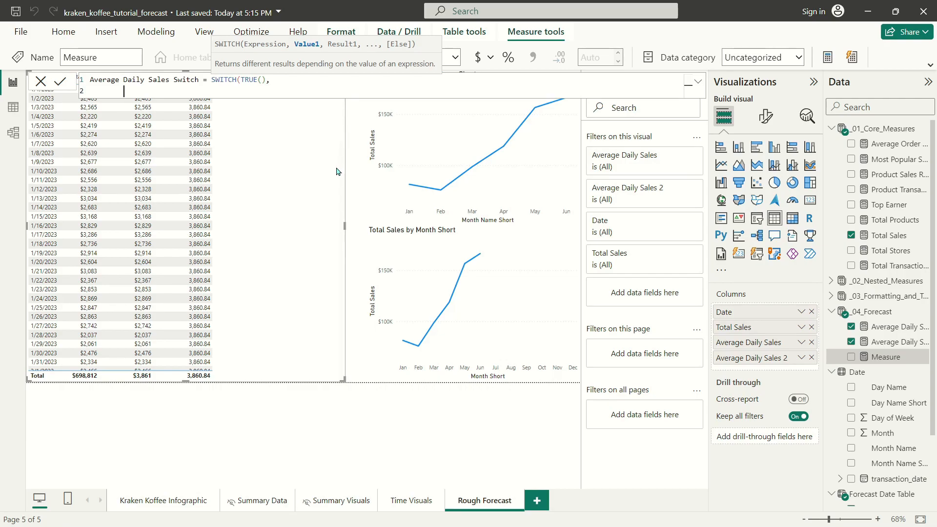
Add the condition [Total Sales]<>BLANK() with [Total Sales] as its result to the SWITCH formula.
type("daily")
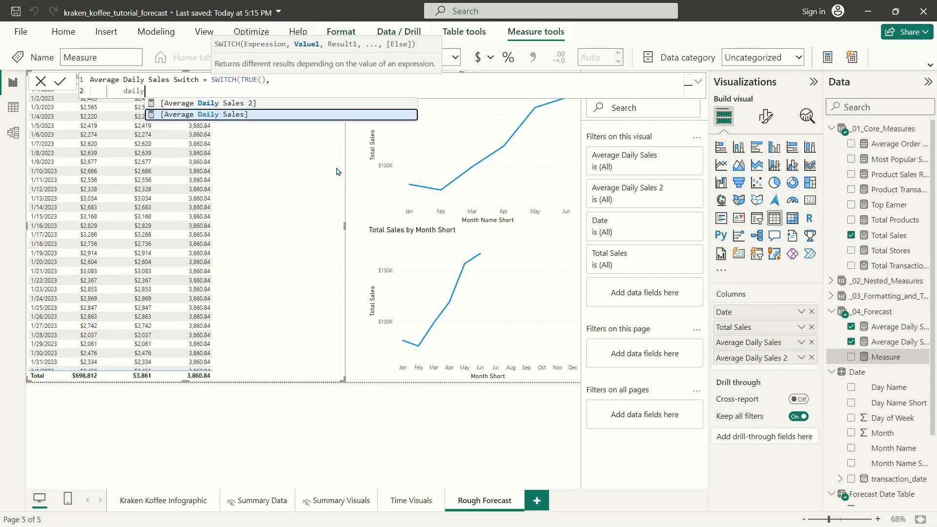
key("BackSpace")
key("BackSpace")
key("BackSpace")
type("tota")
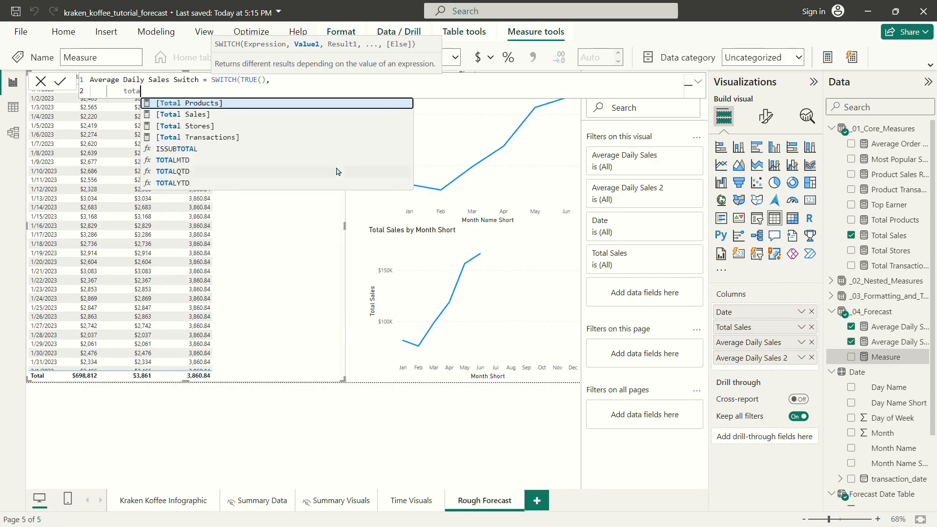
key("Down")
key("Tab")
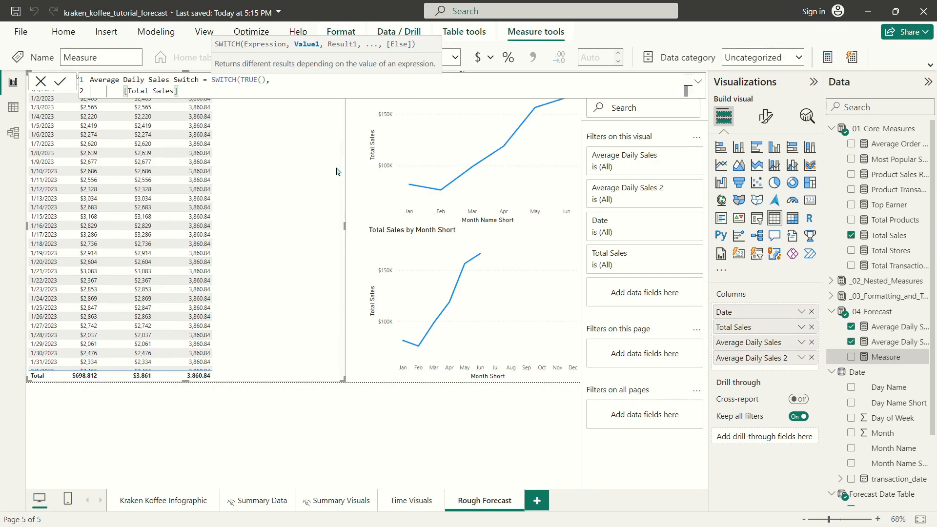
type("<>BLANK(),Total")
key("Down")
key("Tab")
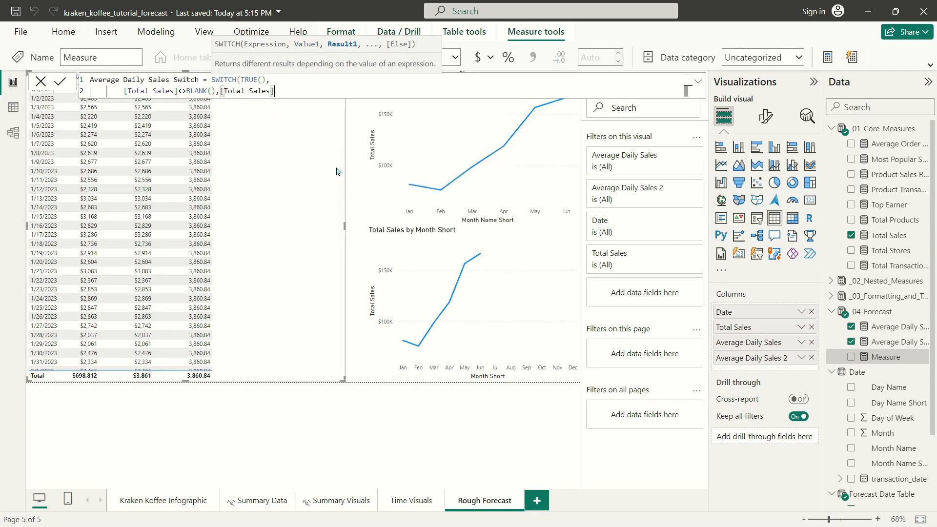
type("m")
type(",")
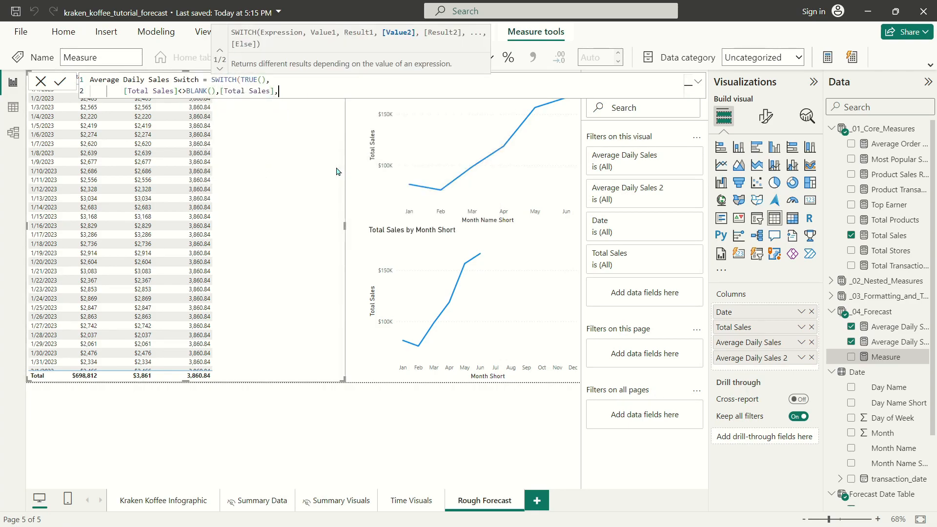
Finish the SWITCH formula with [Average Daily Sales 2] as the fallback result and commit the measure.
key("shift+Return")
type("aver")
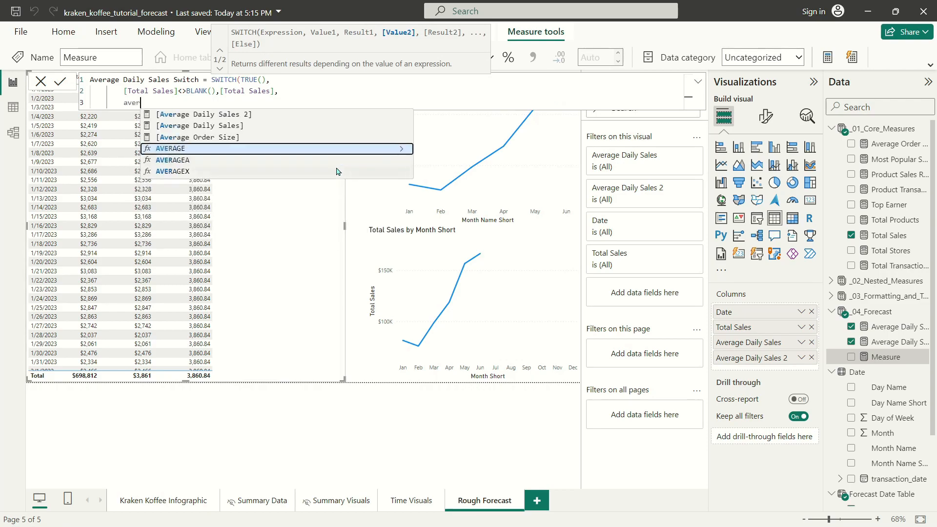
key("Tab")
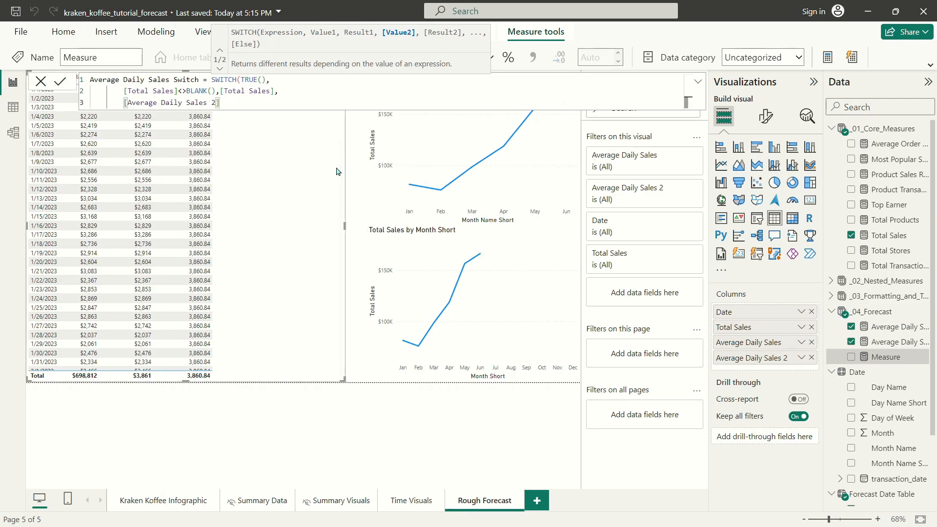
type(")")
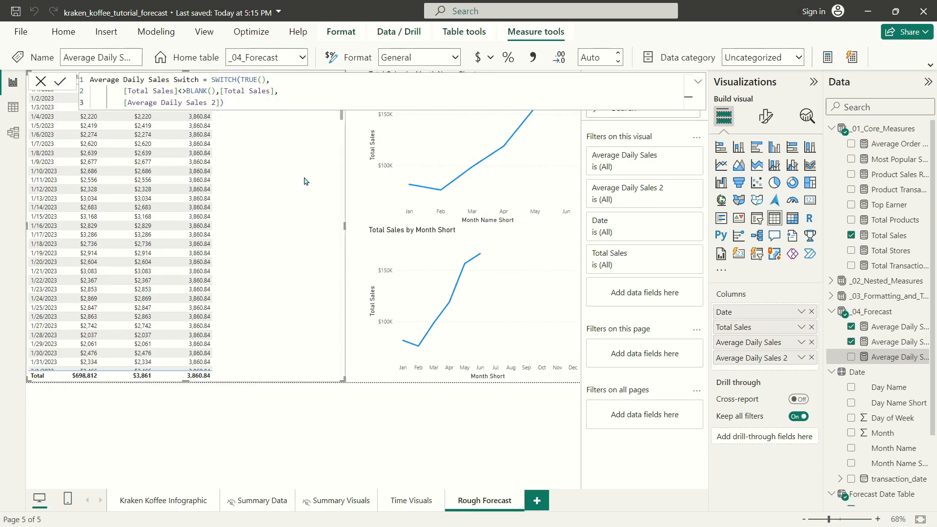
Add the Average Daily Sales Switch measure as a column in the daily sales table.
scroll(129, 233, "down", 5)
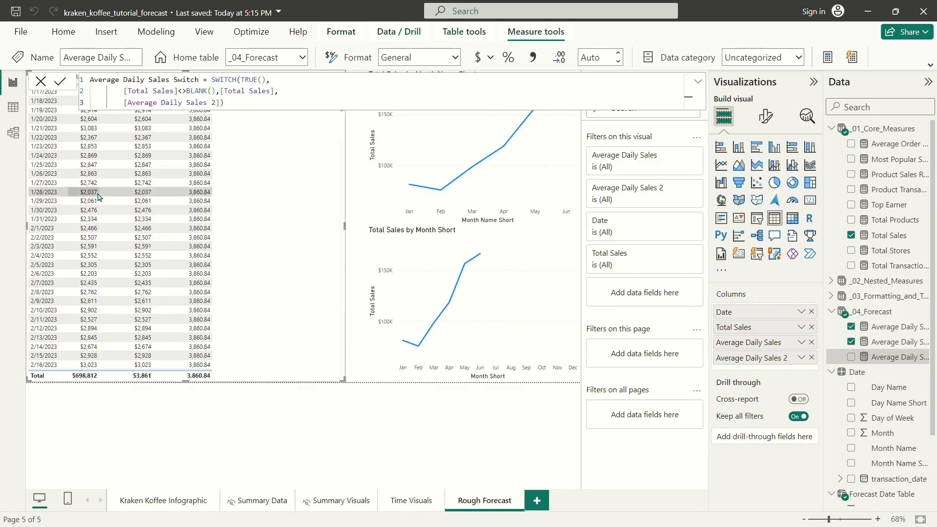
scroll(86, 267, "down", 20)
scroll(86, 267, "down", 15)
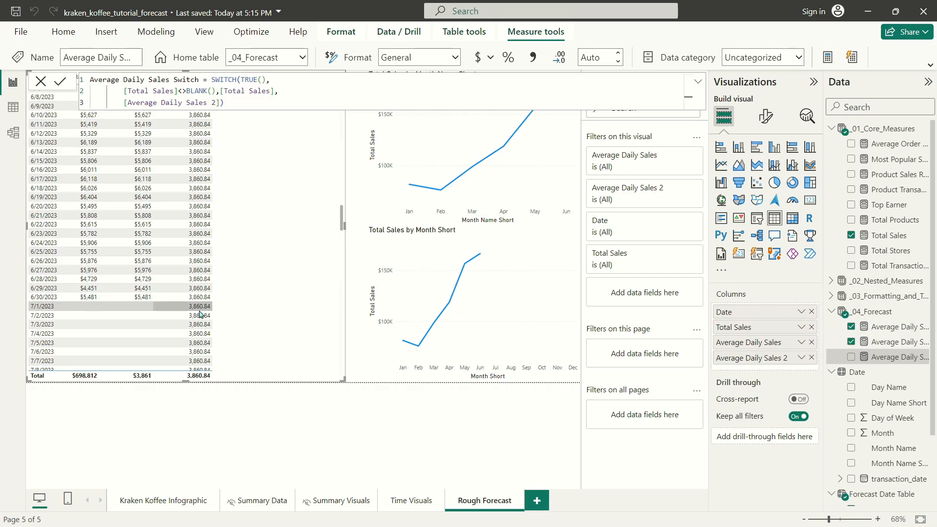
scroll(198, 148, "down", 15)
scroll(198, 148, "up", 13)
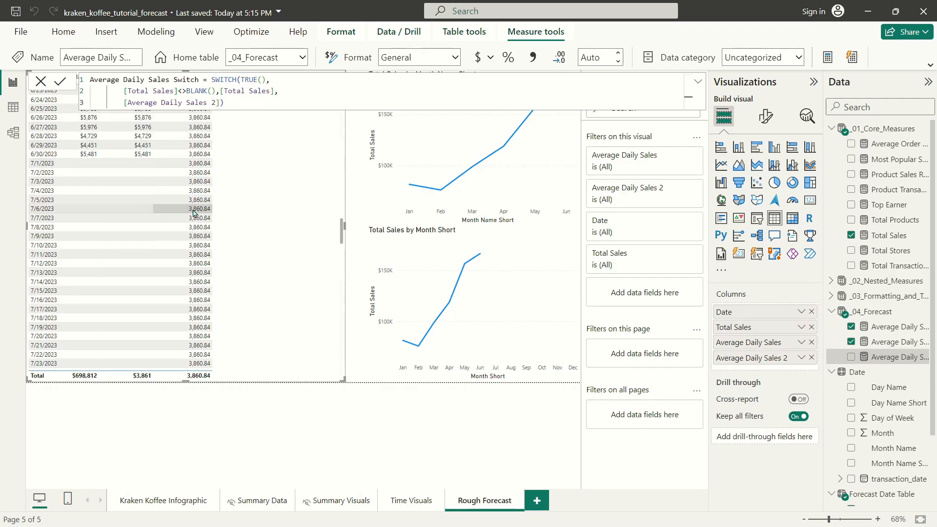
left_click_drag(893, 356, 273, 220)
Compare Average Daily Sales Switch with Total Sales and Average Daily Sales 2 for dates before and after 6/30/2023.
scroll(311, 268, "up", 5)
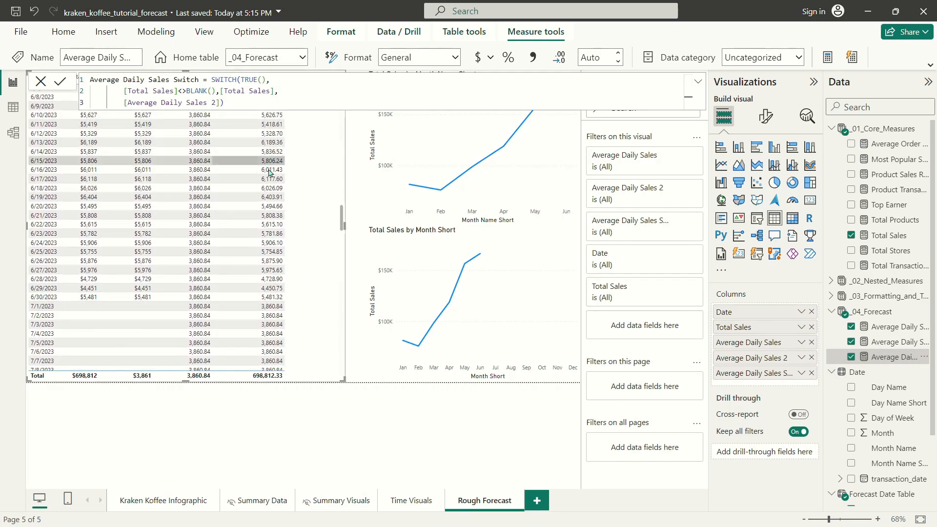
scroll(274, 253, "down", 8)
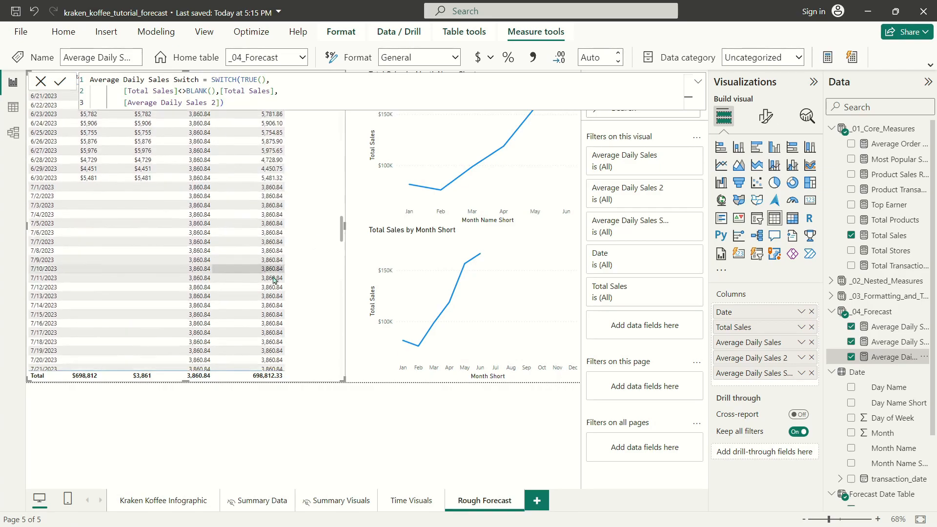
scroll(287, 315, "down", 20)
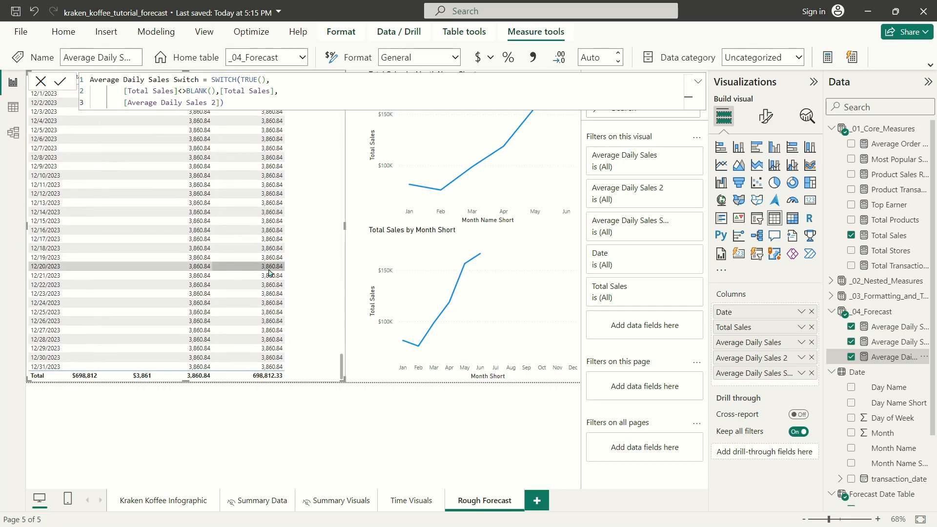
scroll(272, 265, "up", 1)
scroll(271, 264, "up", 20)
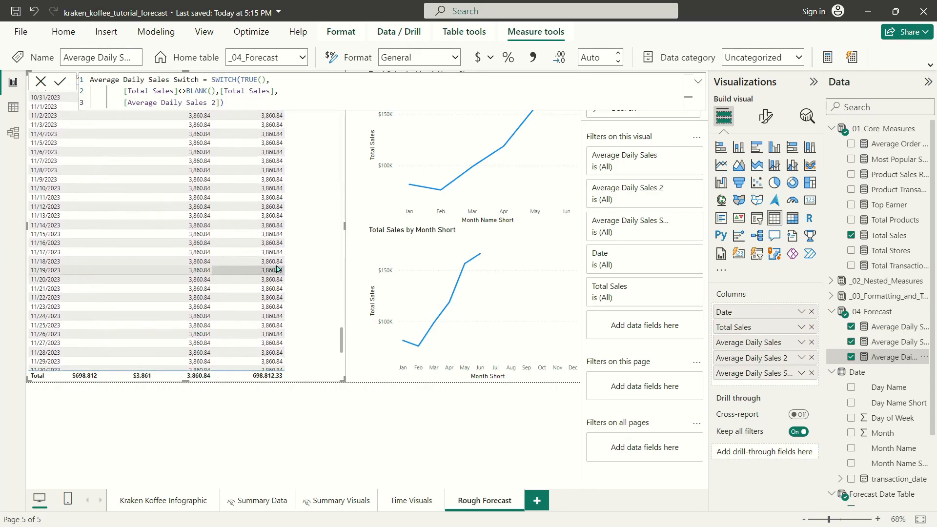
scroll(278, 273, "up", 2)
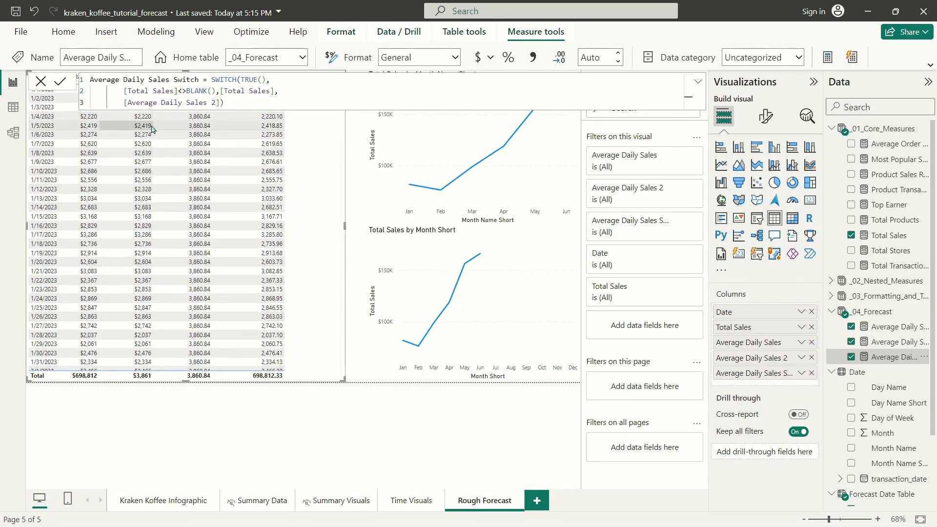
scroll(139, 271, "down", 5)
scroll(132, 280, "down", 20)
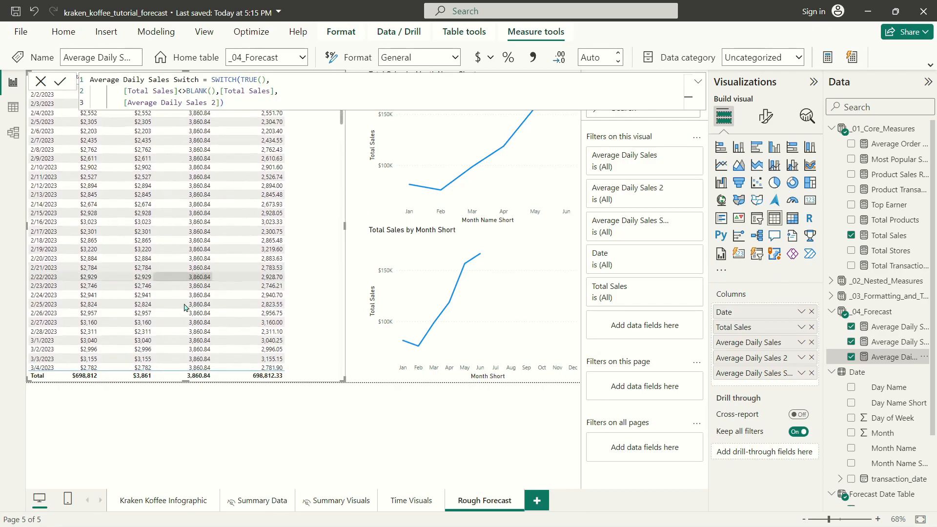
scroll(229, 371, "up", 20)
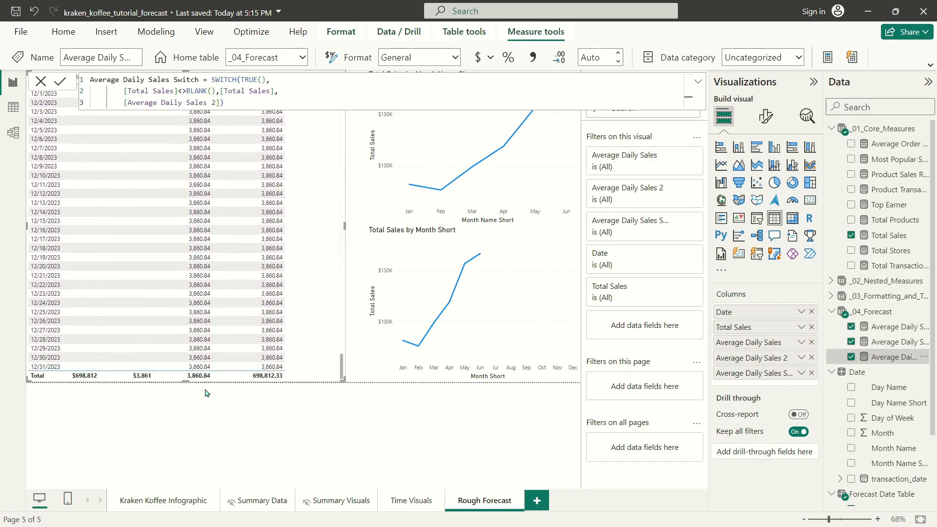
scroll(153, 320, "up", 20)
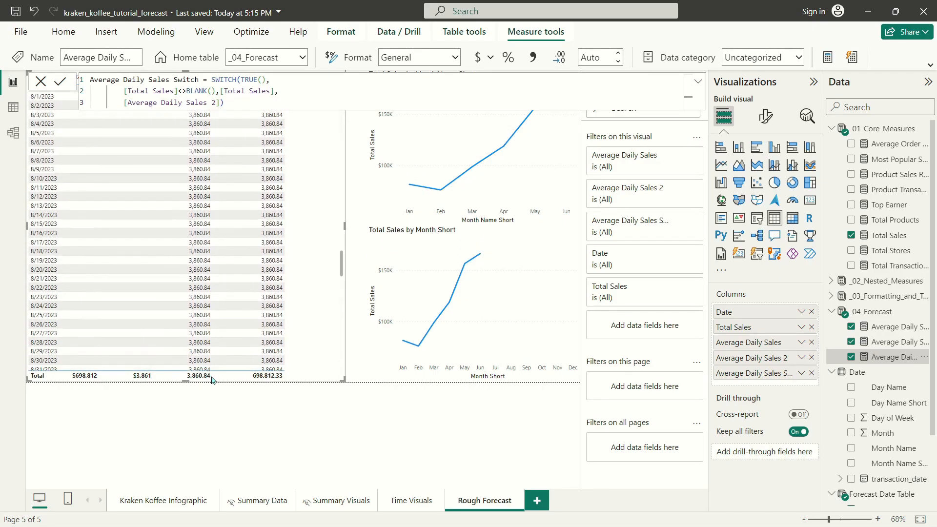
scroll(153, 319, "up", 4)
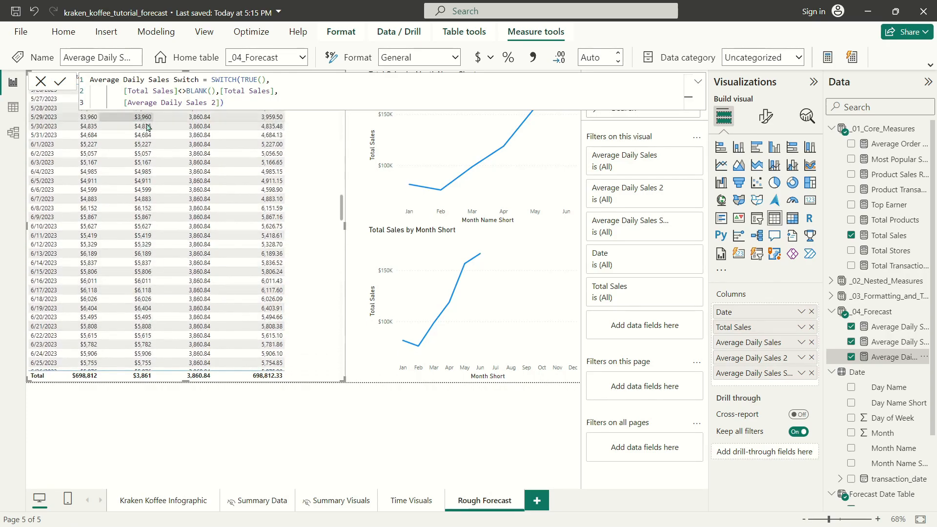
scroll(144, 203, "down", 4)
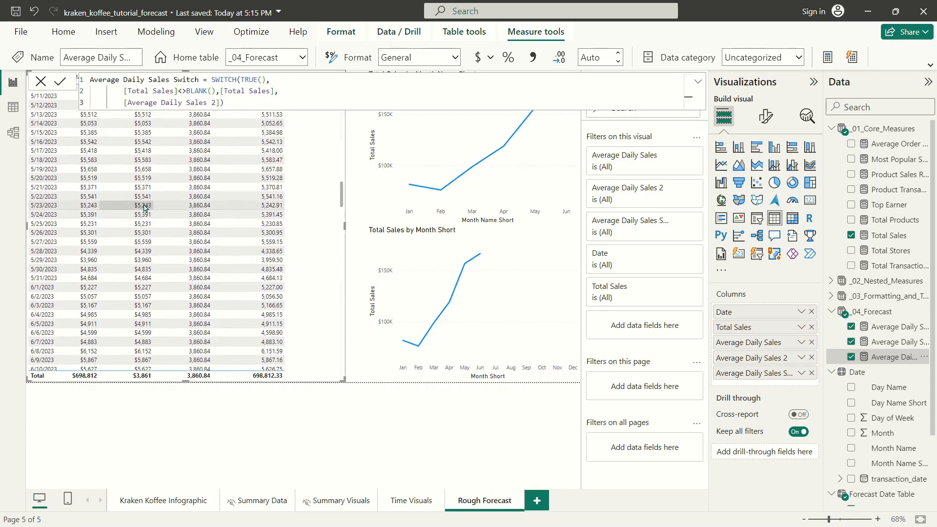
scroll(137, 266, "down", 5)
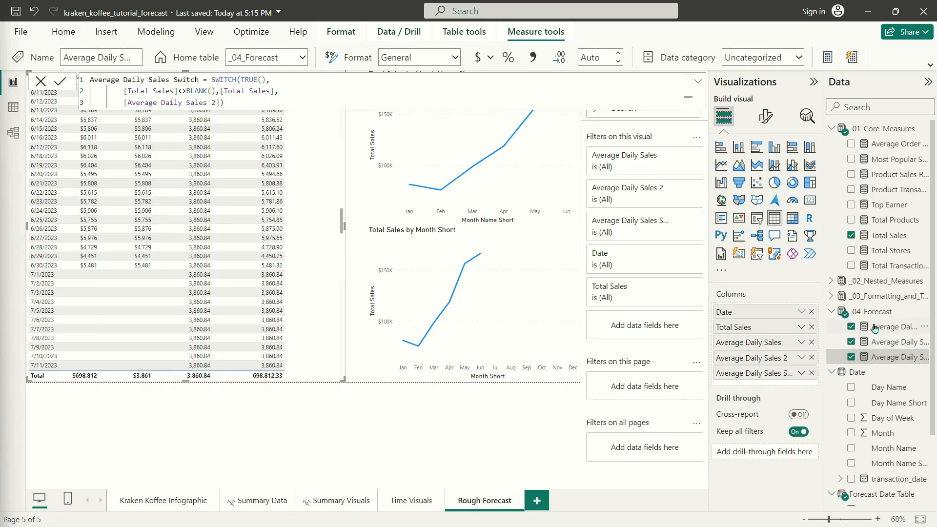
scroll(291, 224, "up", 20)
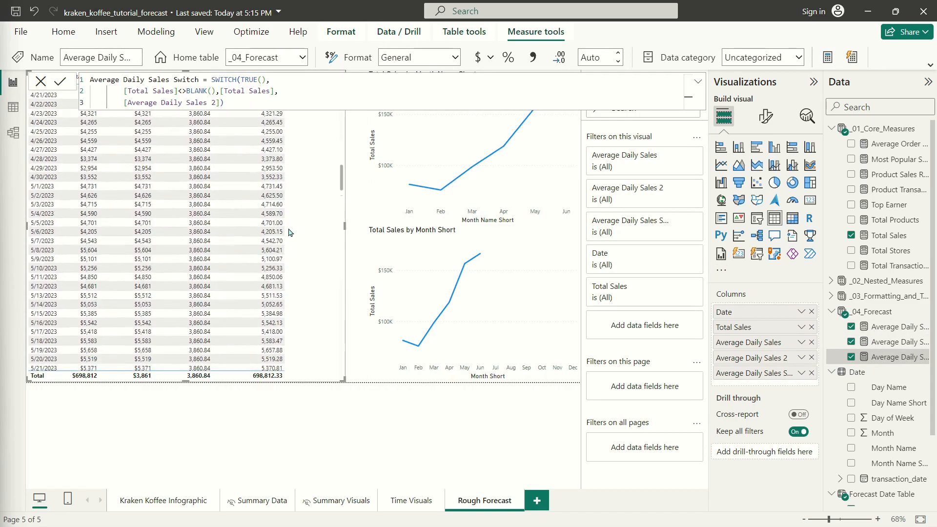
scroll(276, 240, "up", 7)
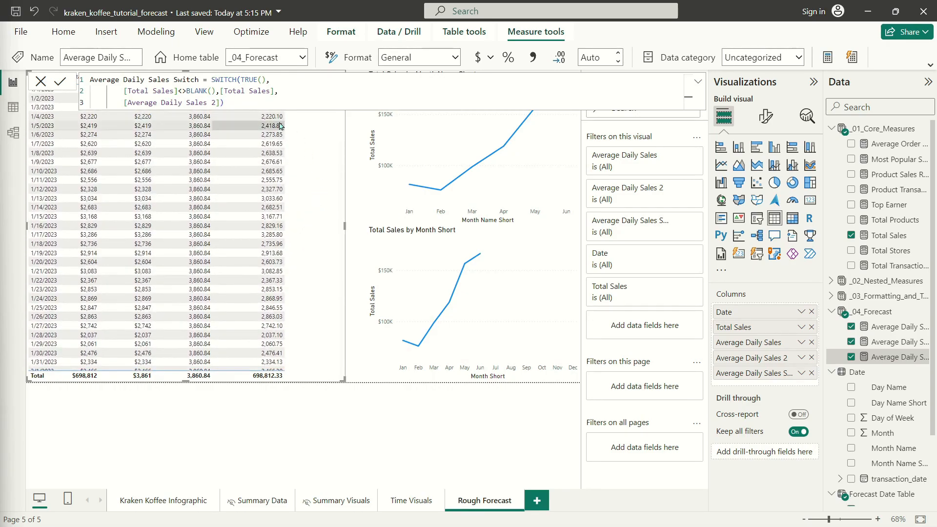
Collapse the measure's formula, deselect the table and review its daily values and column totals from 1/1/2023 onward.
scroll(272, 236, "down", 3)
left_click(698, 81)
left_click(352, 141)
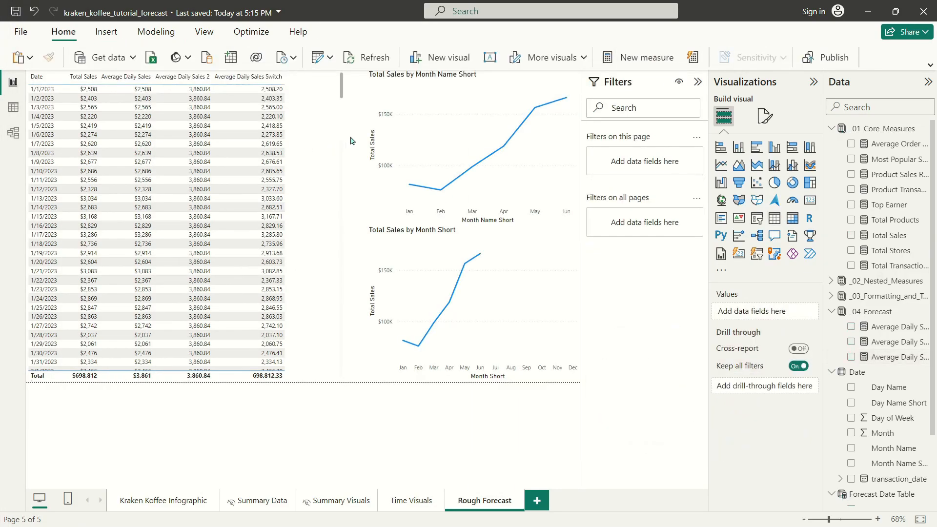
scroll(304, 264, "down", 8)
scroll(308, 268, "down", 20)
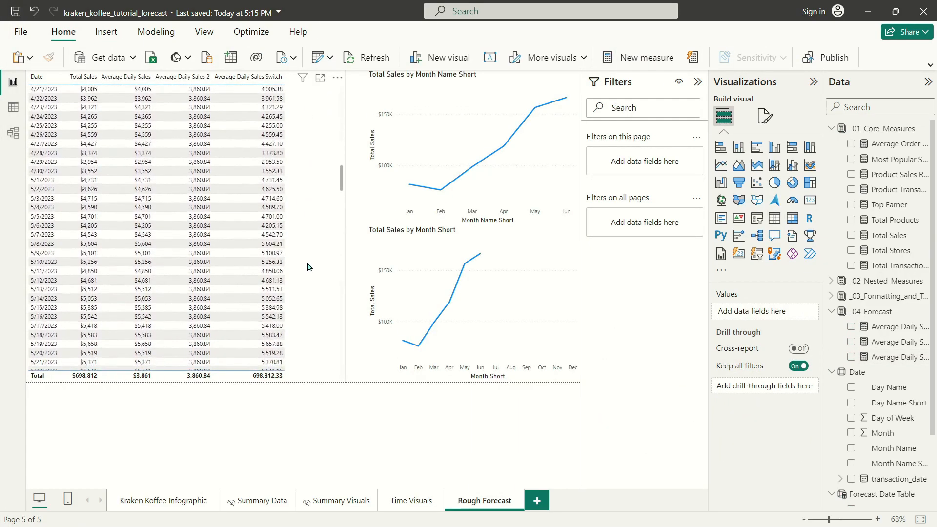
scroll(313, 268, "up", 20)
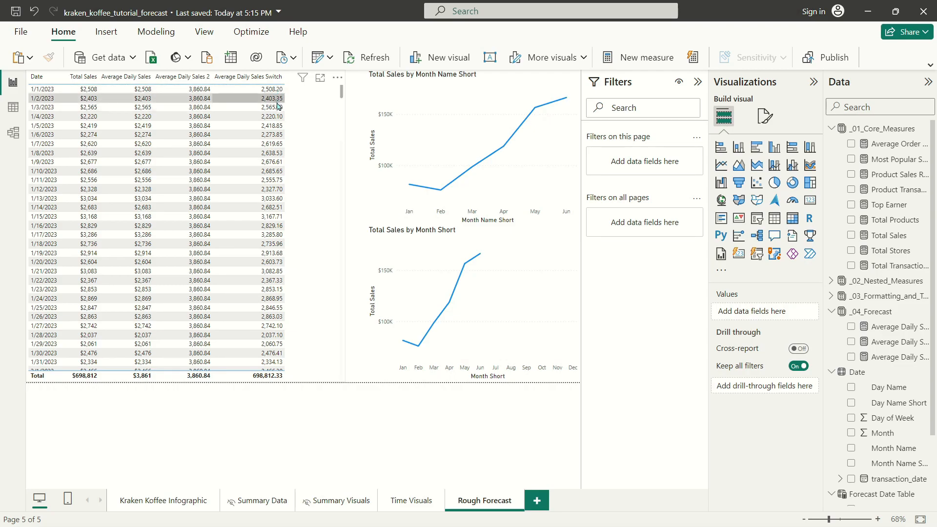
scroll(266, 312, "down", 10)
scroll(278, 307, "up", 10)
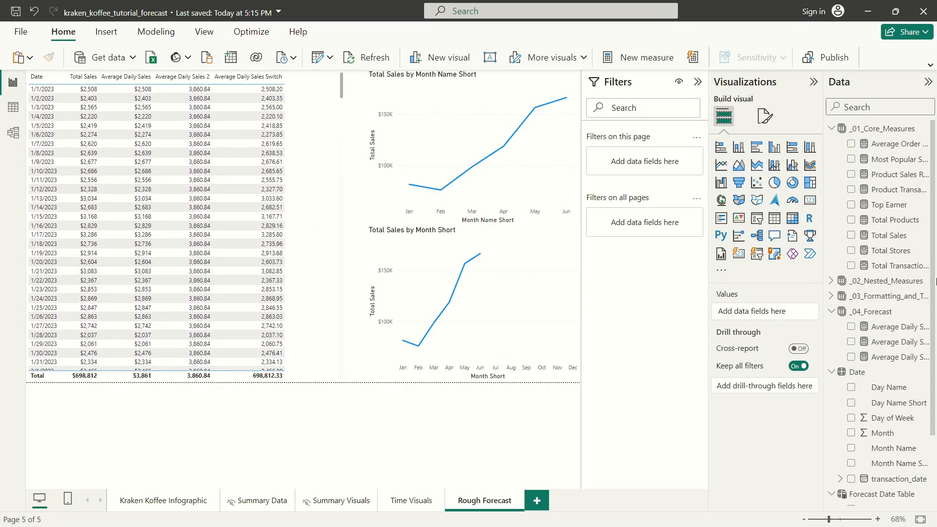
Create a measure Forecast in the _04_Forecast table, beginning its formula with CALCULATE(SUMX.
left_click(920, 327)
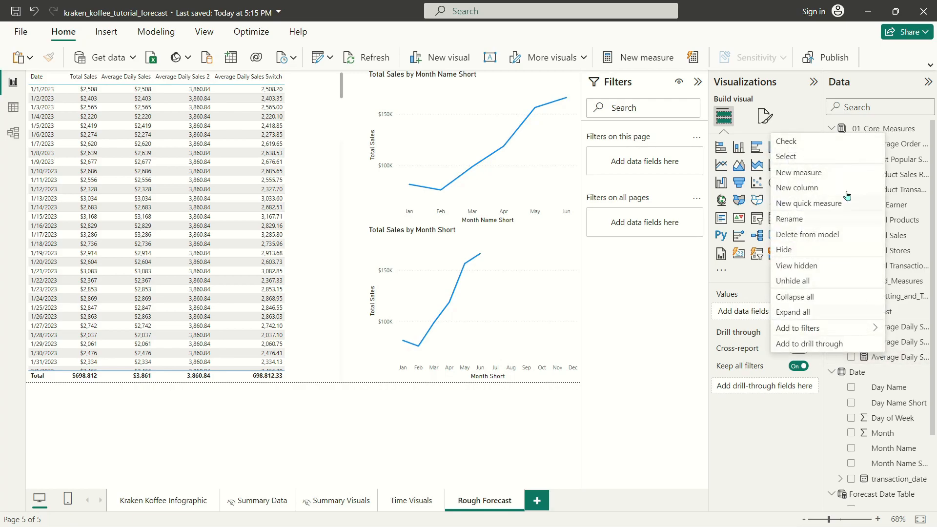
left_click(836, 179)
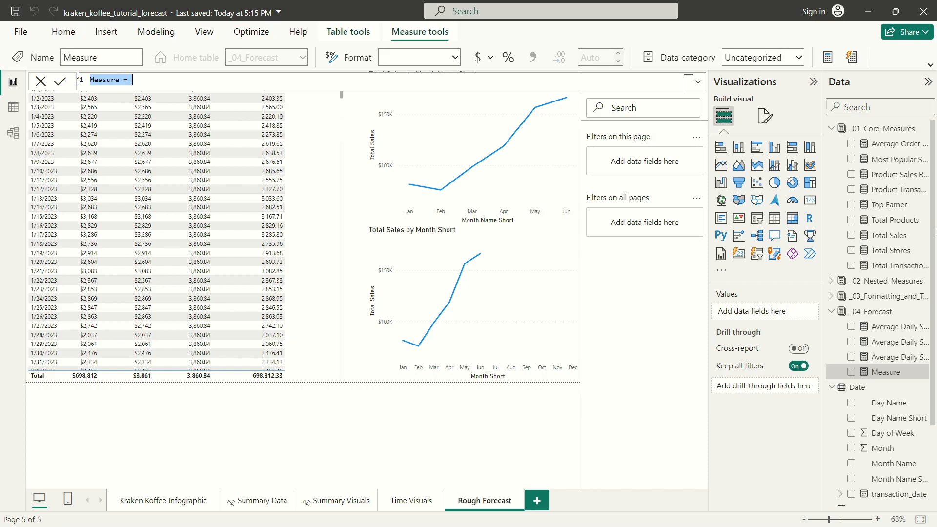
type("Forecast")
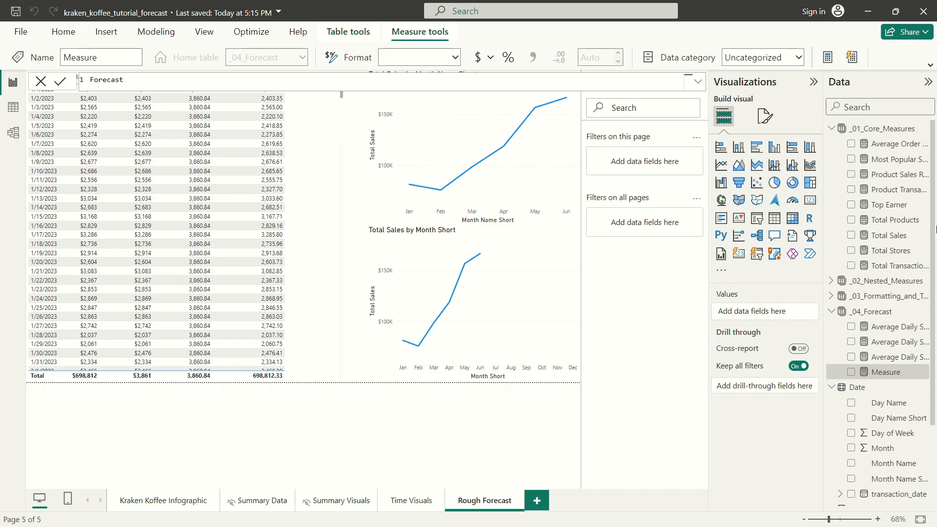
type(" = CALCULATE(SU")
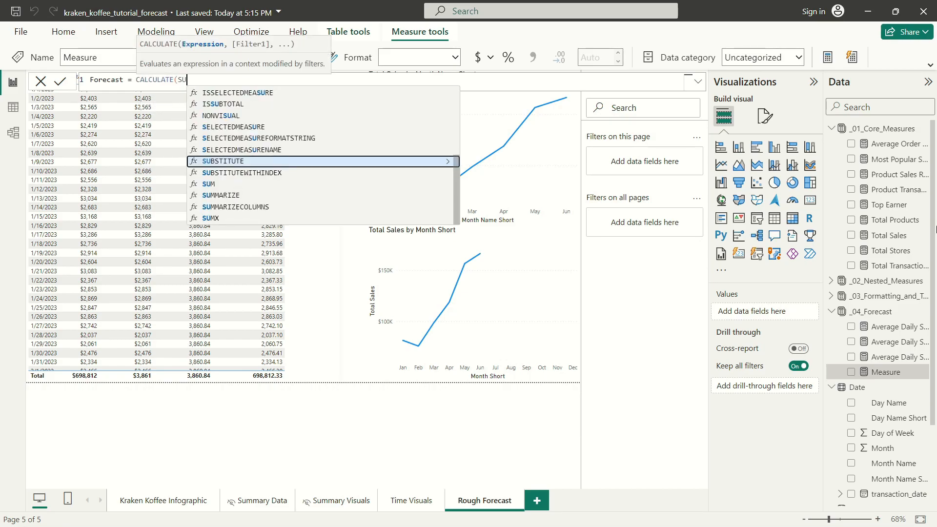
type("MX")
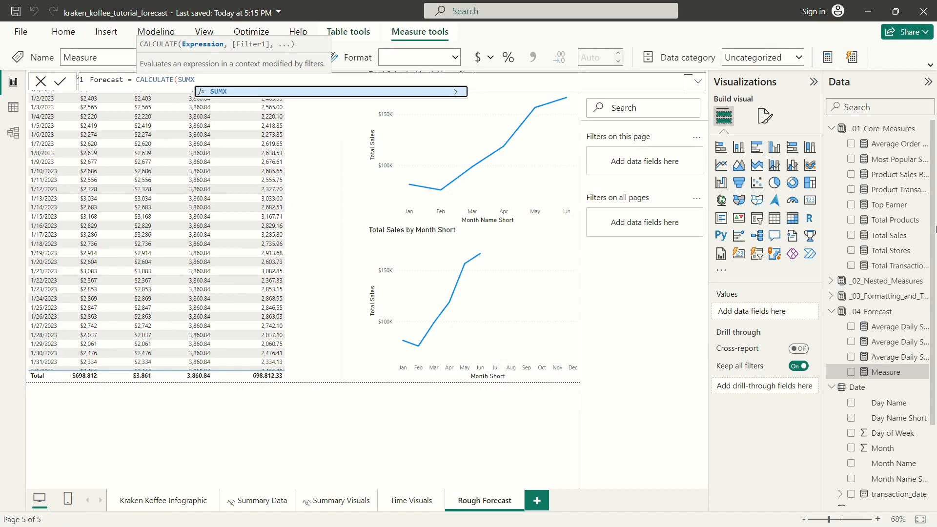
Set VALUES('Forecast Date Table'[Date]) as the table argument of SUMX in the Forecast formula.
type("(VALUES")
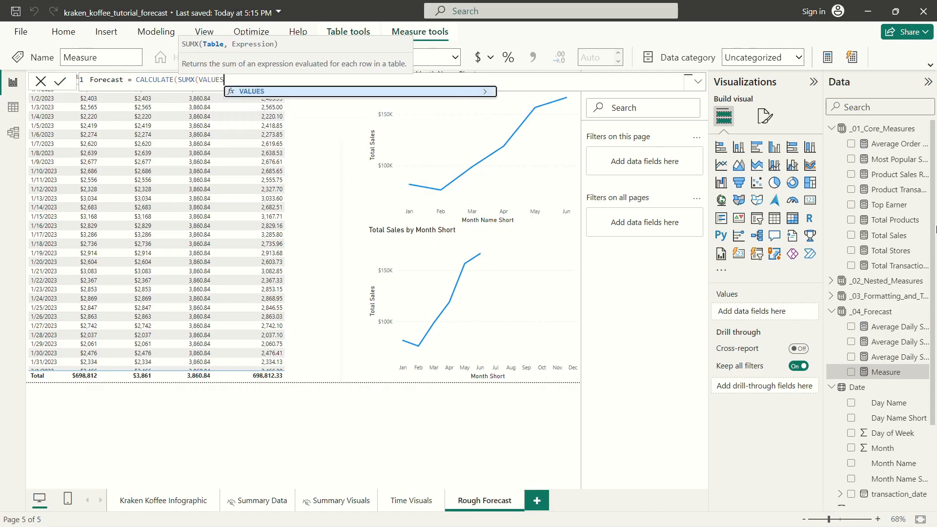
type("(fore")
key("Down")
key("Tab")
type("),")
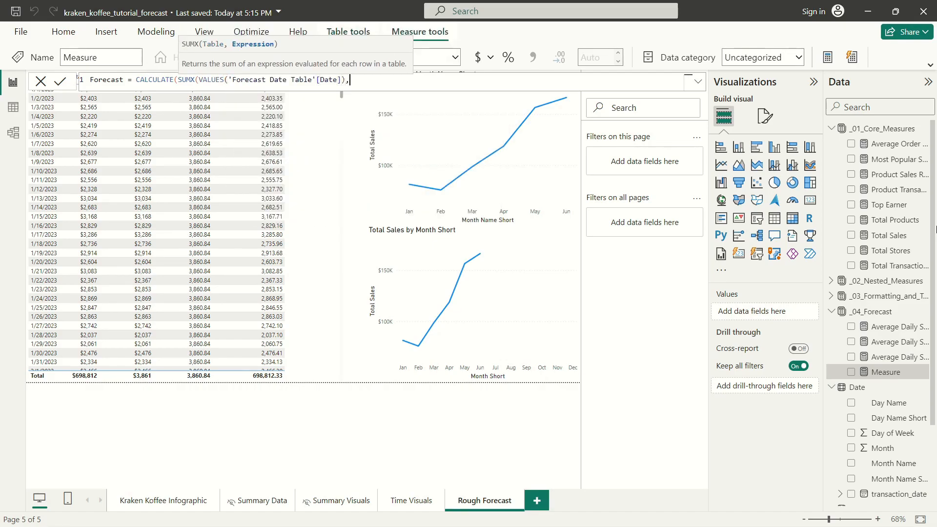
Finish the Forecast formula with [Average Daily Sales Switch] as the SUMX expression and commit the measure.
type("av")
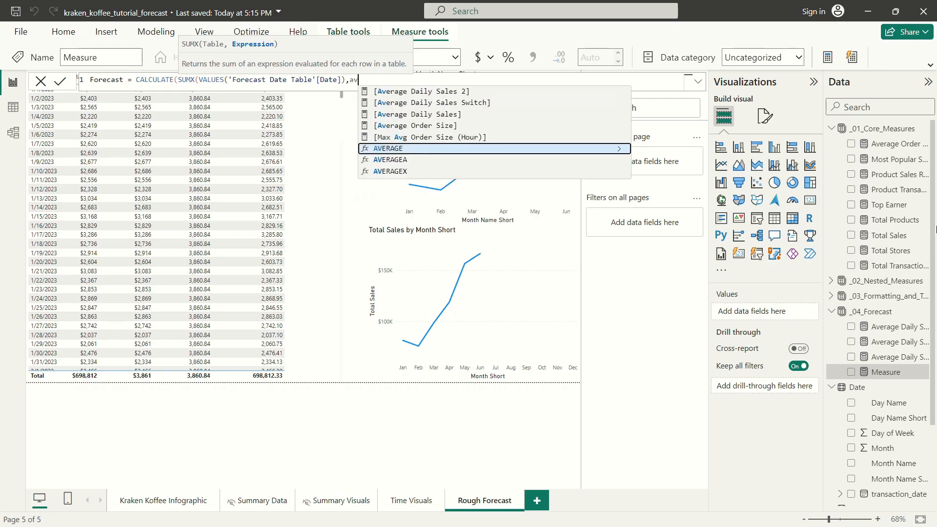
key("Up")
key("Up")
key("Up")
key("Up")
key("Tab")
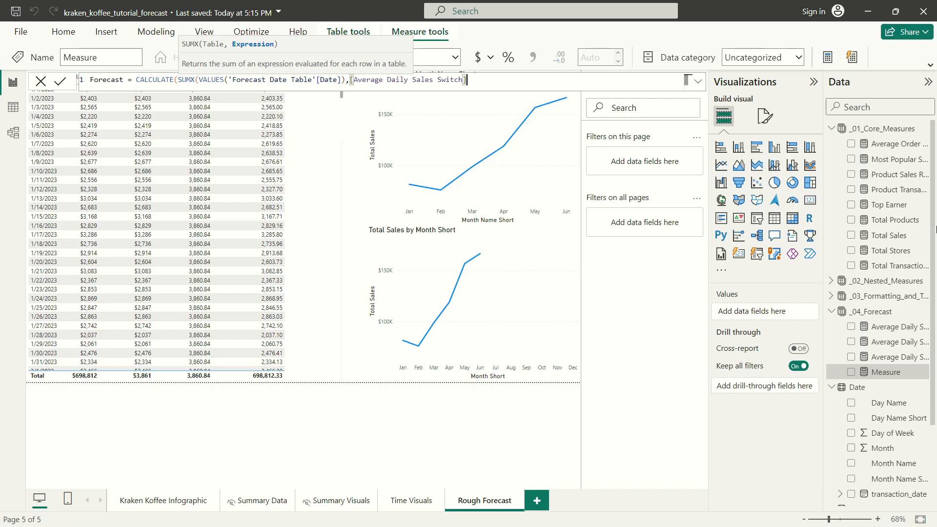
type(")")
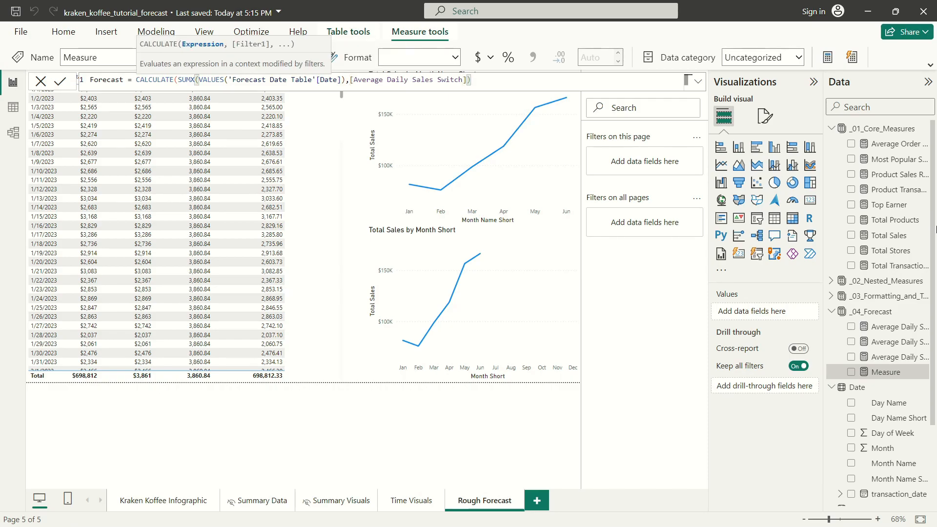
type(")")
key("Return")
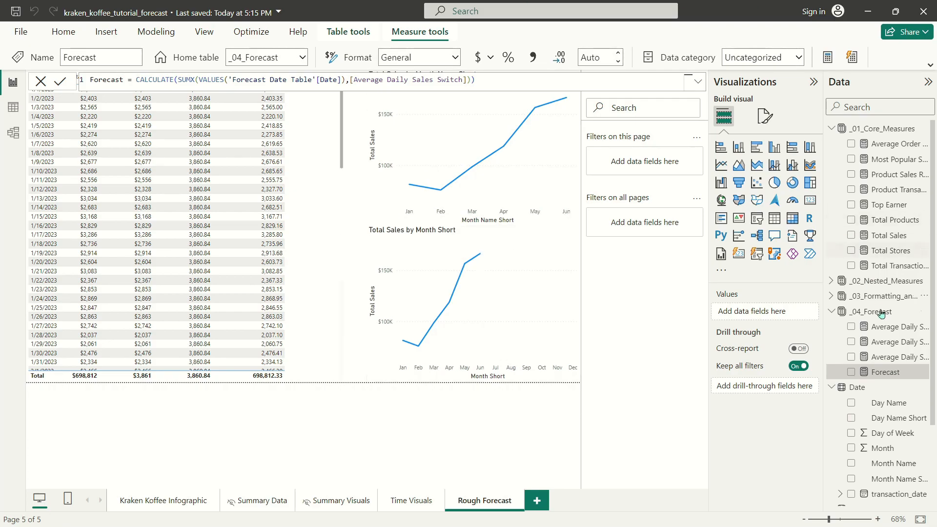
Add the Forecast measure to the daily sales table and check its values across actual and remaining 2023 dates.
left_click_drag(885, 372, 260, 185)
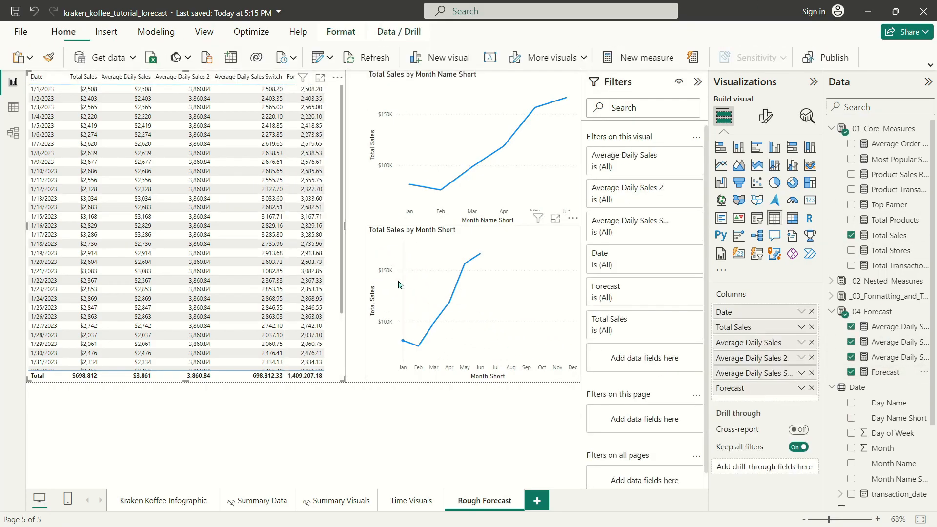
scroll(294, 230, "down", 20)
scroll(297, 219, "up", 15)
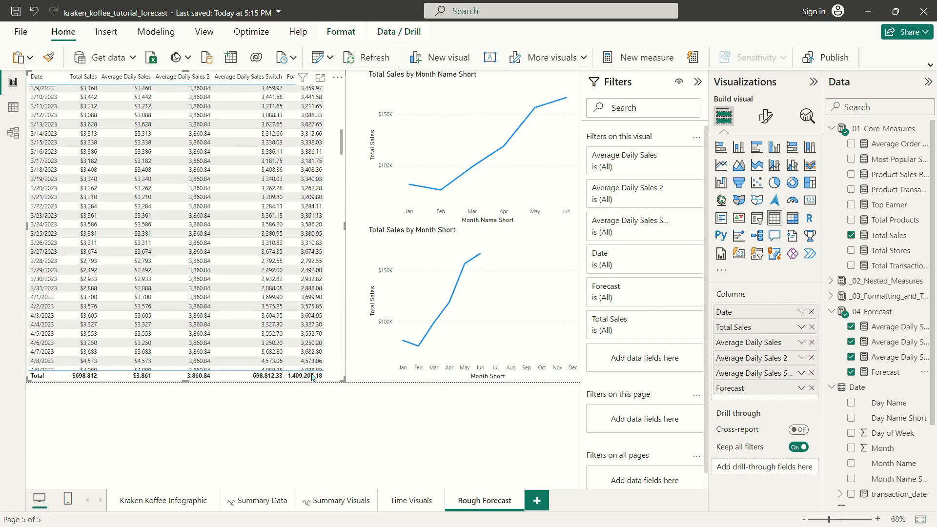
scroll(324, 324, "down", 15)
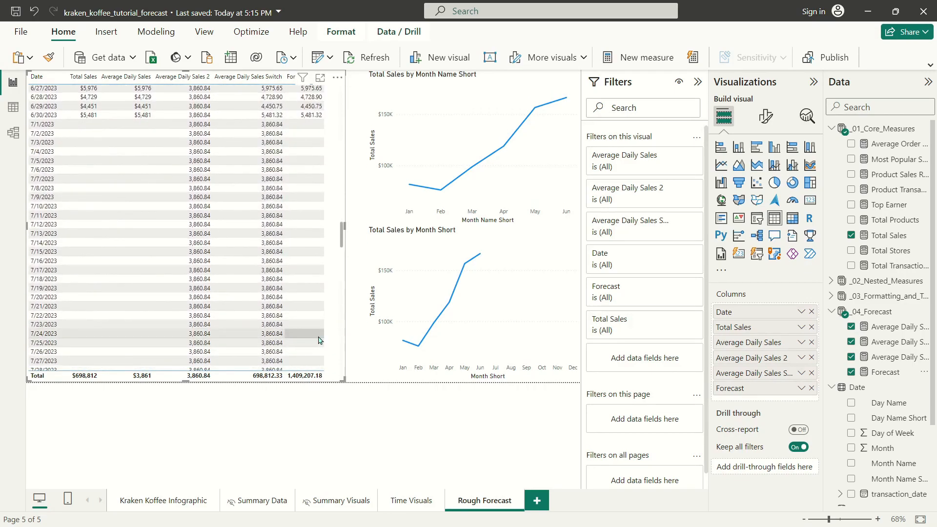
scroll(317, 297, "up", 5)
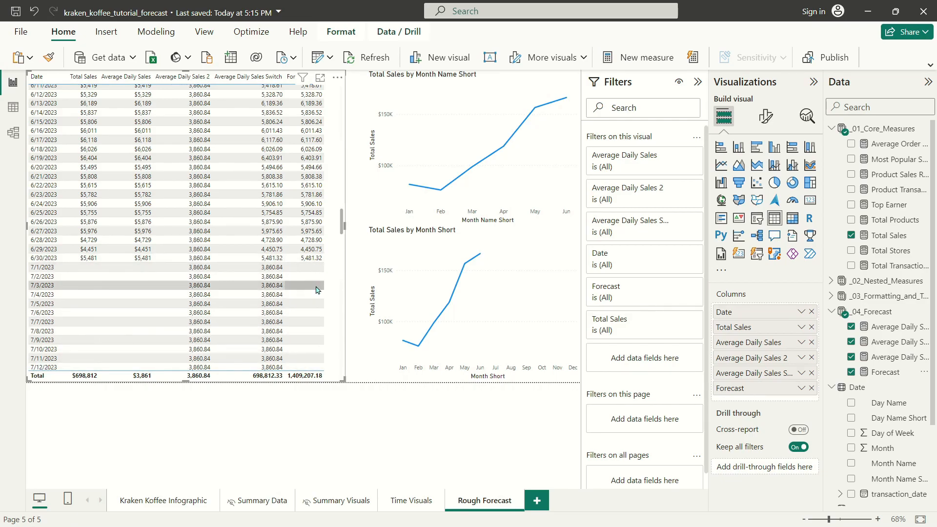
Add a filter argument to the Forecast measure's CALCULATE, beginning with FILTER(ALLSELECTED('Forecast Date Table'[Date]).
scroll(315, 292, "up", 20)
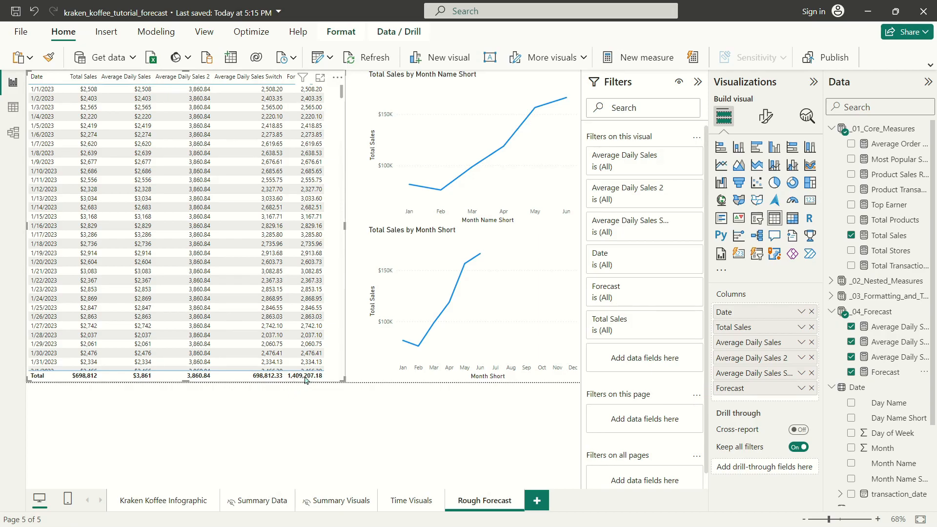
left_click(886, 375)
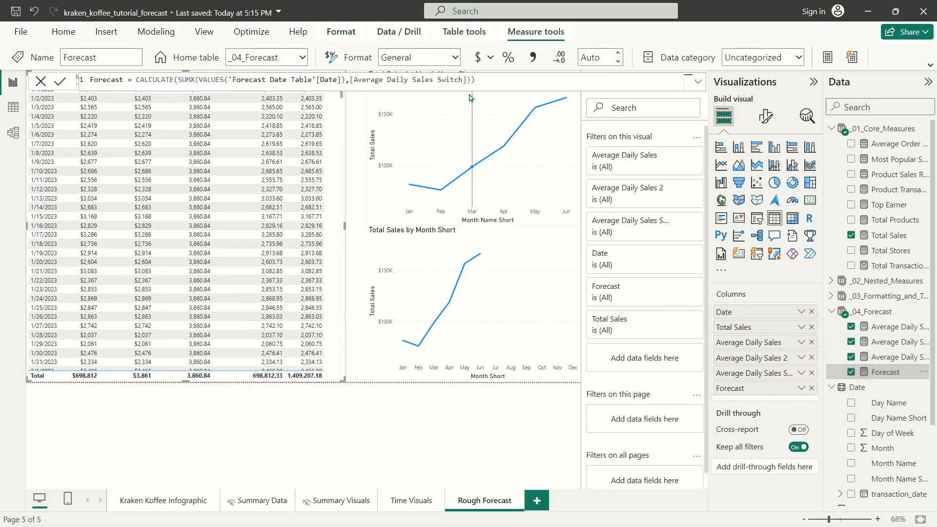
type(",")
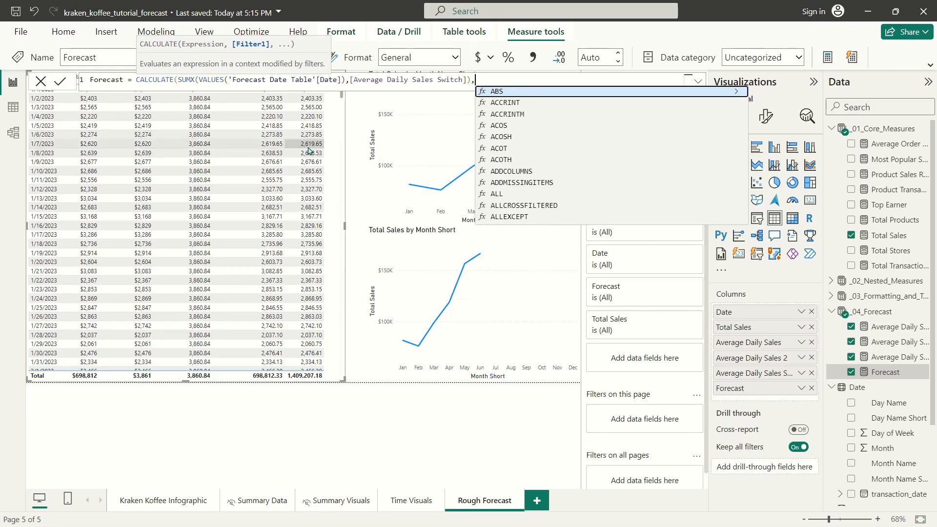
type(",")
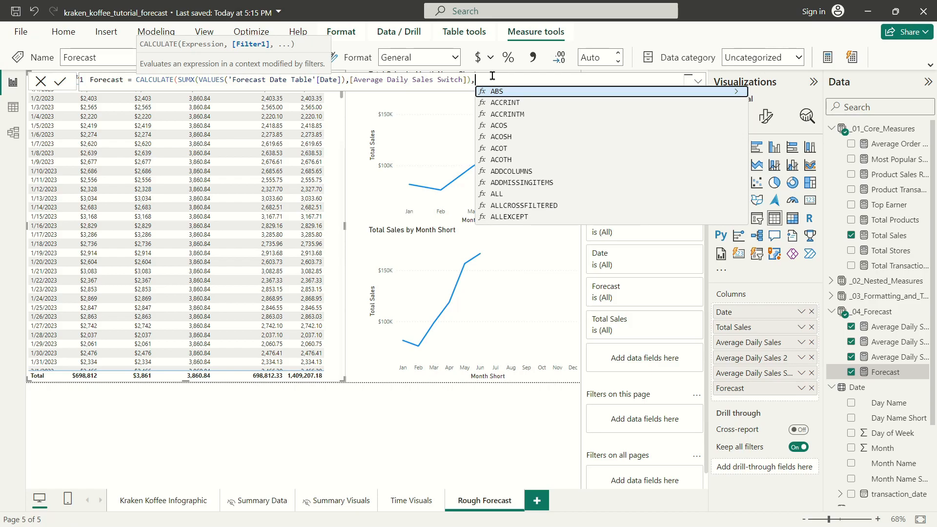
type("FIL")
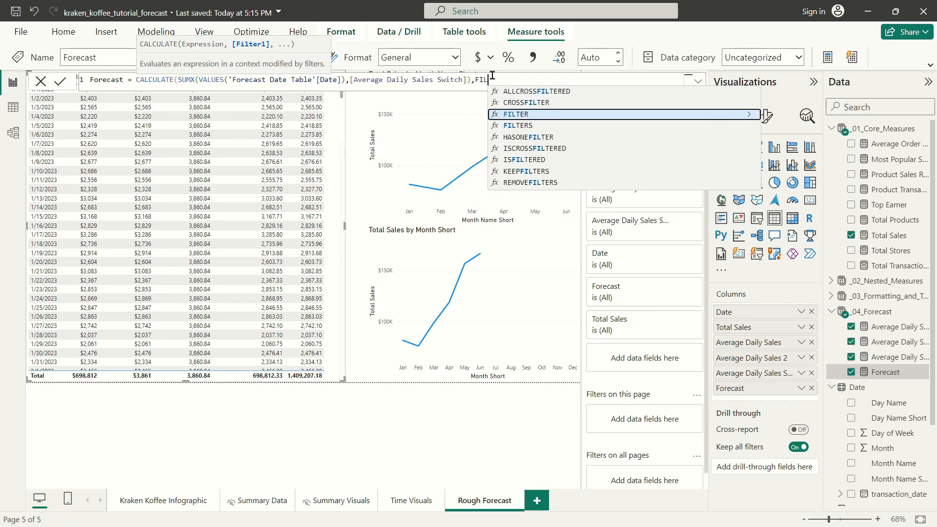
type("TER(ALLS")
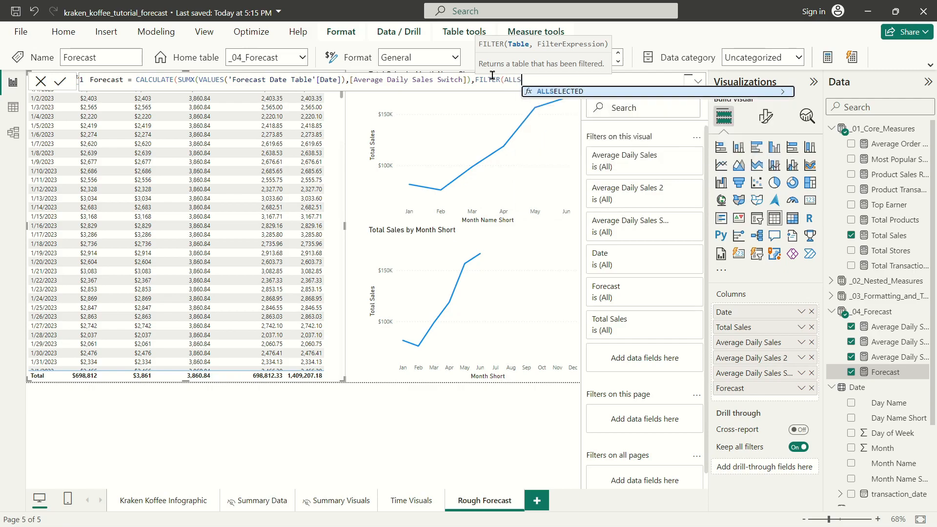
key("Tab")
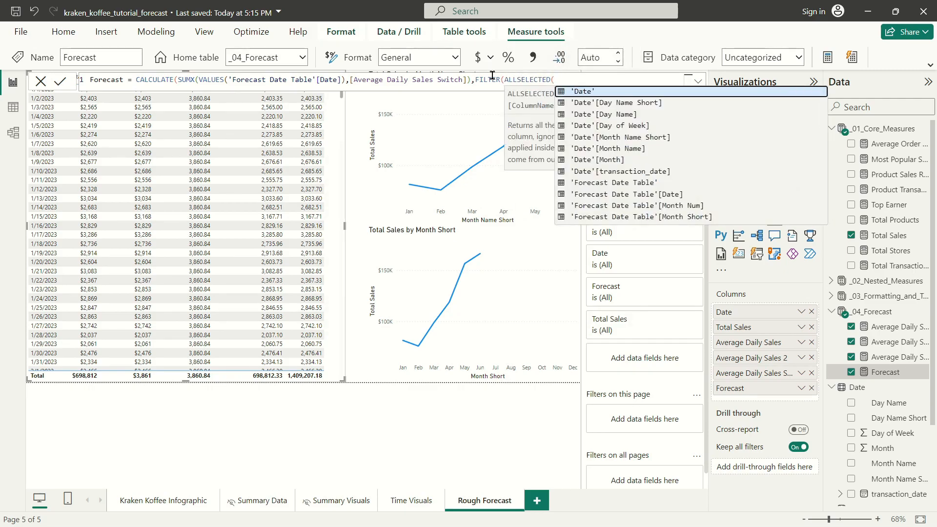
type("fore")
key("Down")
key("Tab")
type("),")
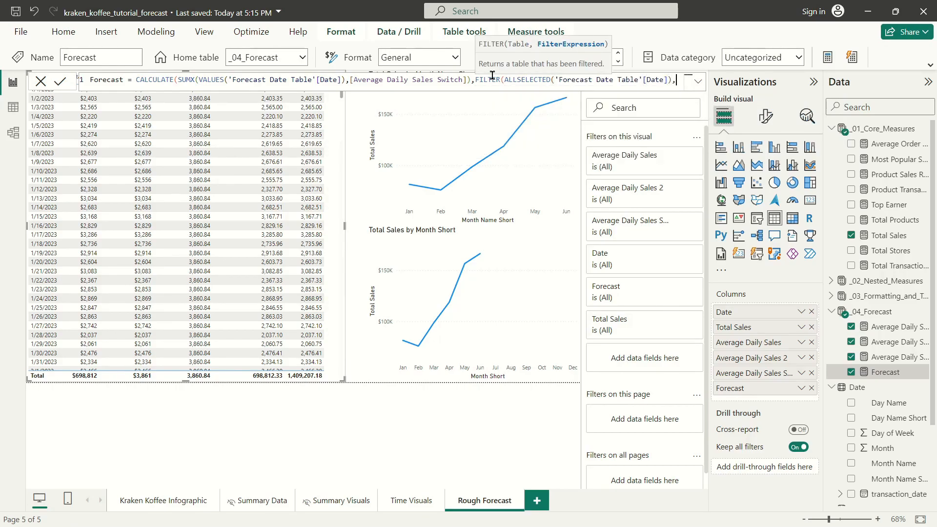
type("date")
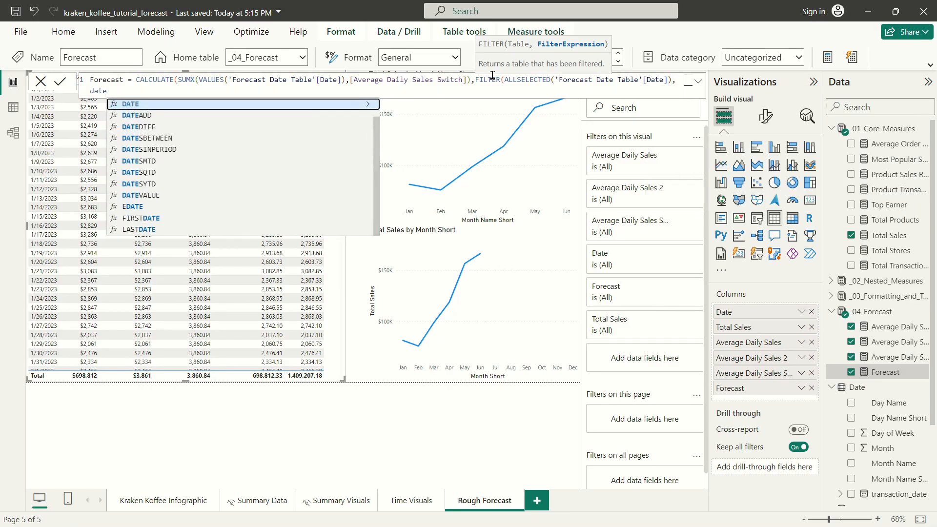
key("Tab")
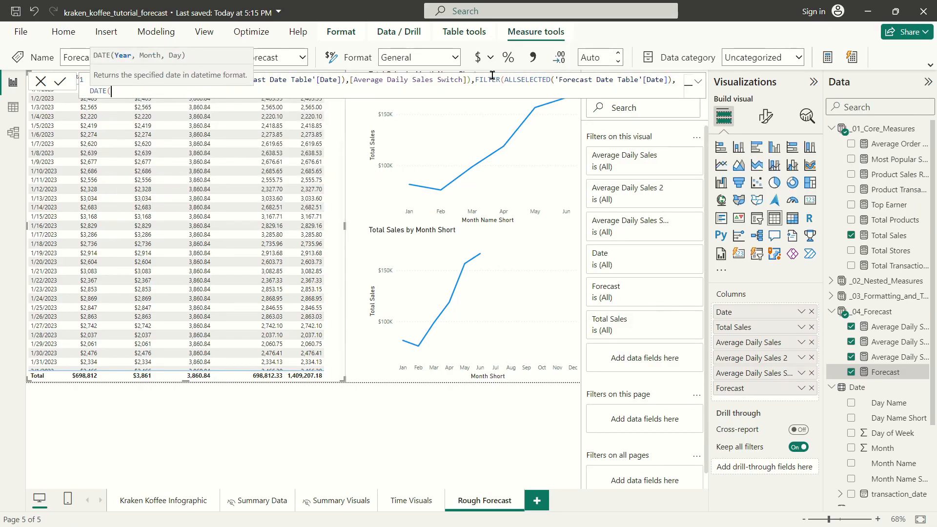
key("BackSpace")
key("BackSpace")
key("BackSpace")
key("BackSpace")
key("BackSpace")
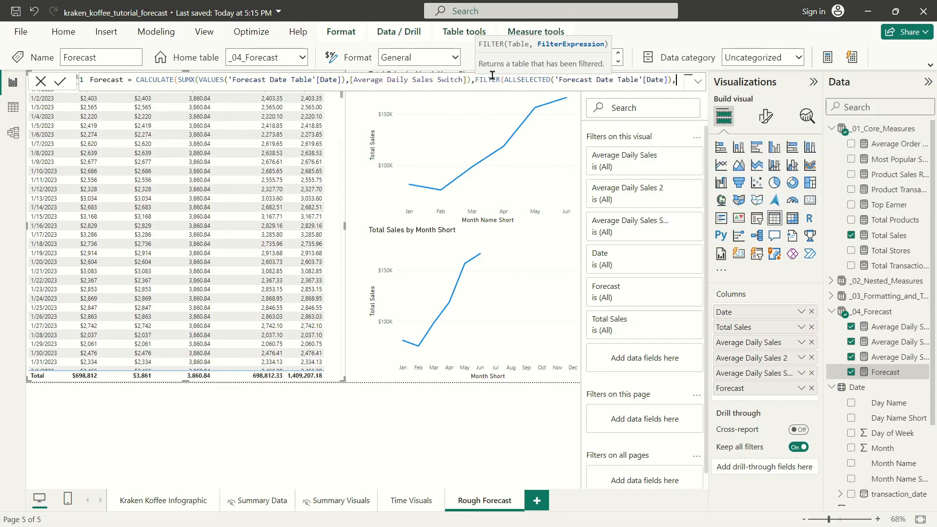
Complete the filter condition as 'Forecast Date Table'[Date]<=max('Forecast Date Table'[Date]) and close all parentheses.
type("date")
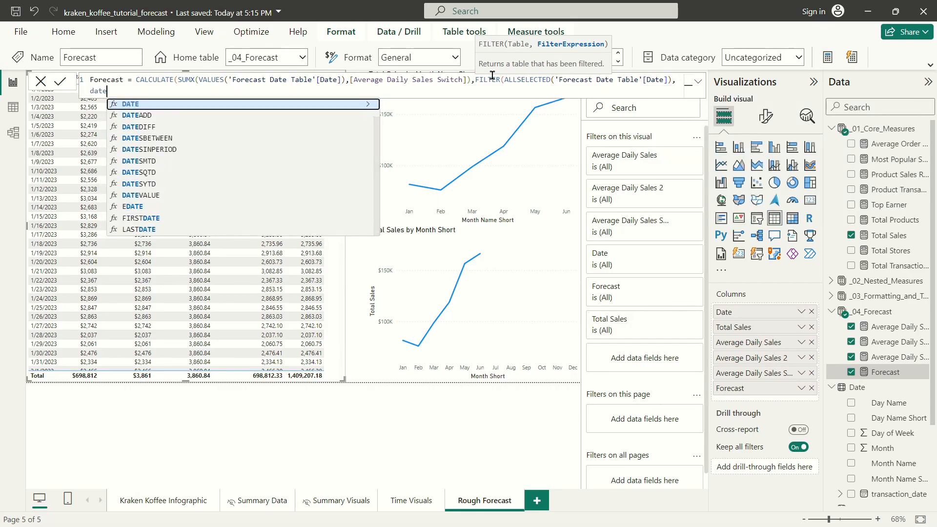
scroll(217, 173, "up", 1)
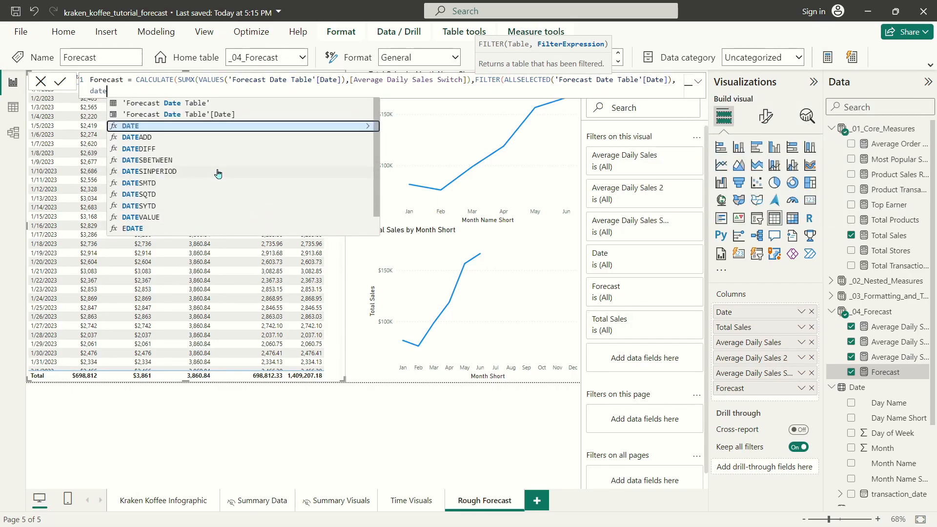
left_click(215, 113)
type("<=max(date")
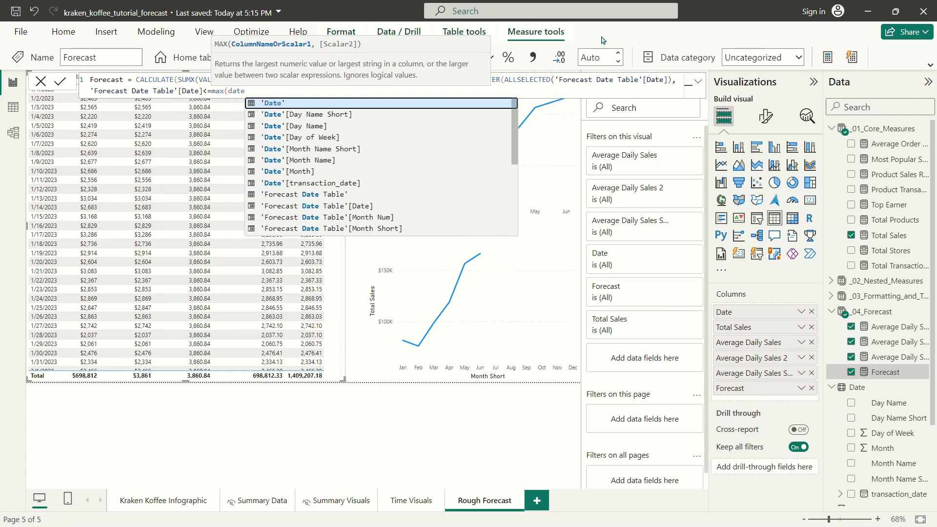
left_click(360, 206)
type("))")
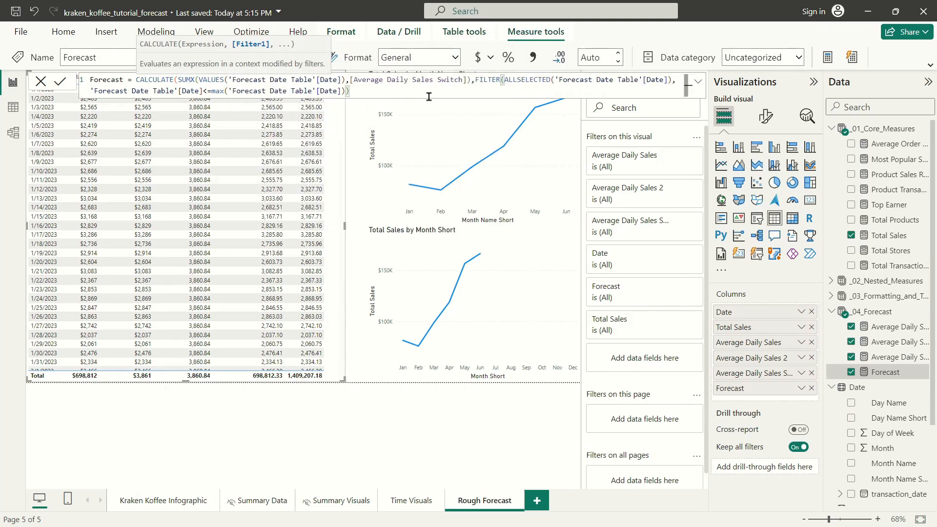
type(")")
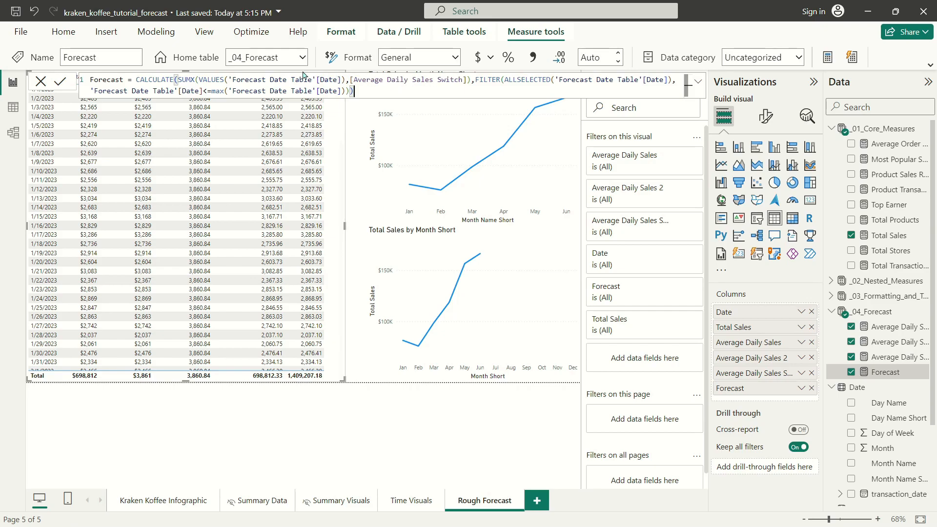
Review the SUMX and FILTER arguments in the Forecast formula and commit the updated measure.
left_click(327, 79)
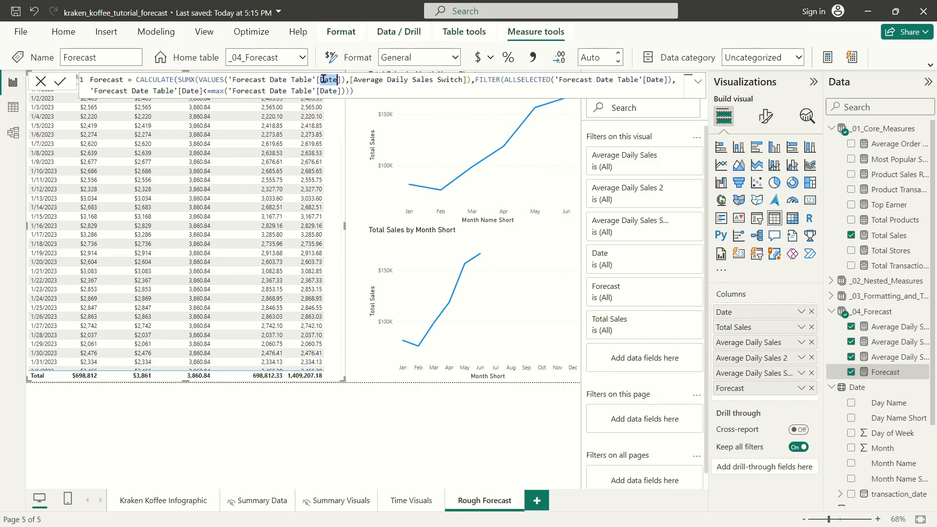
left_click(354, 79)
left_click(629, 81)
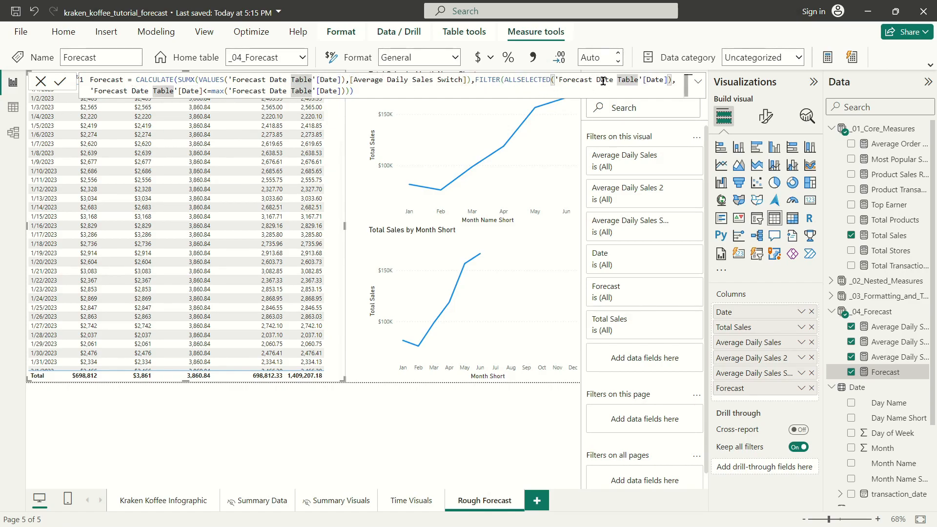
left_click(395, 79)
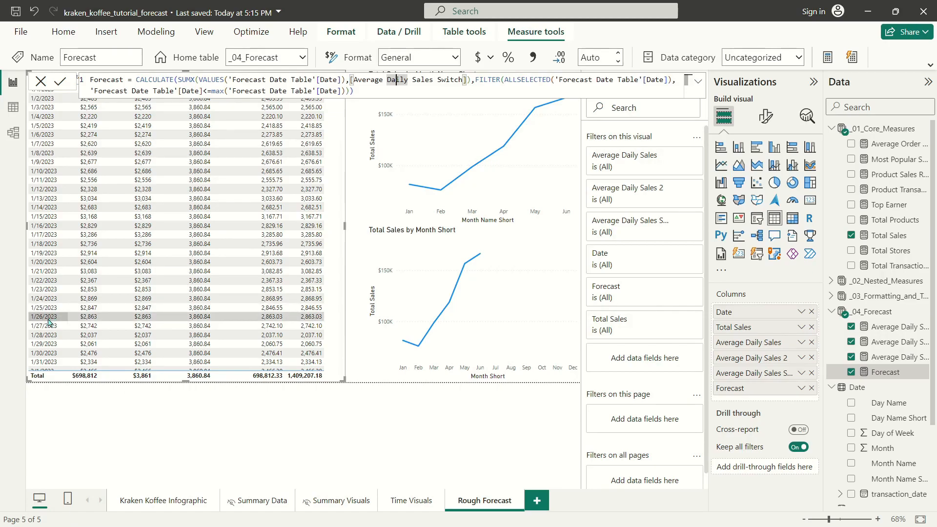
left_click(388, 91)
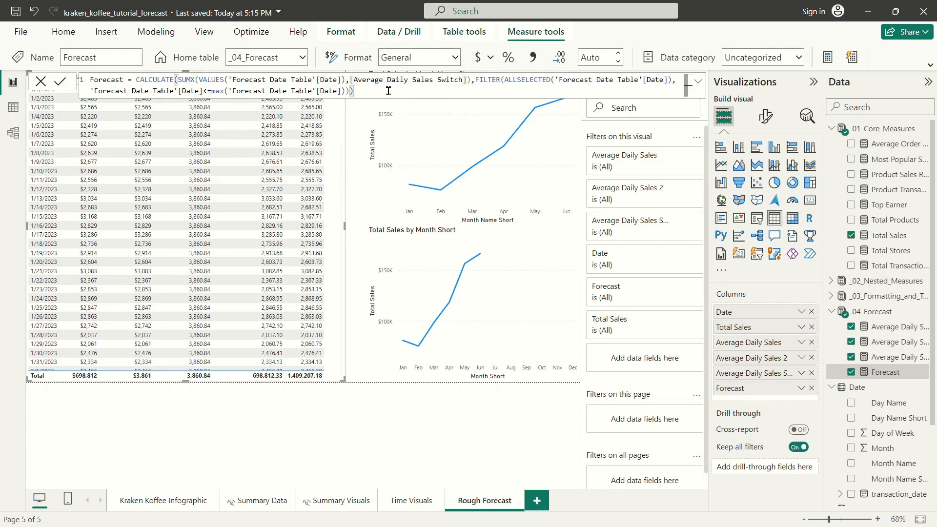
key("Return")
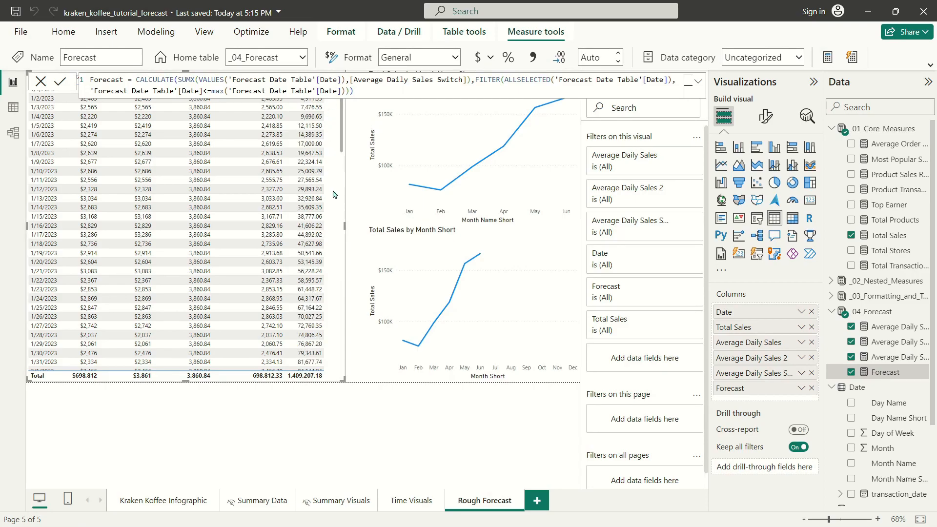
Check the cumulative Forecast values in the daily sales table around the change from actual June dates to July dates.
left_click(351, 138)
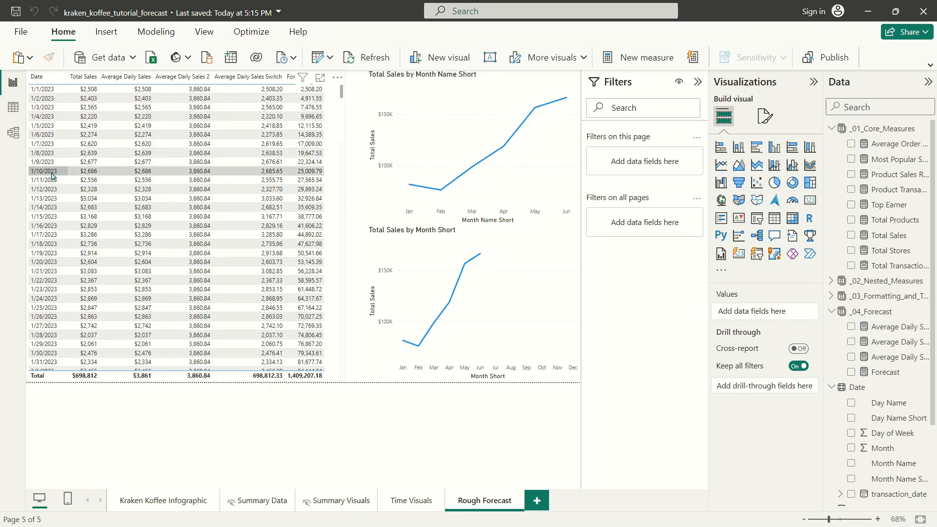
scroll(313, 202, "down", 20)
scroll(314, 203, "down", 8)
scroll(309, 210, "up", 8)
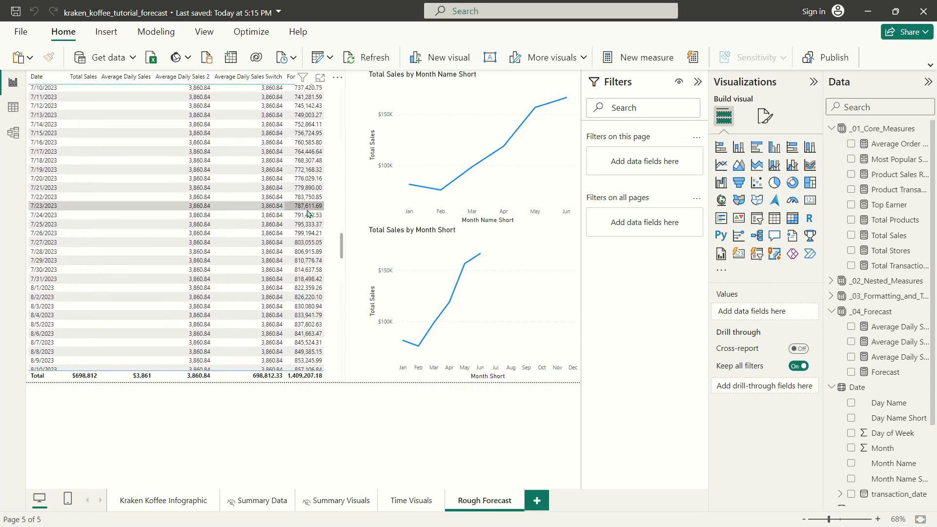
scroll(307, 192, "down", 3)
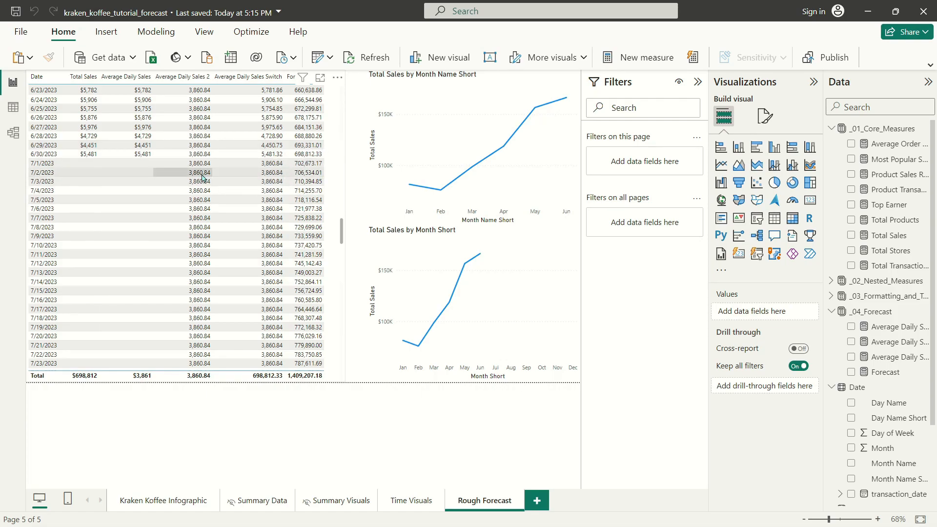
Replace Total Sales with the Forecast measure on the Y-axis of the Total Sales by Month Short line chart.
left_click(413, 237)
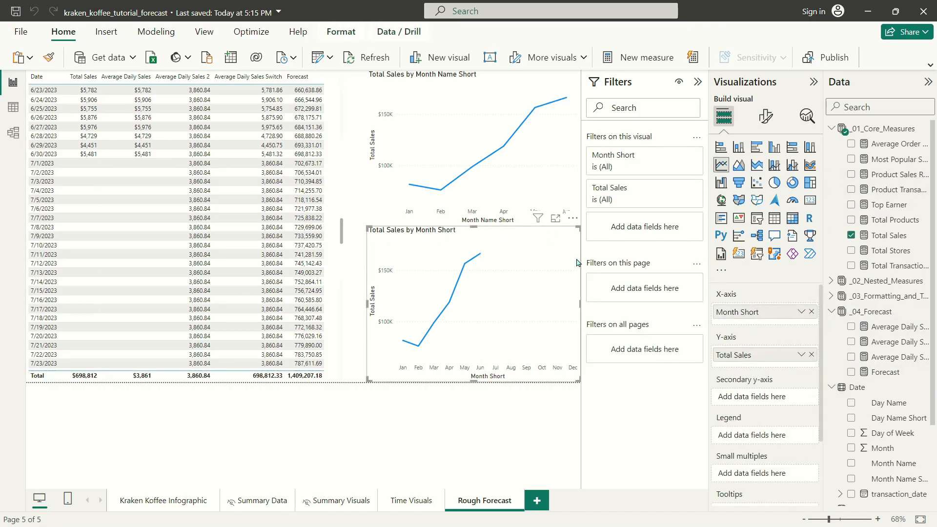
left_click_drag(885, 372, 812, 364)
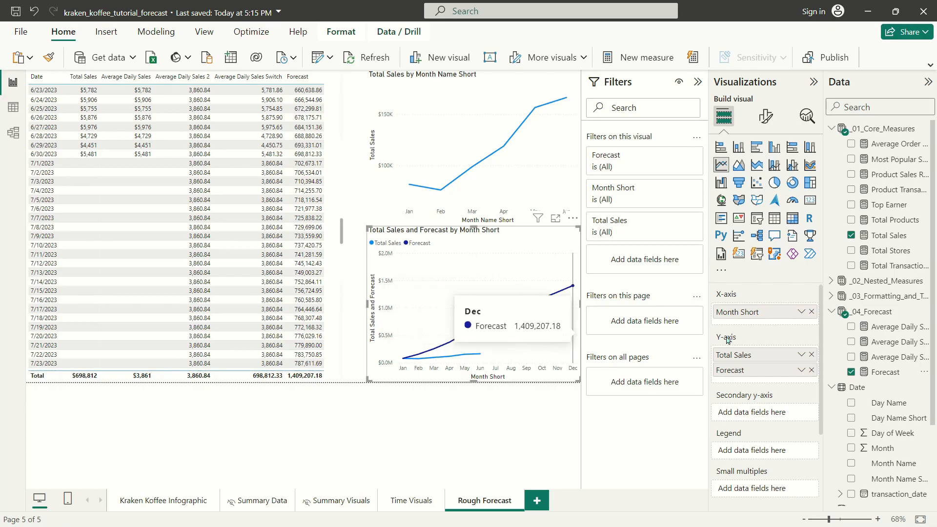
left_click(812, 356)
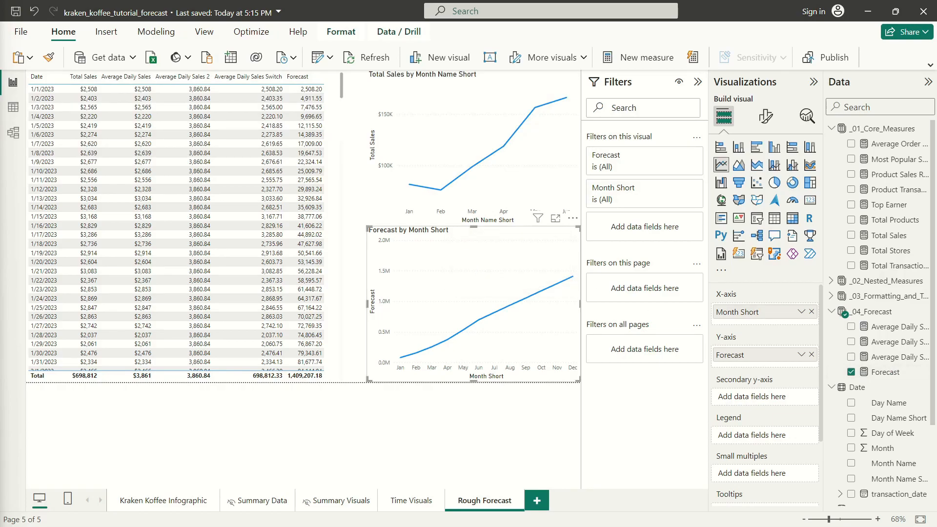
Create a measure Forecast Marker in the _04_Forecast table, beginning its formula with SWITCH(TRUE(), and a new line.
right_click(885, 379)
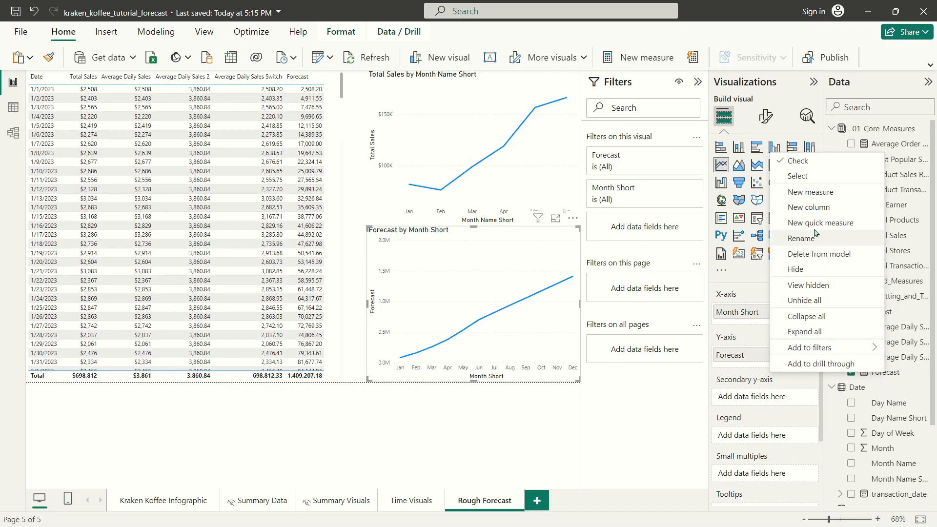
left_click(810, 193)
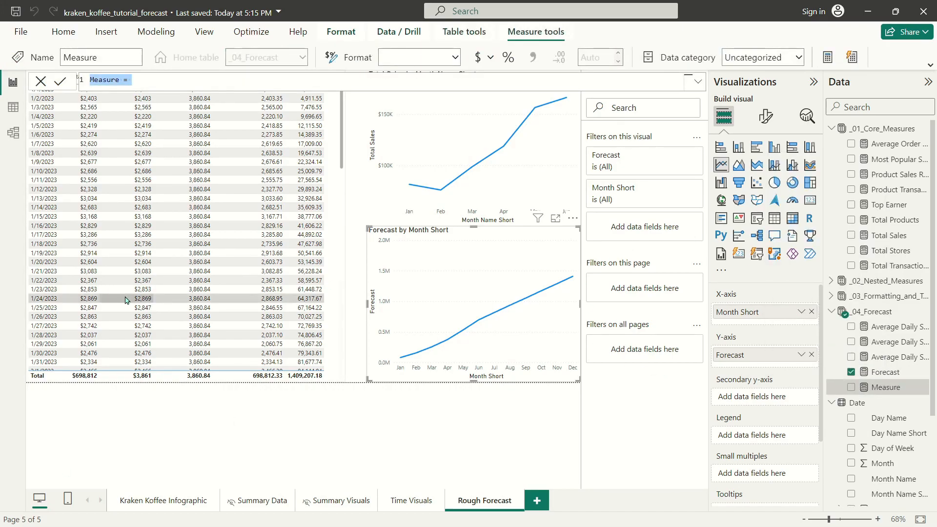
type("Forecast Marker")
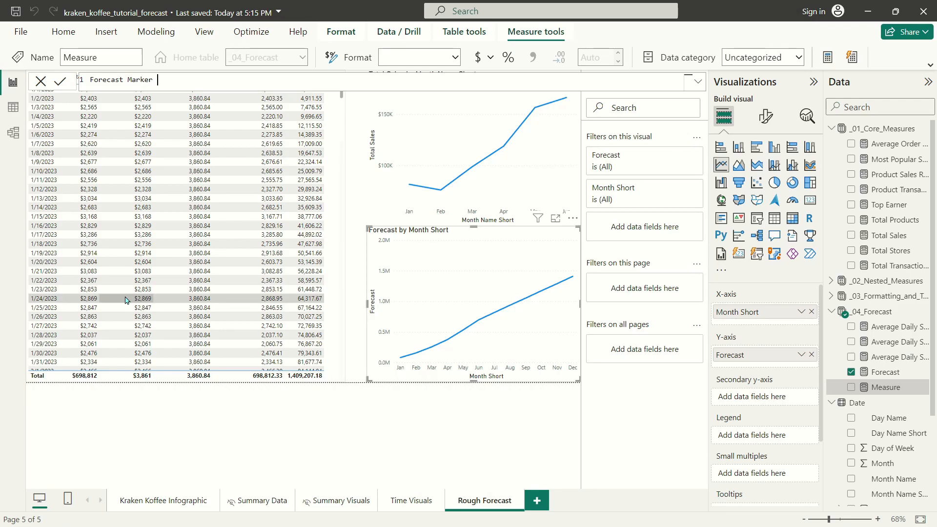
type("SWITCH(TRUE(),")
key("shift+Return")
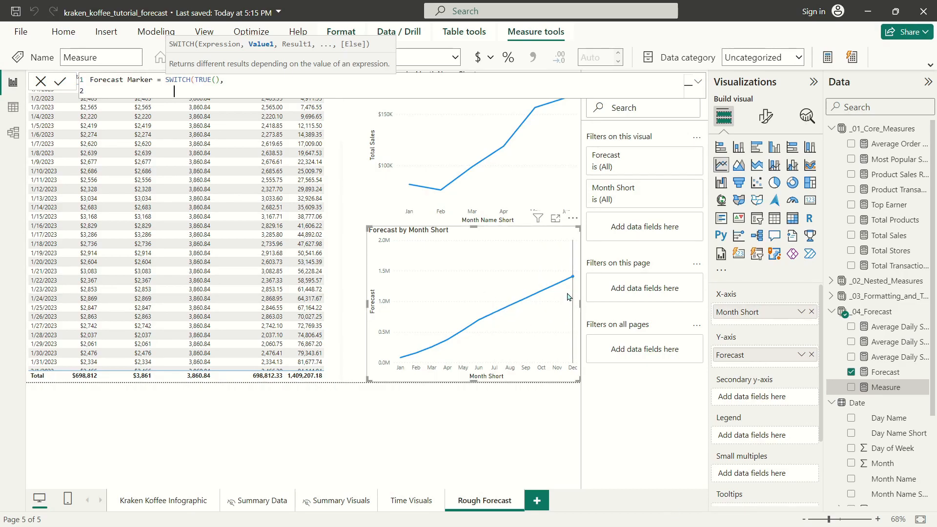
mouse_move(567, 297)
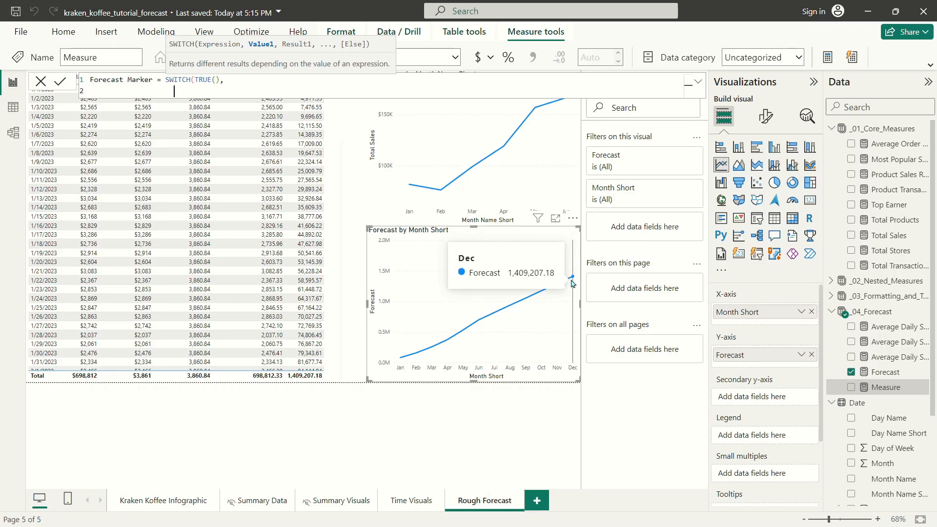
key("Return")
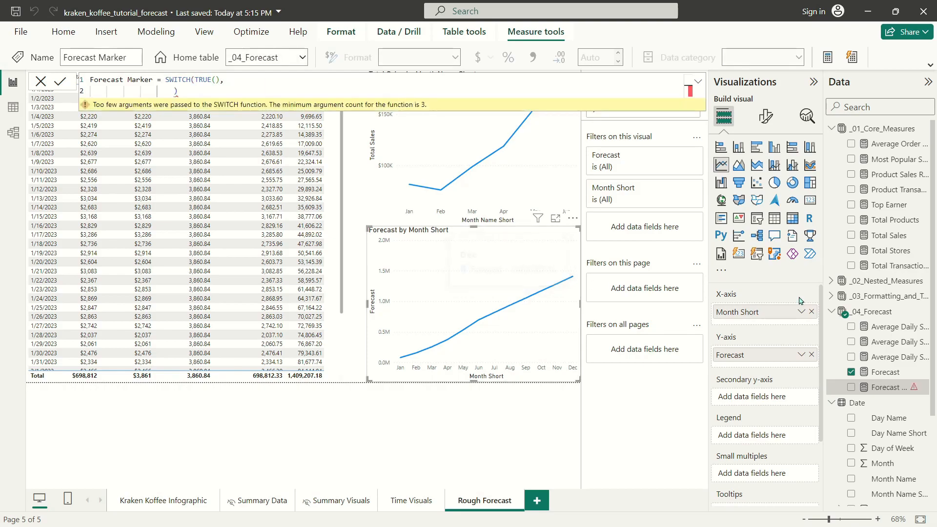
left_click(186, 88)
key("BackSpace")
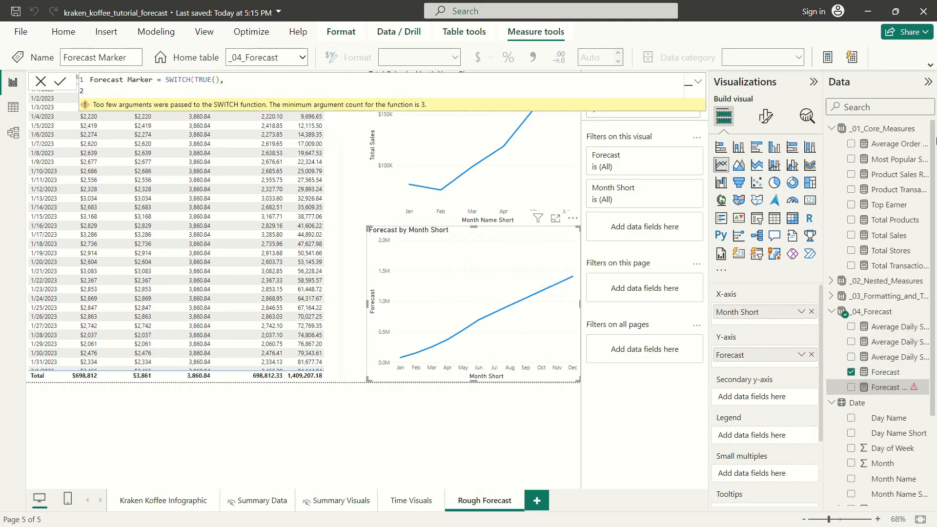
Enter the Forecast Marker's SWITCH condition as MAX('Forecast Date Table'[Month Num])=12.
type("M")
key("Tab")
type("()")
key("BackSpace")
key("BackSpace")
type("(")
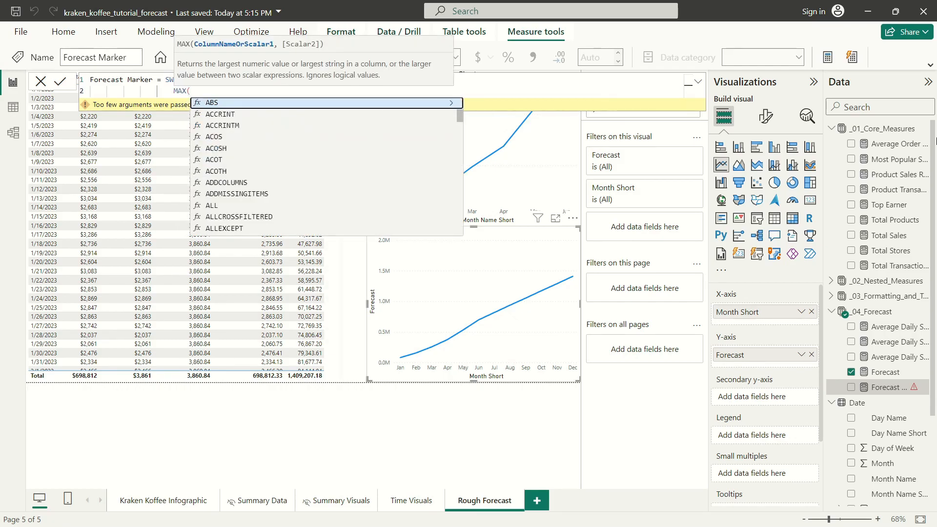
type("Month")
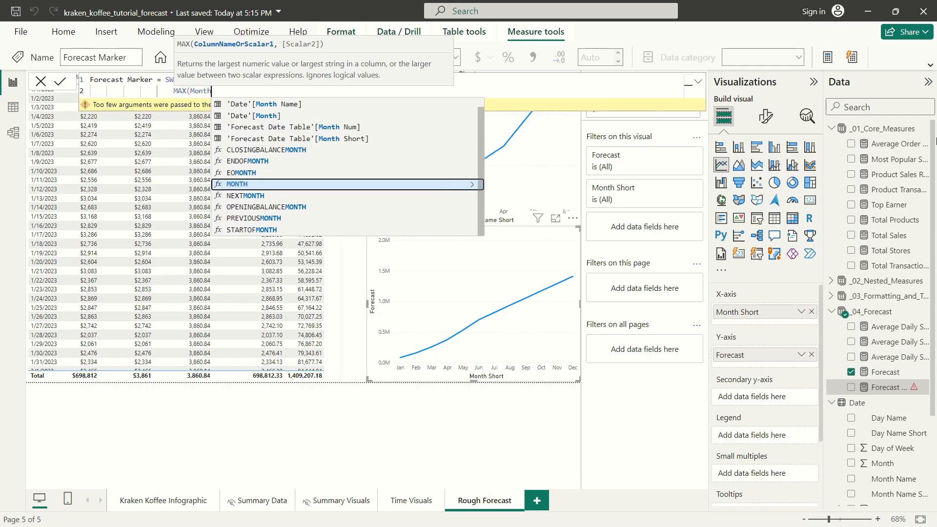
key("Up")
key("Up")
key("Up")
key("Up")
key("Tab")
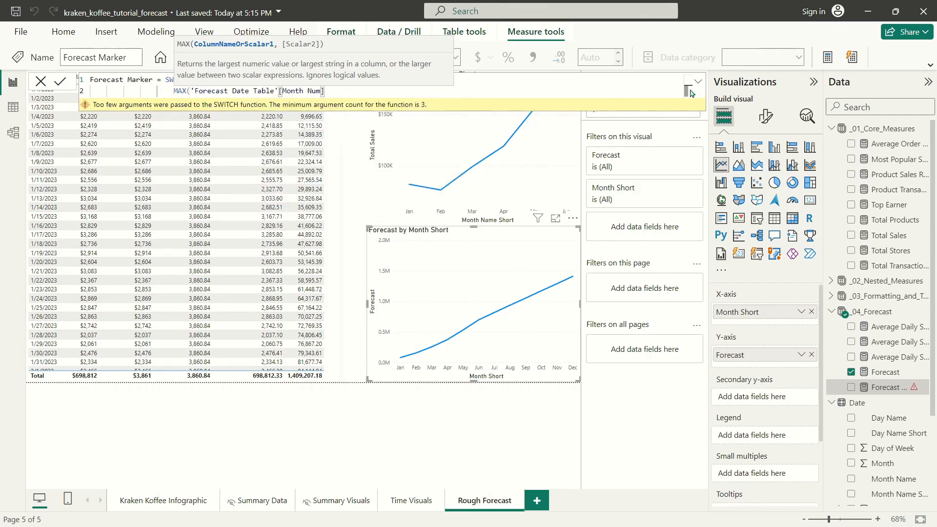
type(")\\")
key("BackSpace")
type("=")
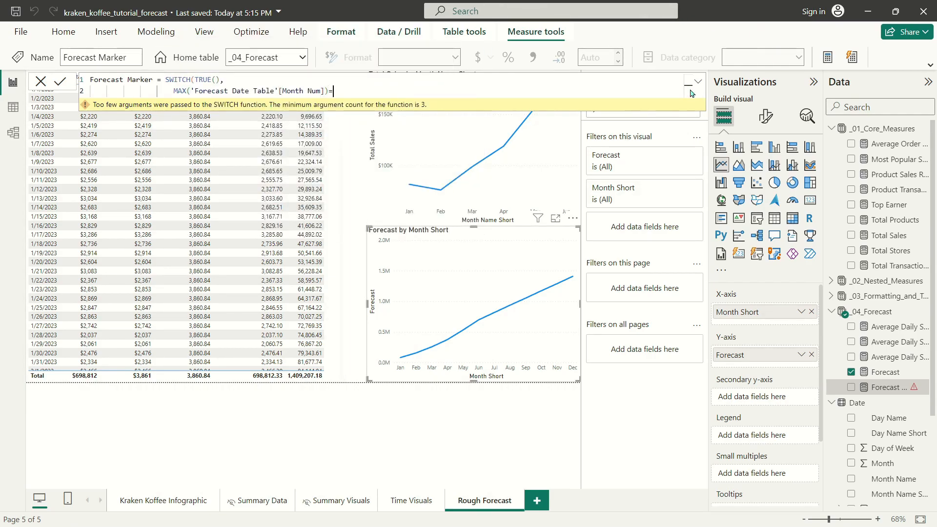
type("12,F")
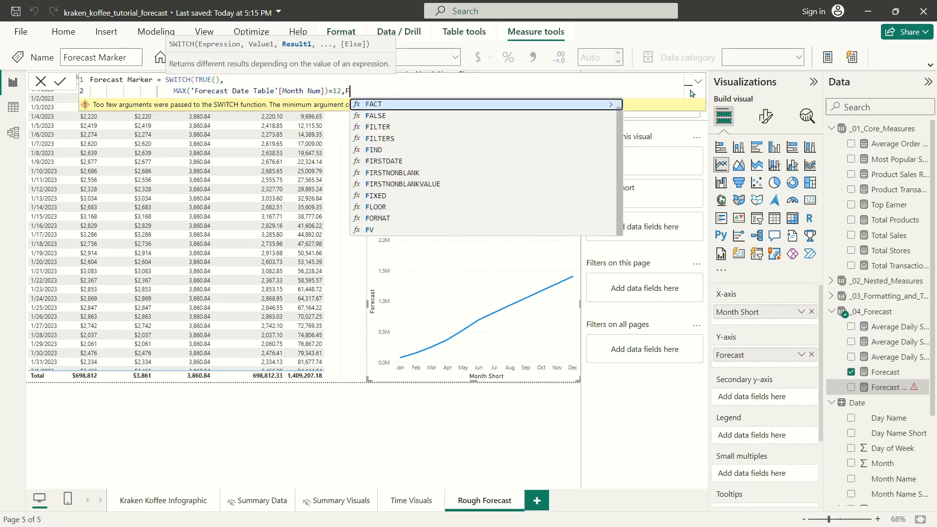
Return [Forecast] without its table prefix for that condition, otherwise BLANK(), and commit the Forecast Marker measure.
type("orec")
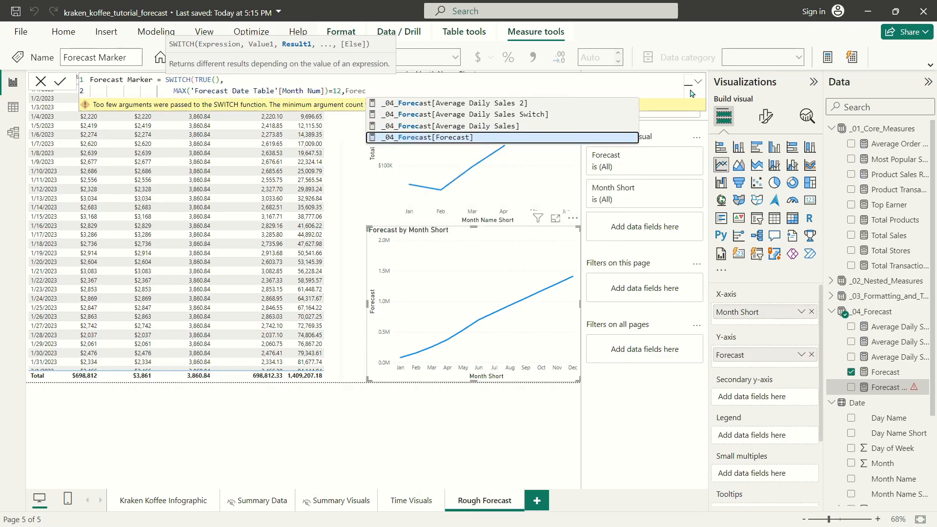
key("Tab")
type(",")
key("shift+Return")
type("BLAN")
key("Tab")
type("))")
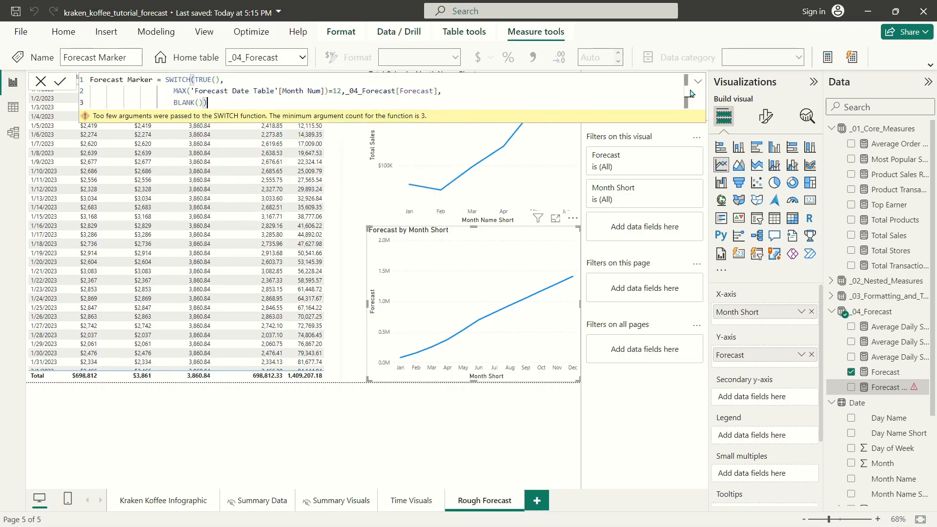
double_click(387, 90)
key("BackSpace")
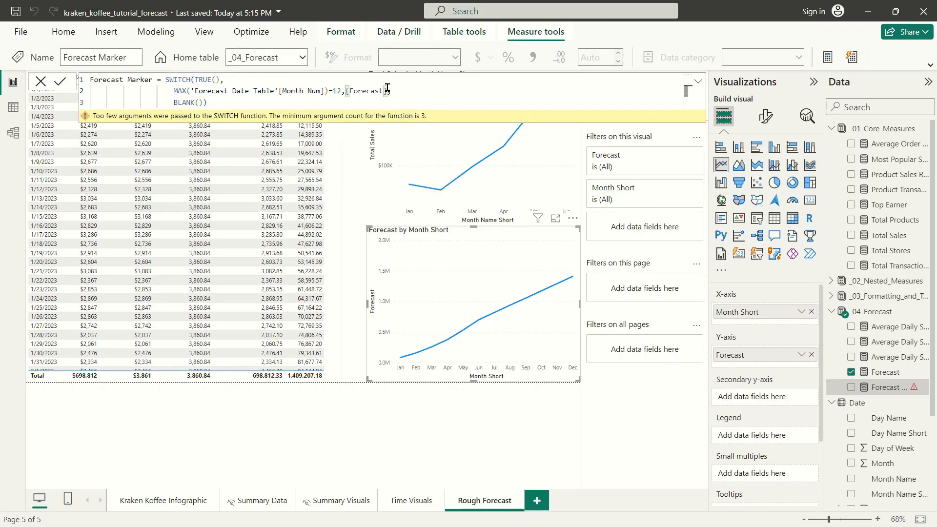
key("Return")
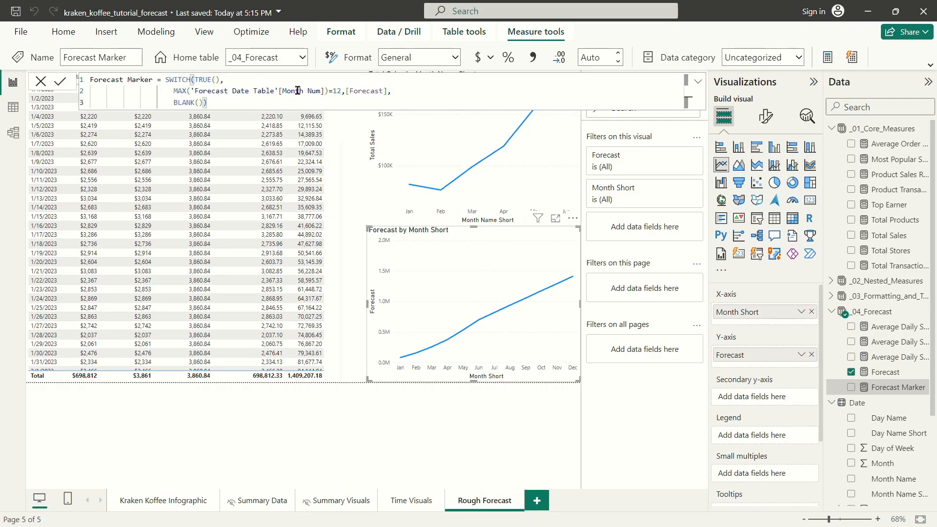
Add the Forecast Marker measure to the Y-axis of the Forecast by Month Short line chart and inspect its December point.
mouse_move(399, 362)
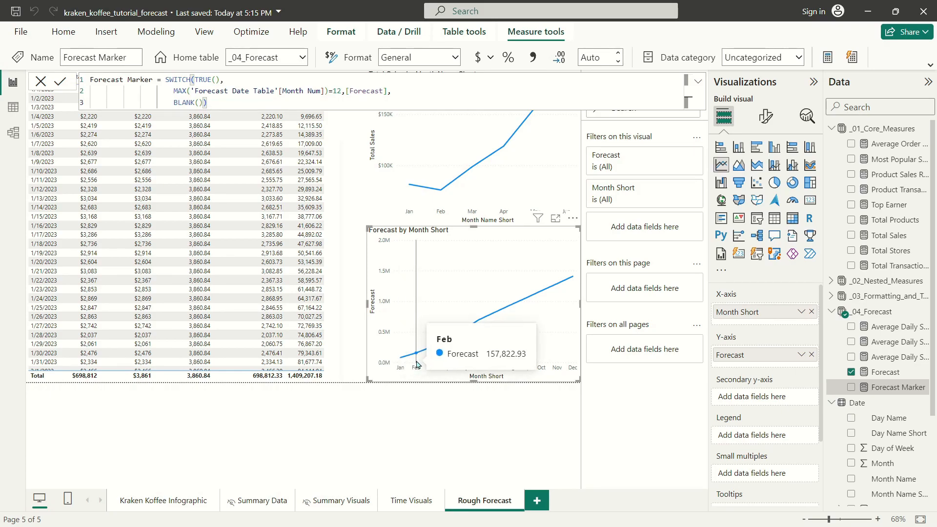
mouse_move(543, 316)
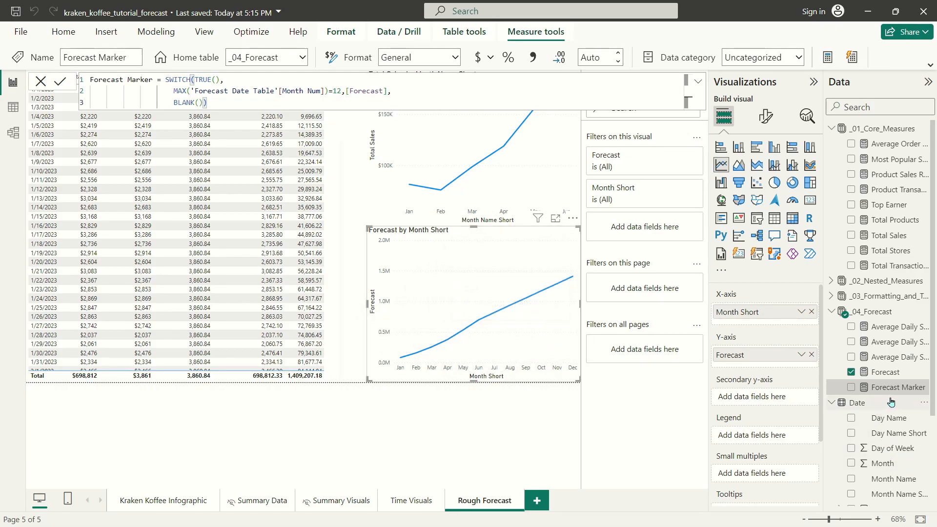
mouse_move(888, 392)
left_mouse_down()
mouse_move(780, 376)
mouse_move(771, 363)
left_mouse_up()
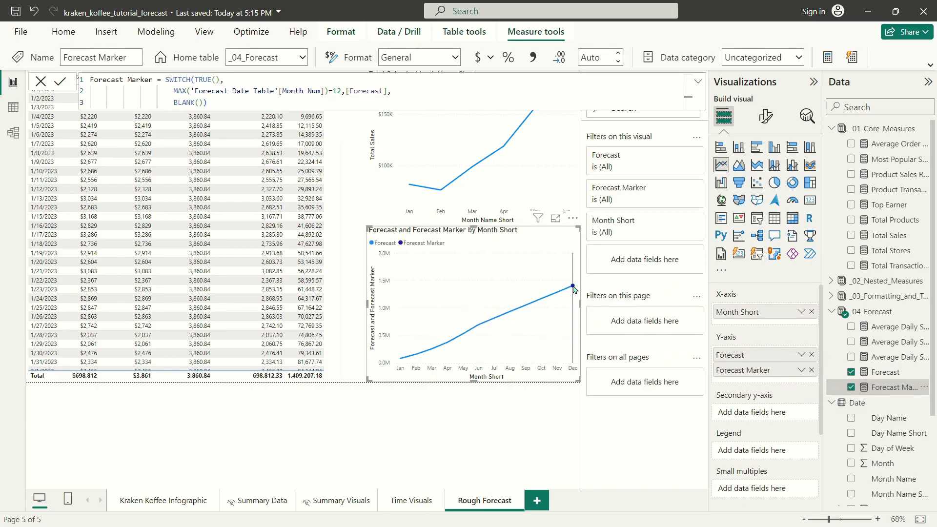
mouse_move(574, 289)
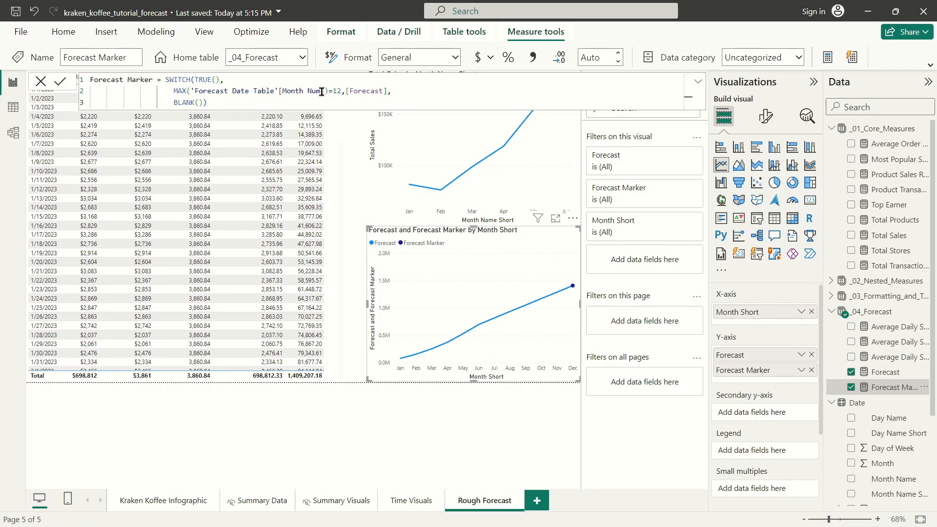
Review the month number condition, the [Forecast] result and the BLANK() fallback in the Forecast Marker formula.
left_click_drag(322, 91, 269, 91)
left_click(338, 90)
left_click(384, 90)
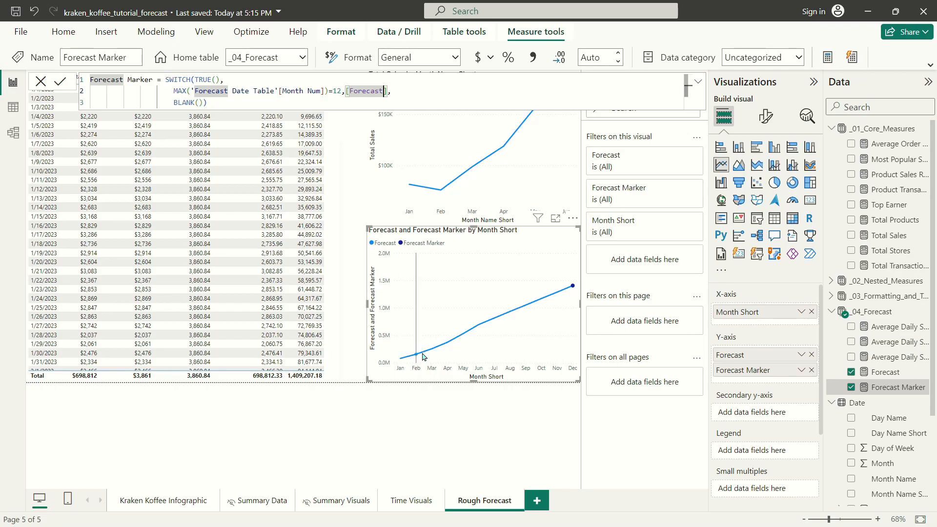
left_click_drag(174, 102, 239, 104)
left_click(239, 104)
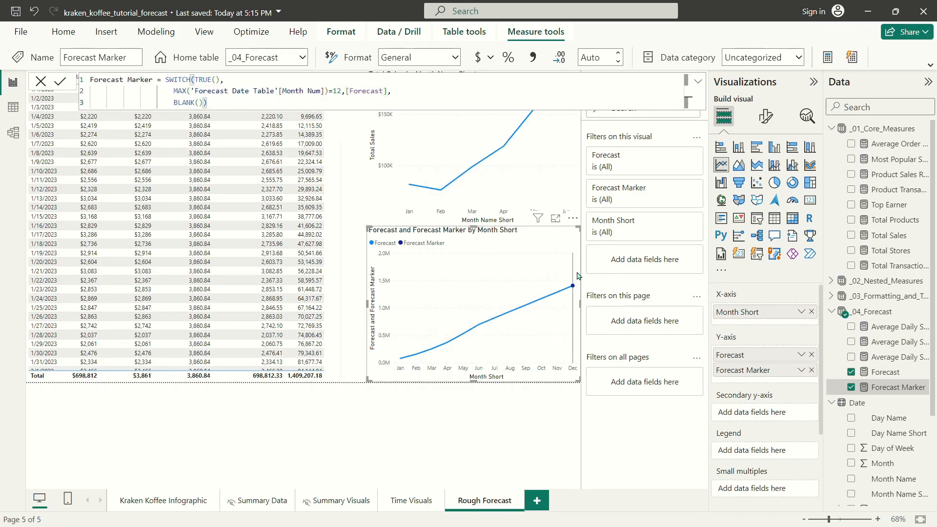
left_click(387, 92)
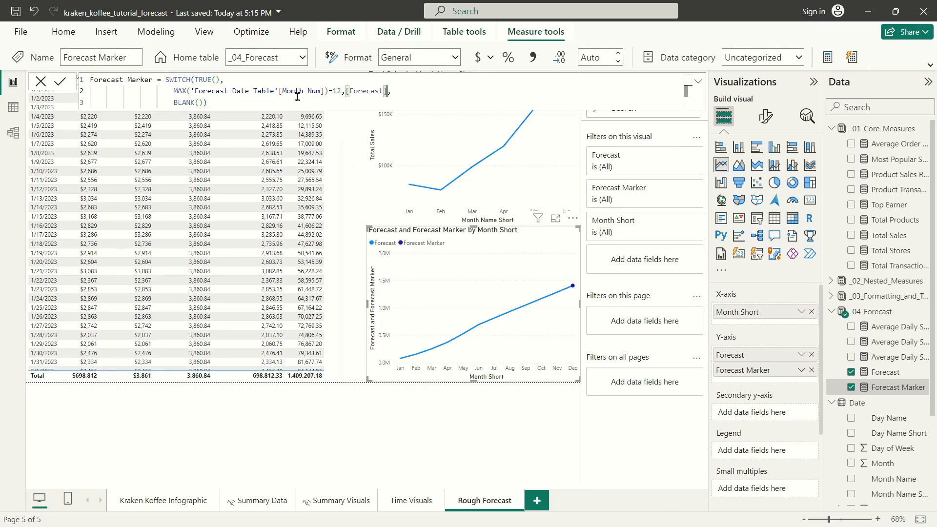
Change the Forecast Marker condition to a month number >=10 and commit the measure.
left_click(333, 91)
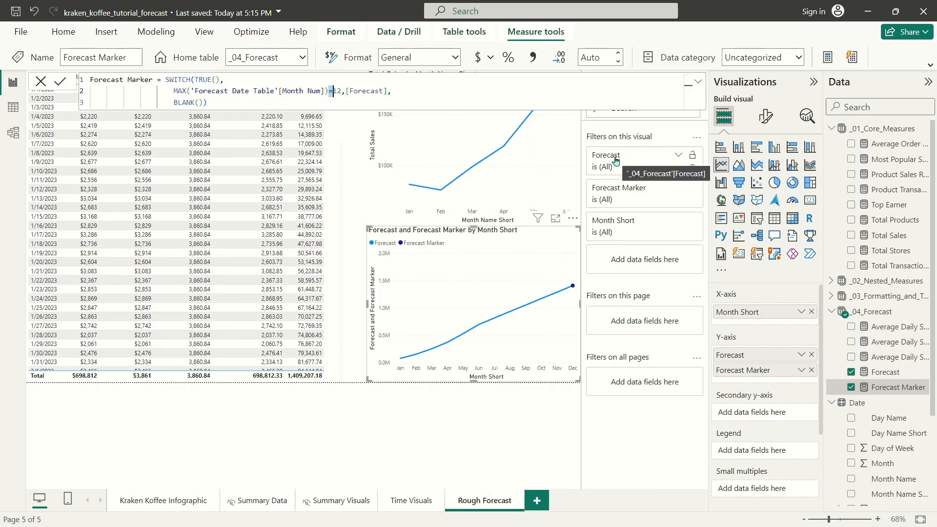
key("BackSpace")
type(">10")
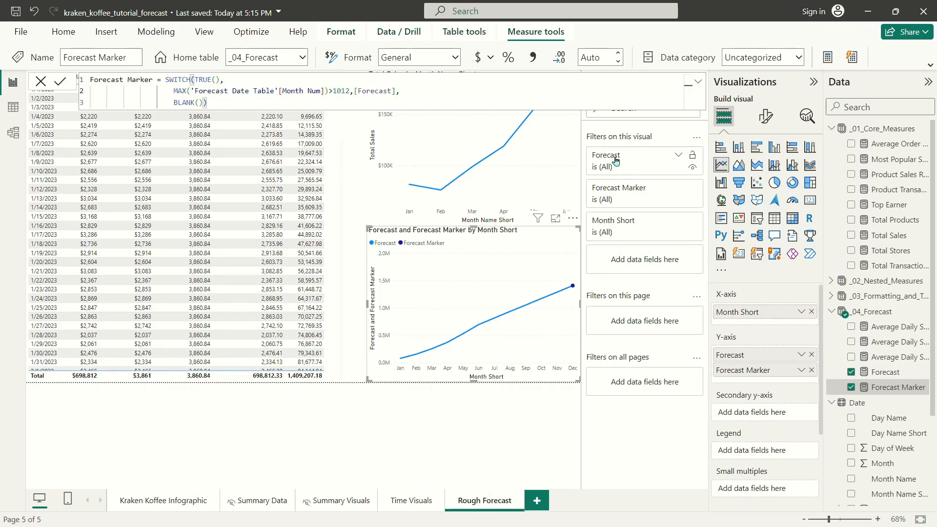
key("Delete")
key("Delete")
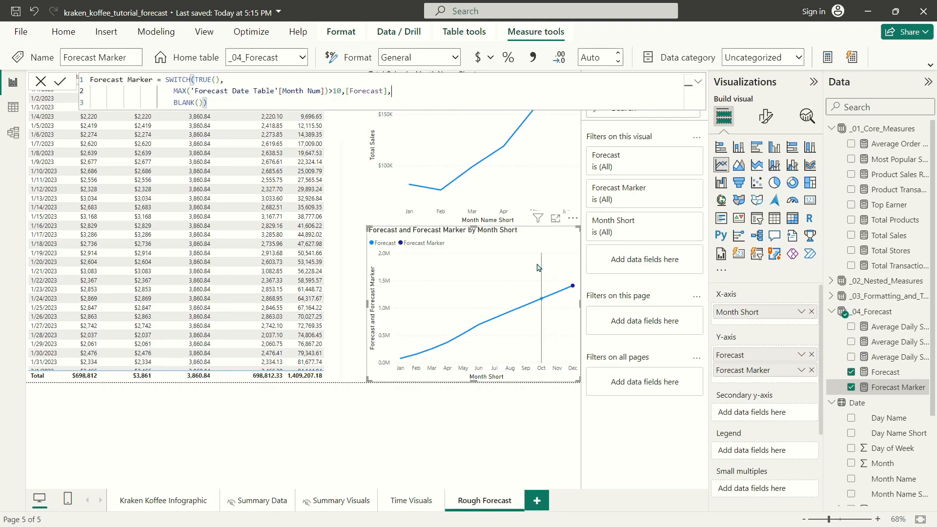
mouse_move(540, 307)
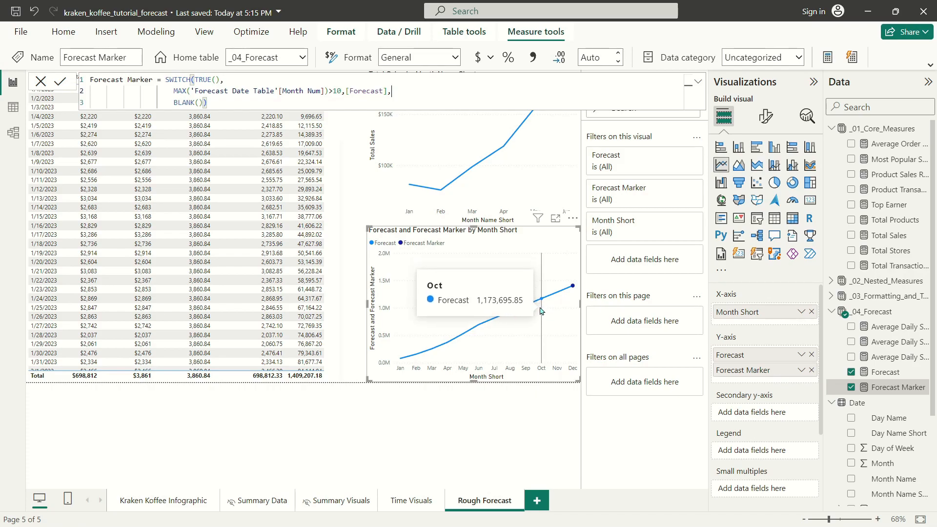
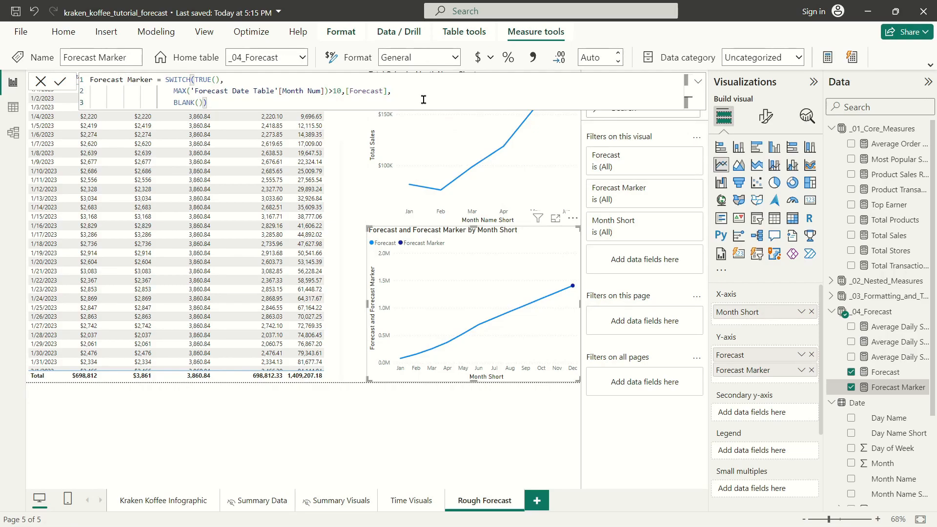
left_click(331, 87)
type("=")
key("Return")
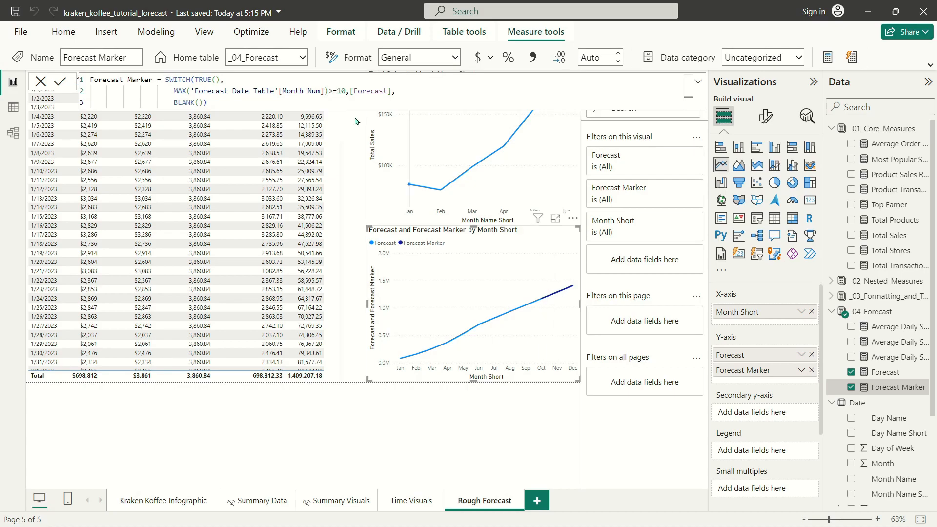
Change the month threshold in the Forecast Marker condition to 7 and commit the measure.
double_click(341, 90)
type("7")
key("Return")
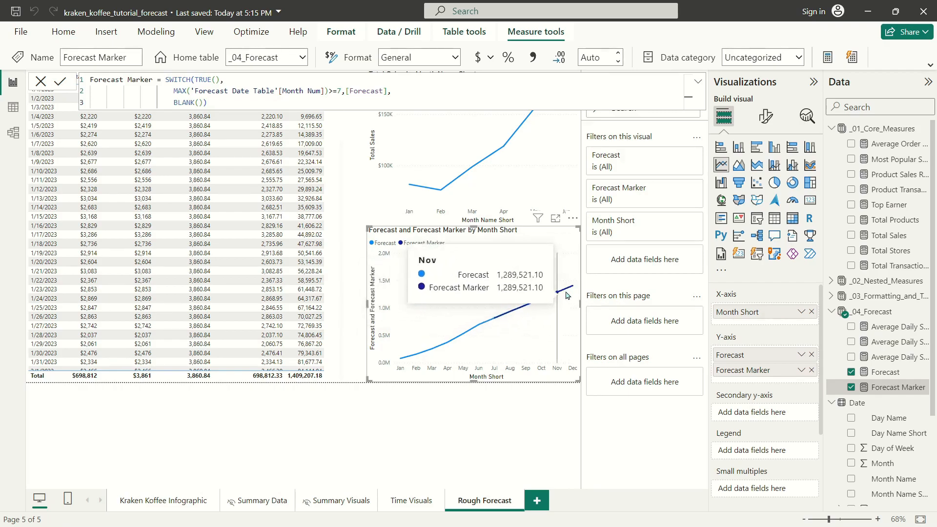
Set the Forecast Marker condition back to month number =12 and commit the measure.
left_click_drag(327, 90, 337, 90)
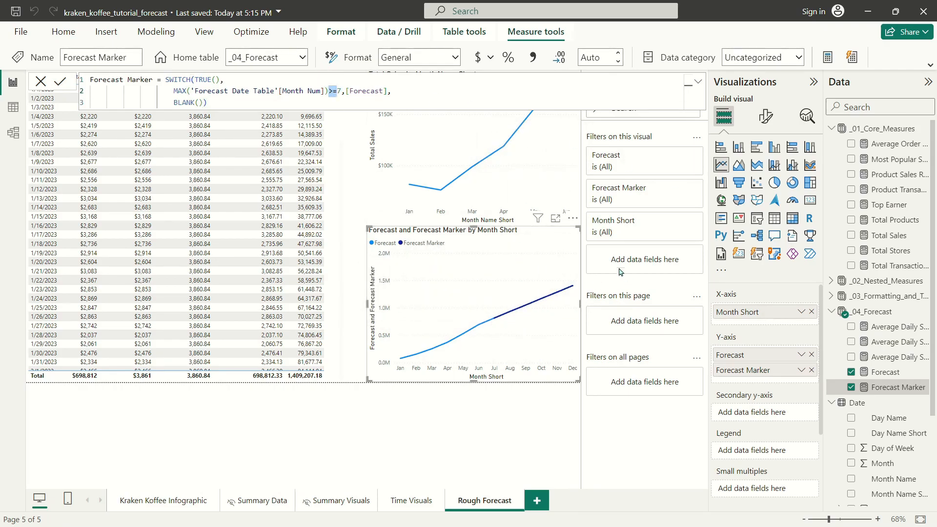
left_click(328, 91)
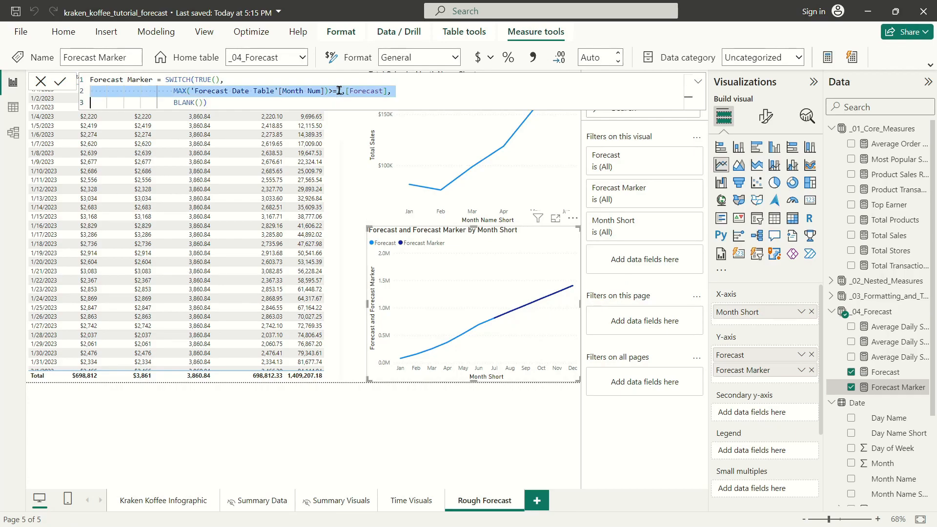
key("shift+Right")
key("shift+Right")
key("shift+Right")
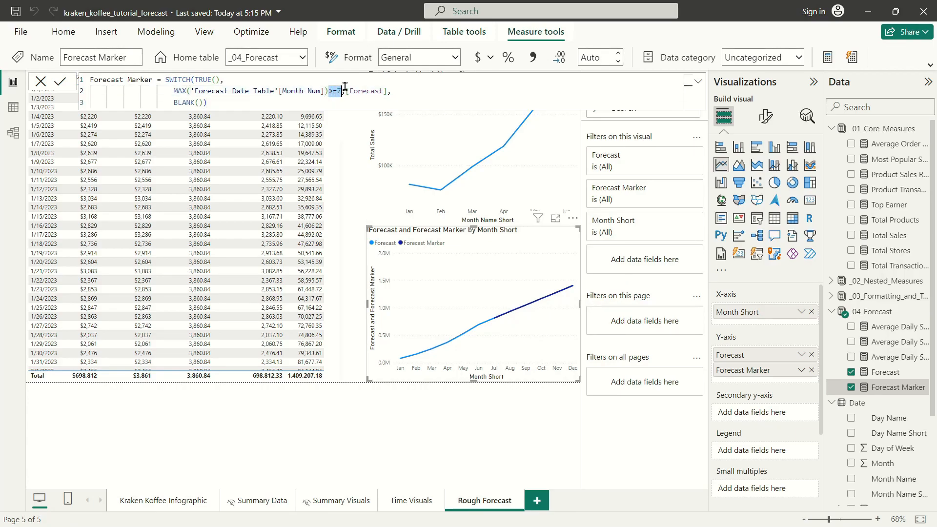
type("=12")
key("Return")
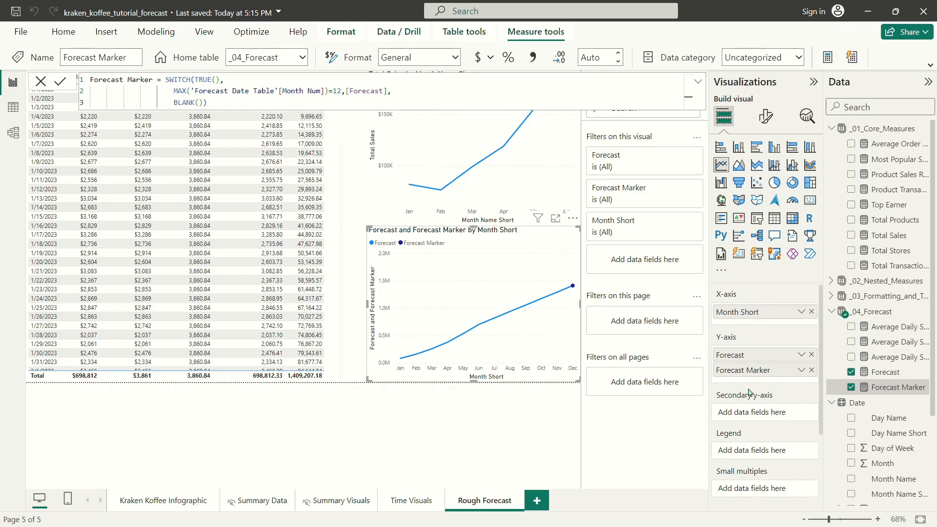
Create a measure Forecast Label in the _04_Forecast table, starting its formula with "2023 FY Forecast: " & FORMAT(.
right_click(883, 390)
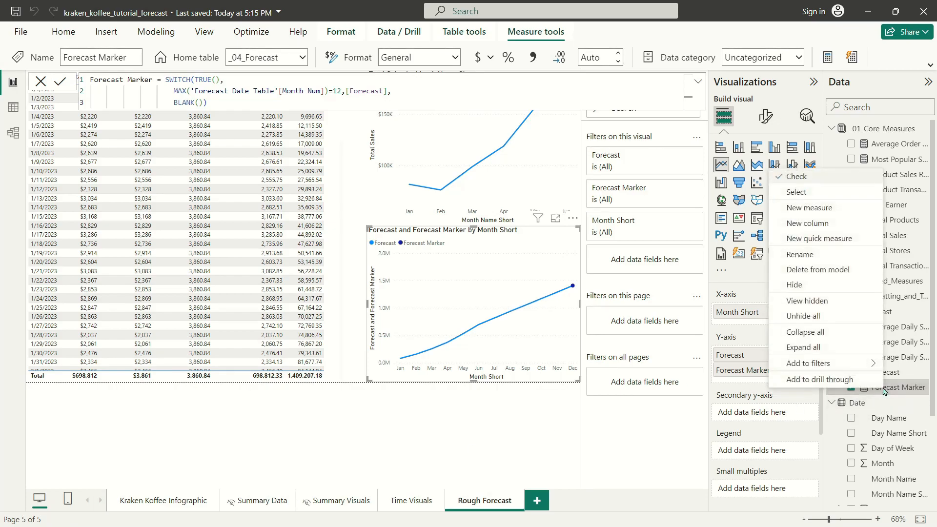
left_click(819, 208)
type("Forecast Label")
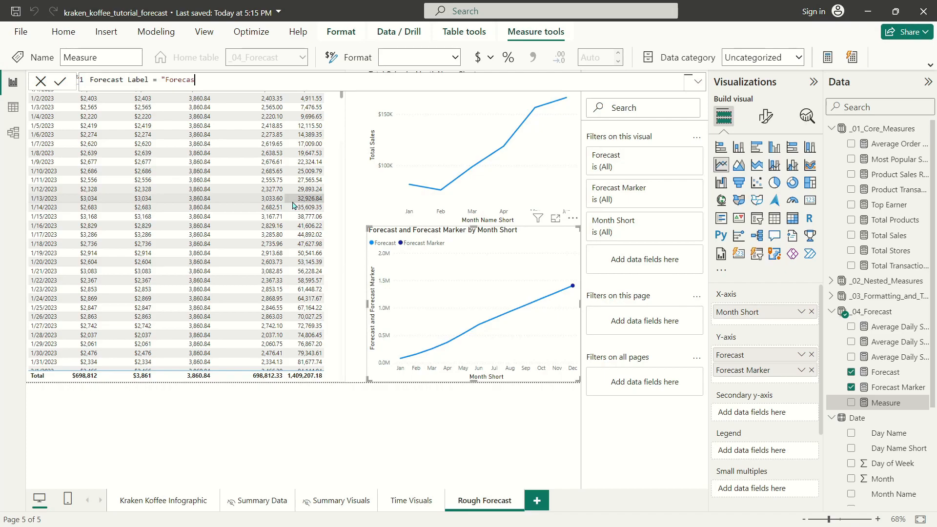
type("= \"Forecast;")
key("BackSpace")
key("BackSpace")
key("BackSpace")
key("BackSpace")
type("2023: \" & fo")
key("Tab")
Complete the FORMAT function with [Forecast], without its table prefix, and the format "$###,##0", and commit the Forecast Label measure.
type("fore")
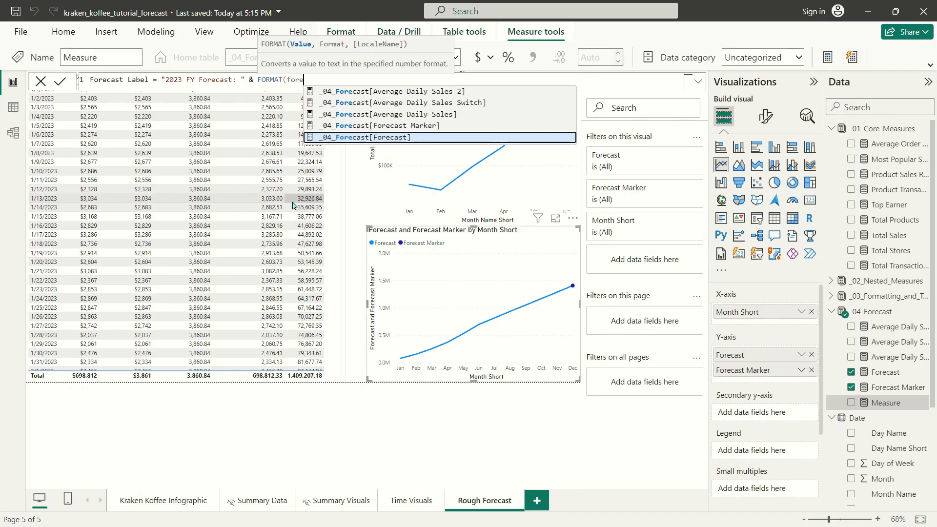
key("Tab")
double_click(320, 80)
key("BackSpace")
left_click(373, 78)
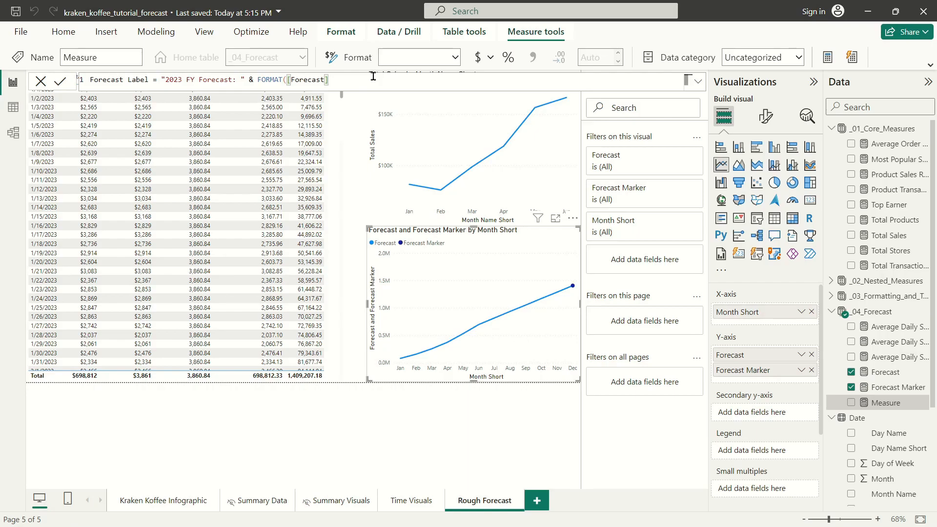
type(",\"#")
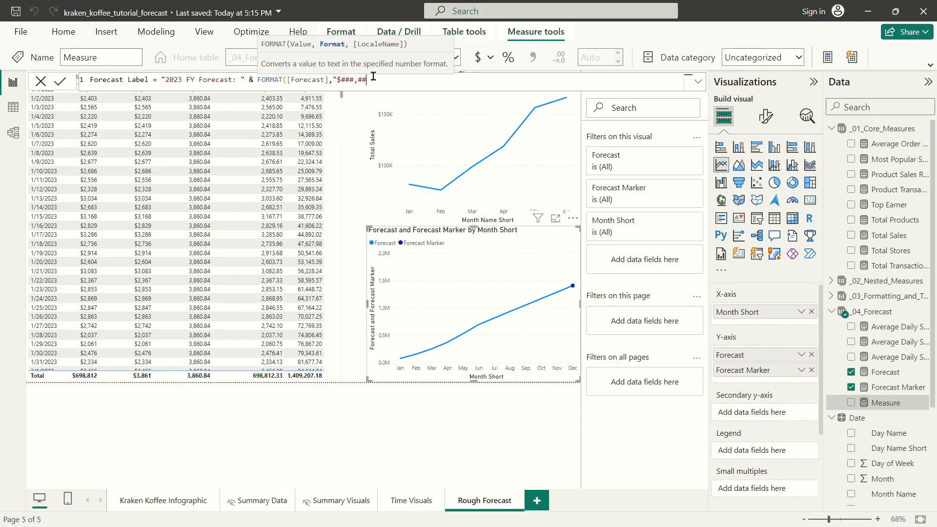
type("###,##0\")")
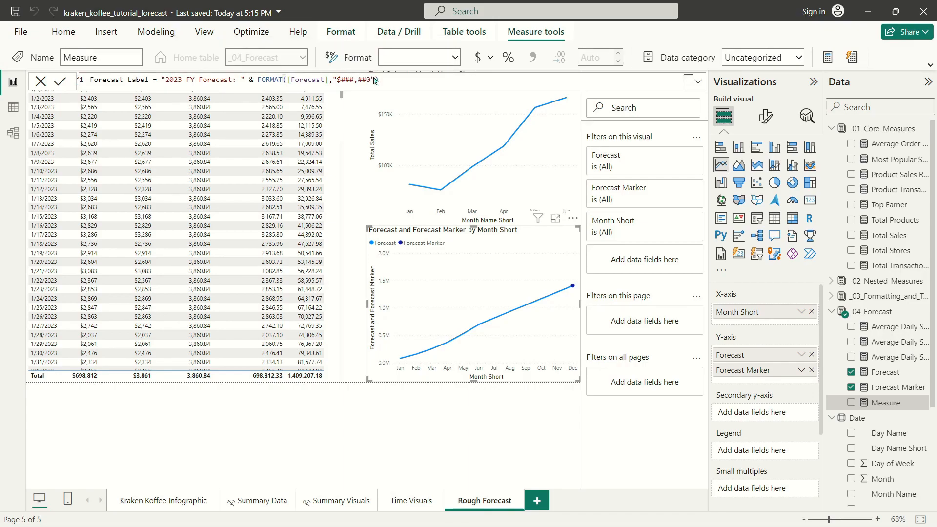
key("Return")
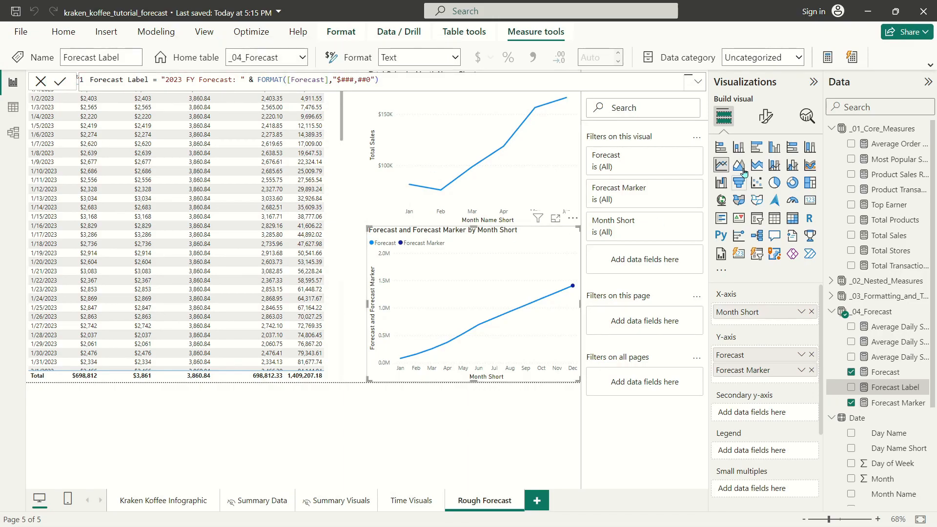
Turn on data labels for the Forecast and Forecast Marker by Month Short line chart.
left_click(765, 116)
left_click(807, 437)
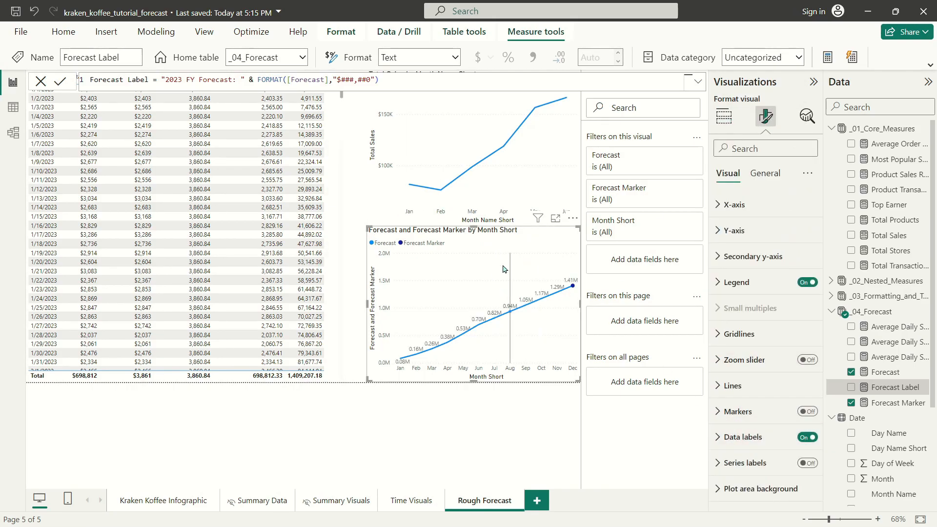
Turn off the data labels for the Forecast series only in the Forecast and Forecast Marker by Month Short chart.
left_click(722, 438)
scroll(764, 342, "down", 5)
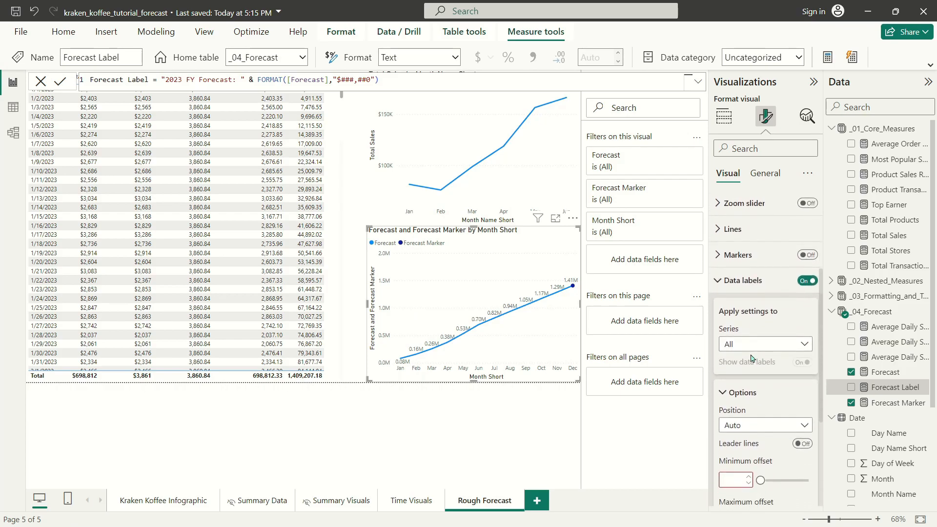
scroll(747, 293, "up", 3)
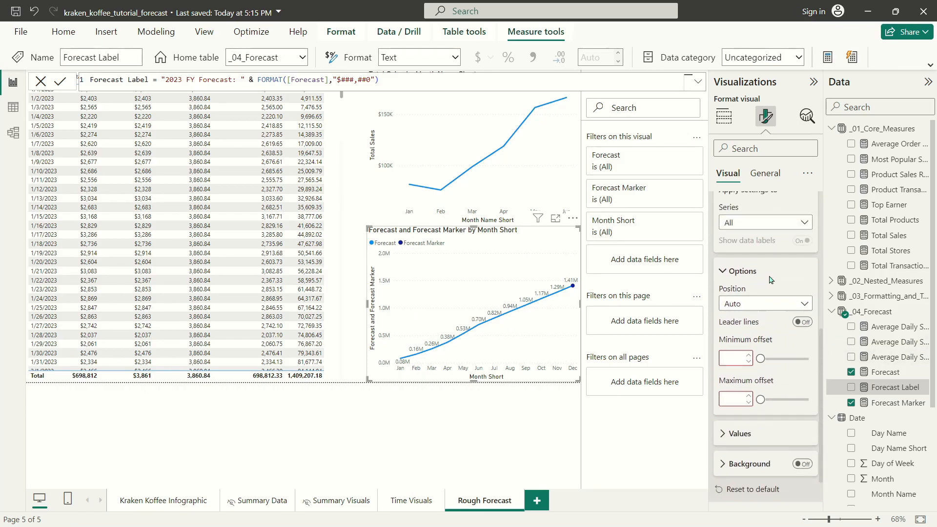
left_click(752, 343)
left_click(745, 373)
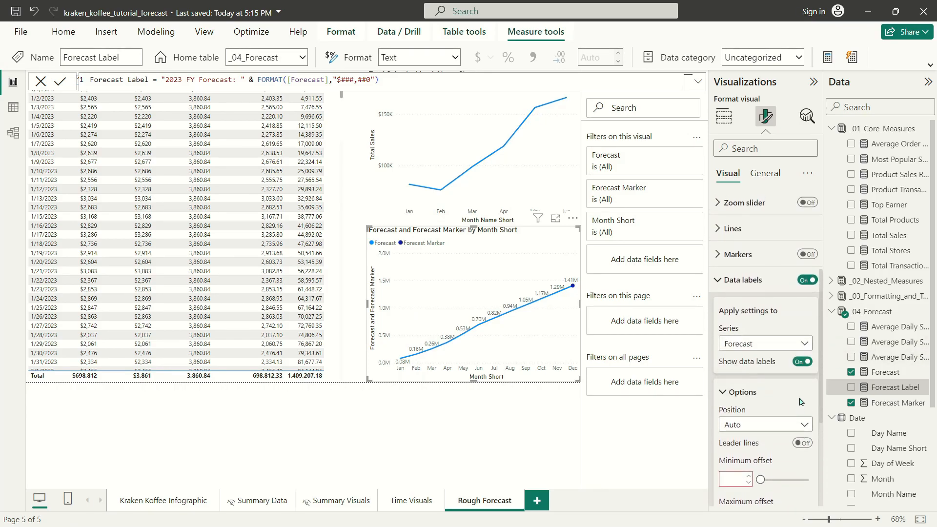
left_click(805, 362)
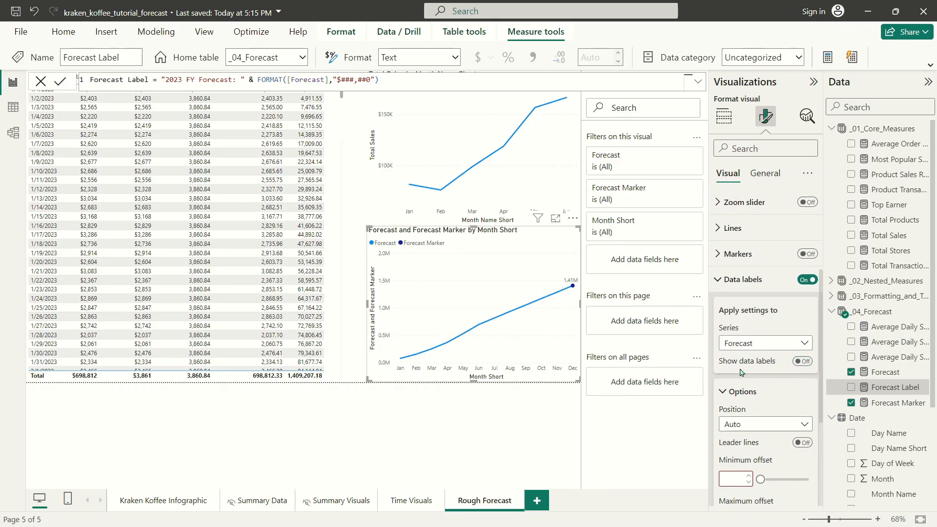
Select the Forecast Marker series in the data label settings and set its label values to DIN, size 12.
left_click(777, 348)
left_click(765, 389)
scroll(768, 371, "down", 3)
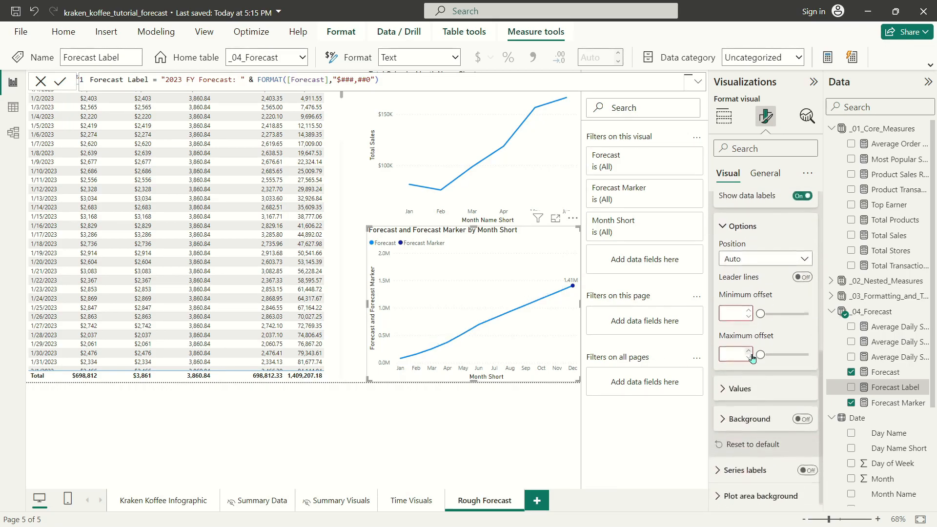
left_click(732, 386)
left_click(767, 418)
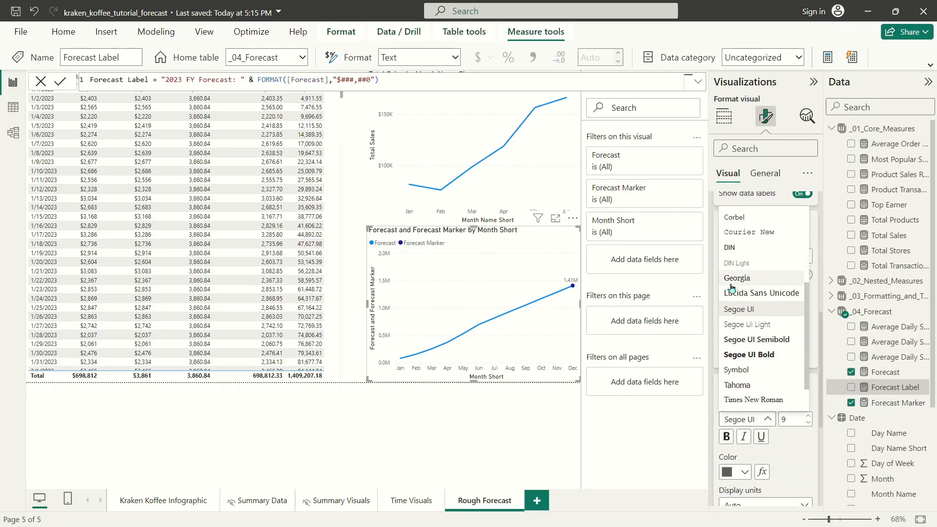
left_click(734, 245)
left_click(809, 415)
left_click(809, 415)
left_click(808, 415)
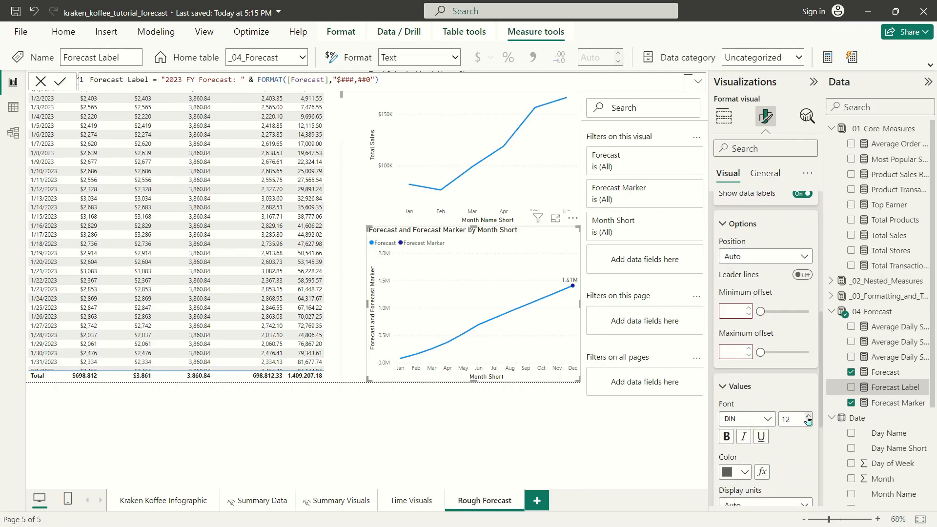
Enable a custom label for the Forecast Marker series and use the Forecast Label measure as its field.
scroll(782, 385, "down", 4)
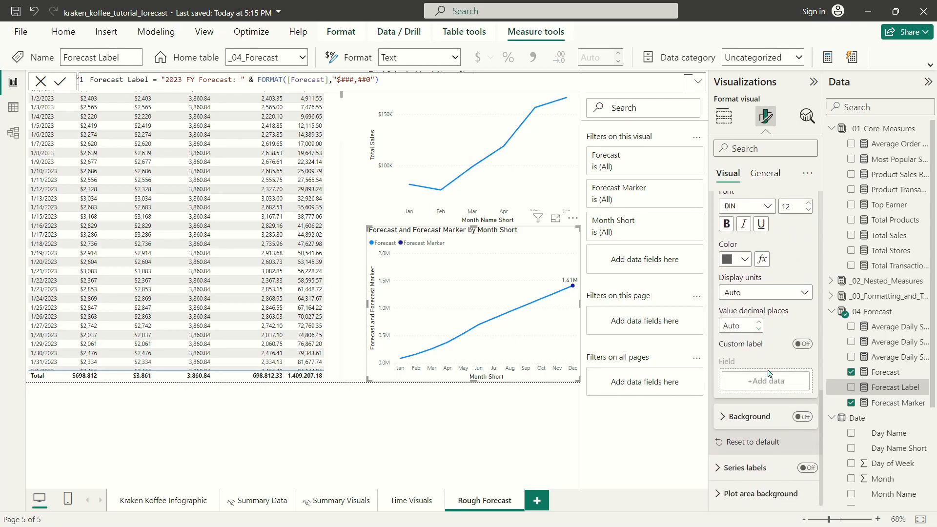
left_click(801, 344)
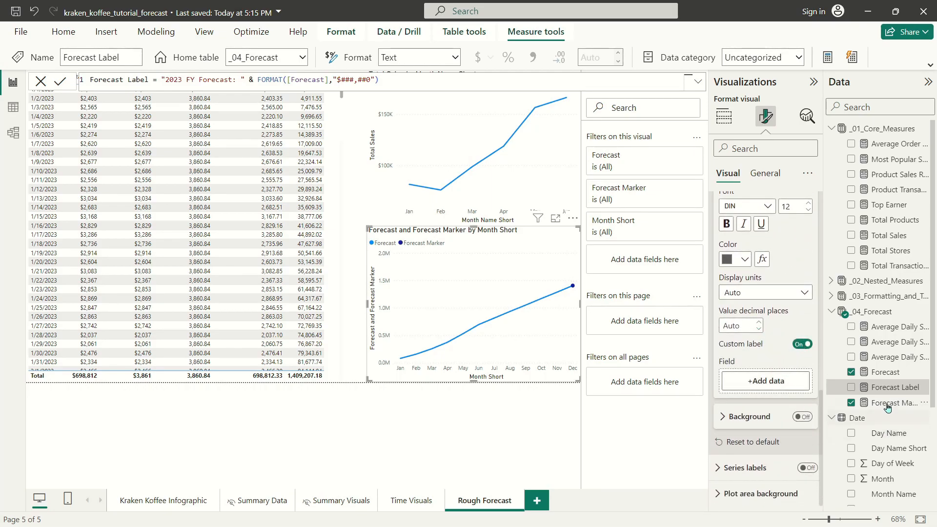
left_click_drag(892, 390, 770, 382)
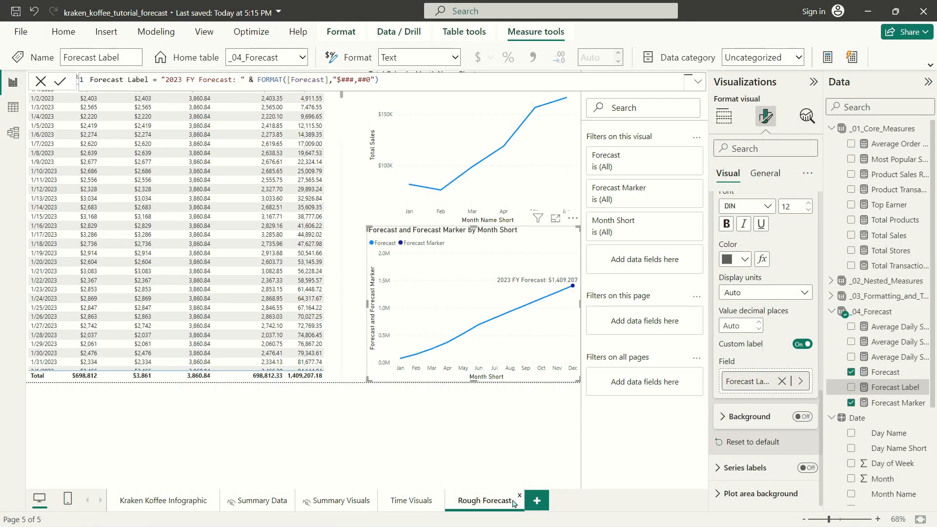
Hide the Rough Forecast page and add a new report page named Forecast Visuals.
right_click(512, 502)
left_click(536, 500)
left_click(537, 500)
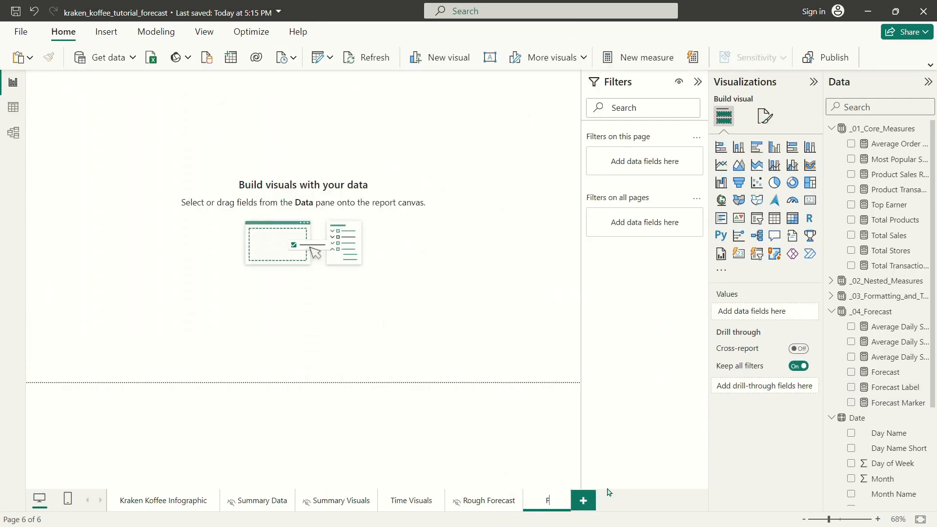
type("Forecast Visuals")
key("Return")
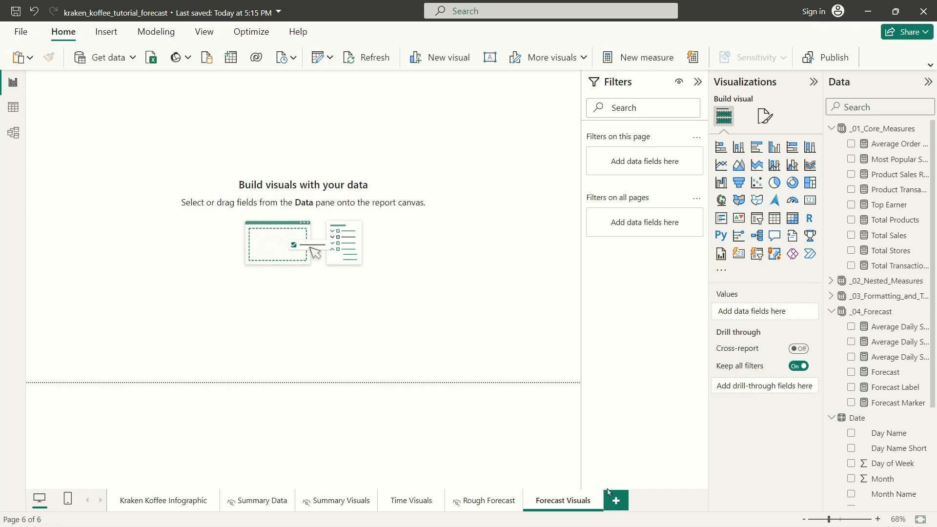
Copy the Forecast and Forecast Marker by Month Short chart from Rough Forecast onto the Forecast Visuals page and shrink it slightly.
left_click(493, 507)
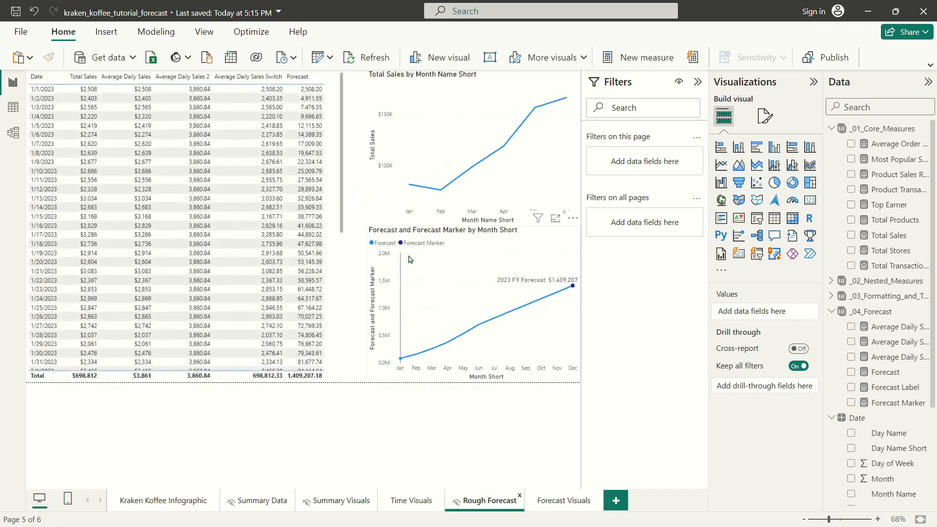
left_click(464, 232)
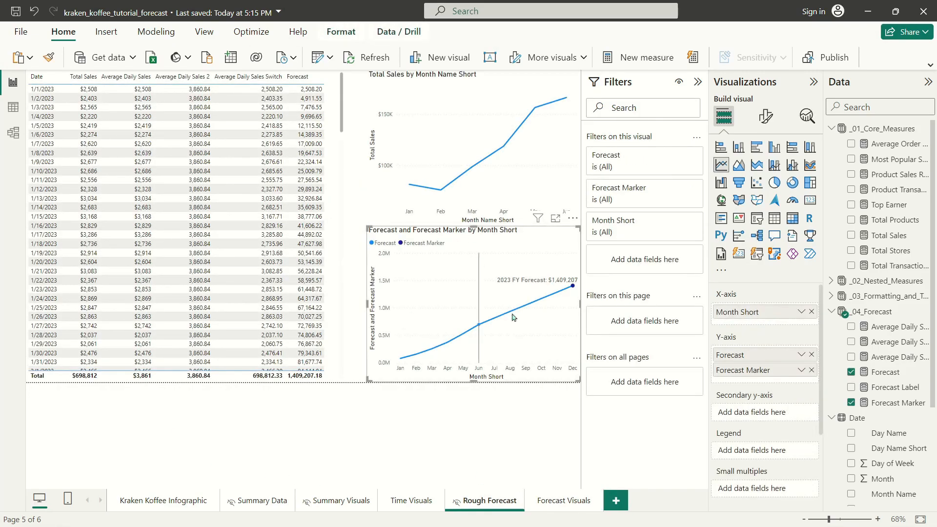
left_click(570, 499)
key("ctrl+v")
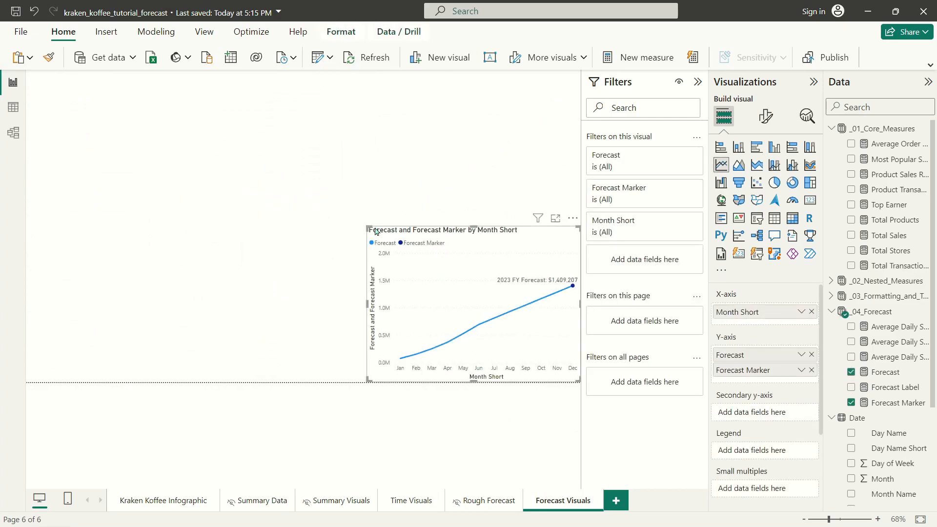
left_click_drag(367, 227, 369, 233)
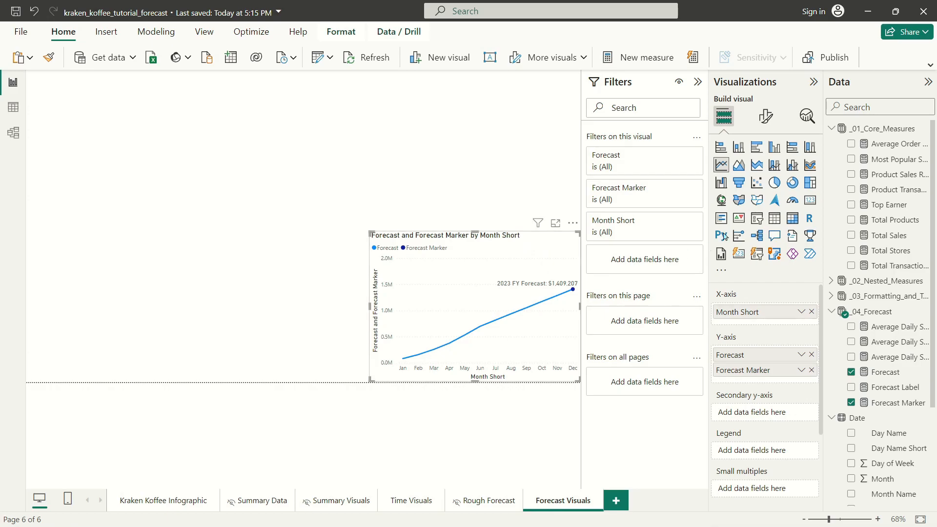
Turn off the legend and the X-axis title of the pasted forecast chart.
left_click(766, 115)
left_click(807, 282)
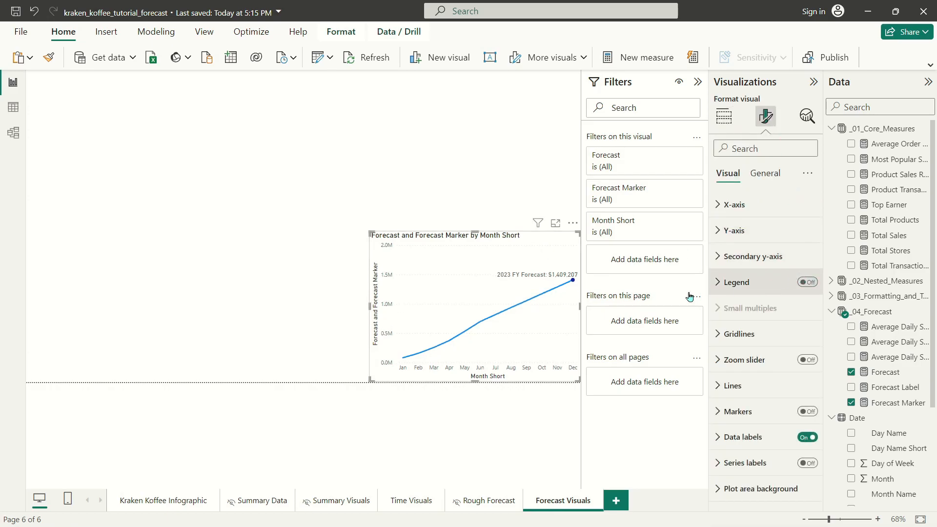
left_click(759, 213)
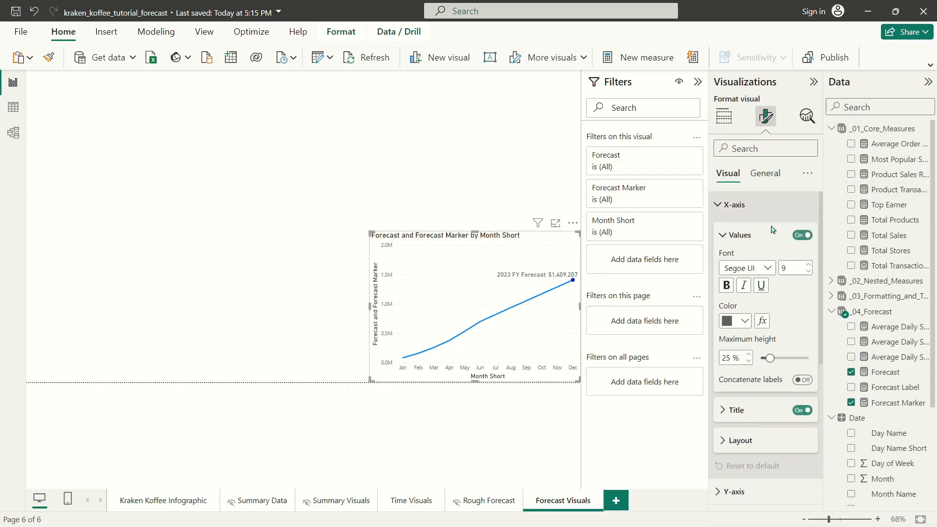
left_click(802, 410)
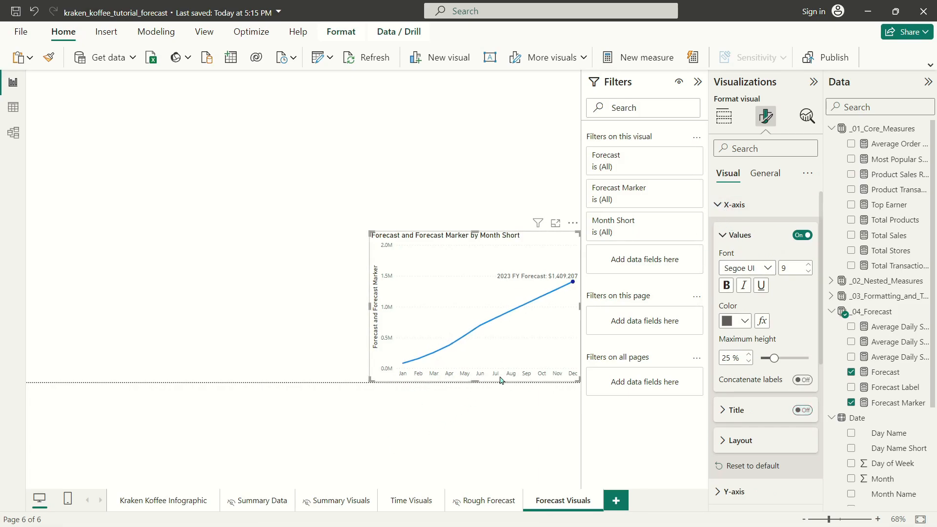
left_click(734, 204)
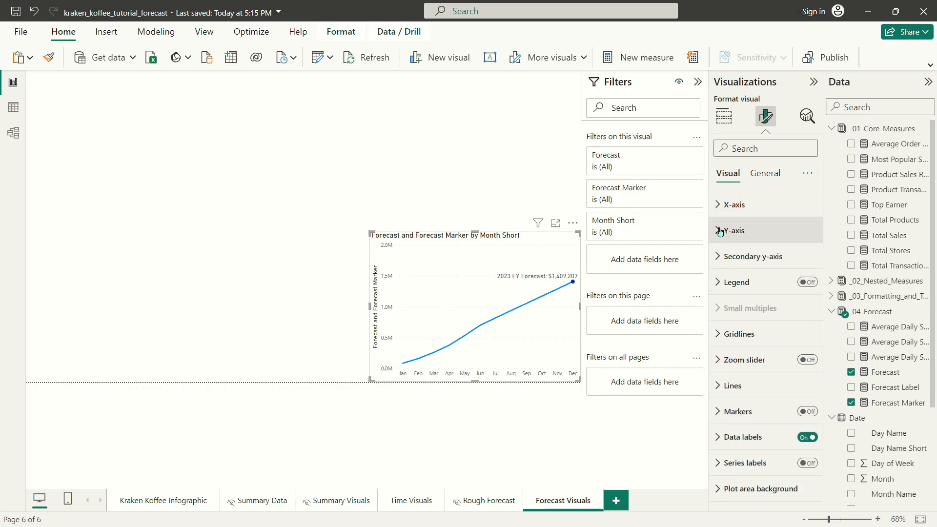
Set the forecast chart's X-axis values to the DIN font at size 12.
left_click(734, 230)
left_click(734, 205)
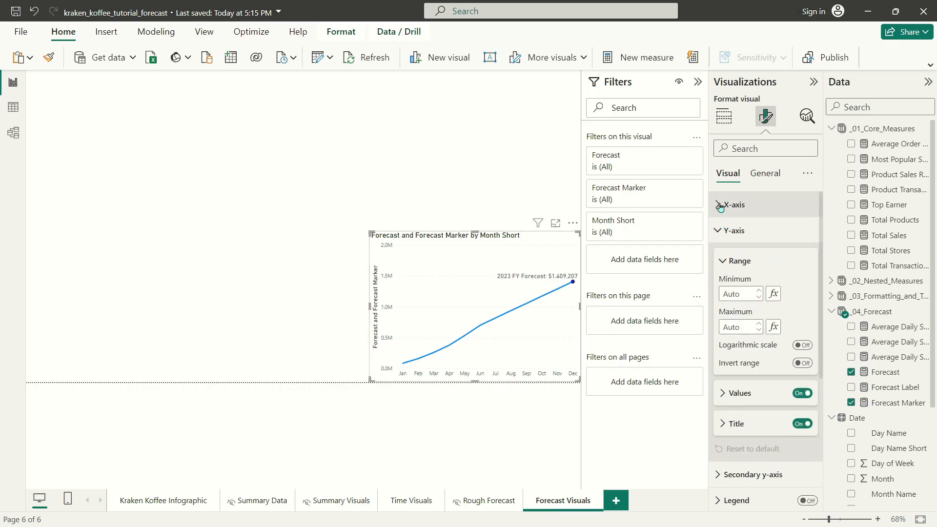
left_click(746, 267)
left_click(732, 316)
left_click(808, 266)
left_click(808, 265)
left_click(808, 266)
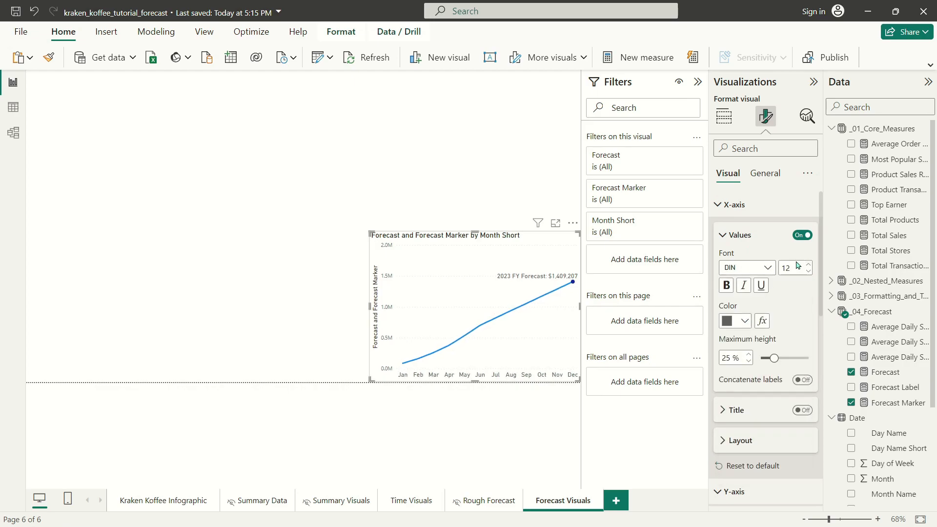
left_click(761, 175)
left_click(741, 204)
left_click(751, 411)
left_click(800, 428)
left_click(728, 173)
Turn off the Y-axis title of the forecast chart.
left_click(730, 205)
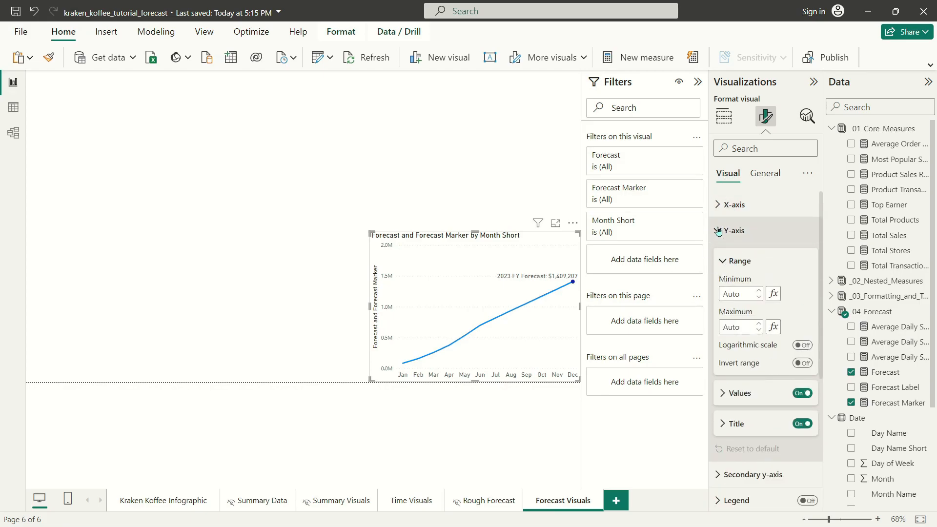
left_click(717, 231)
left_click(718, 231)
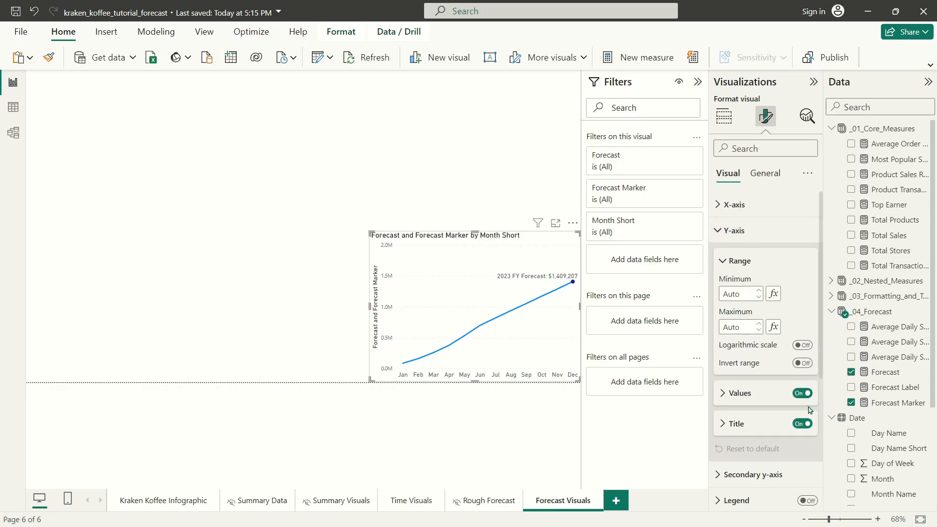
left_click(805, 428)
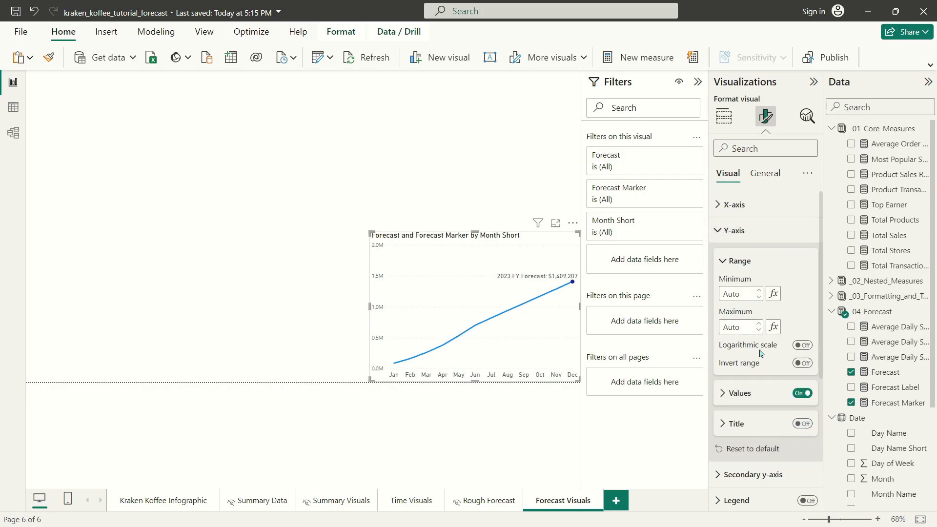
Set the forecast chart's Y-axis values to the DIN font at size 13.
left_click(742, 392)
left_click(745, 426)
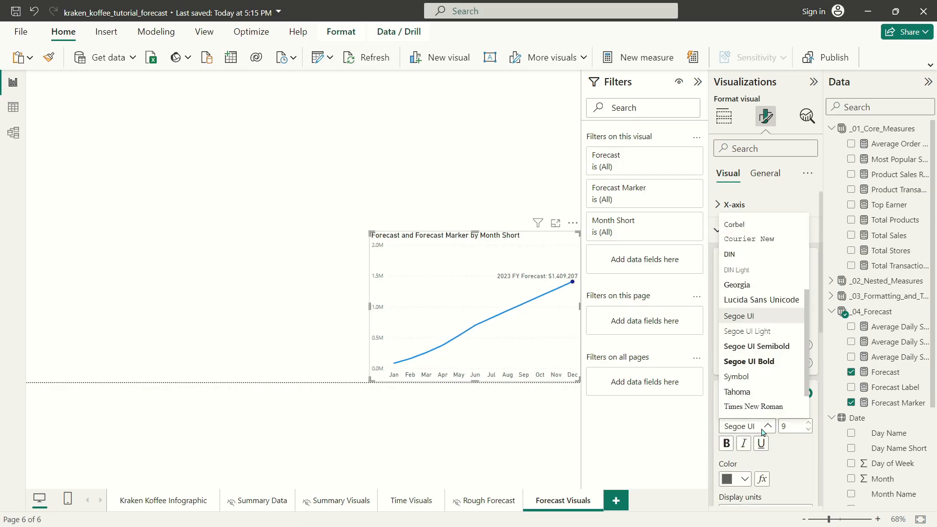
left_click(741, 268)
left_click(808, 423)
left_click(808, 422)
left_click(807, 423)
left_click(808, 422)
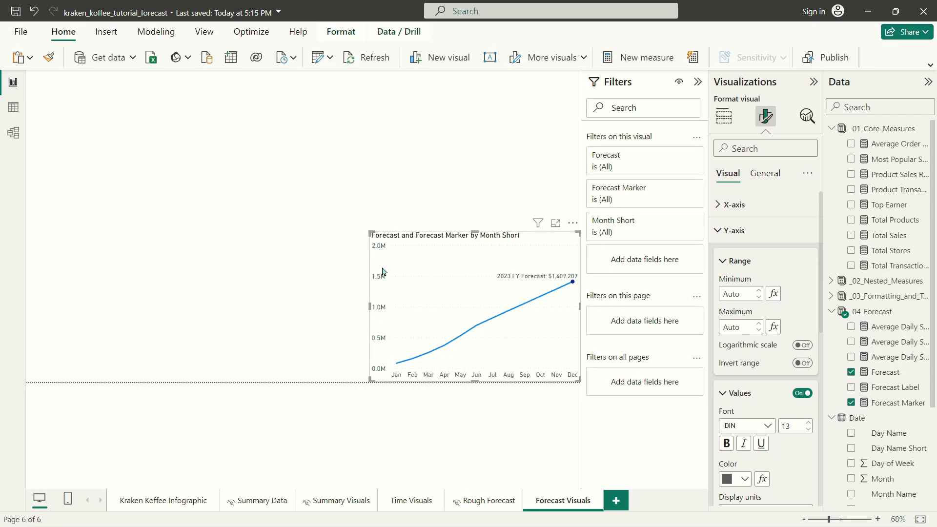
Format the Forecast measure in the _04_Forecast table as currency.
left_click(877, 374)
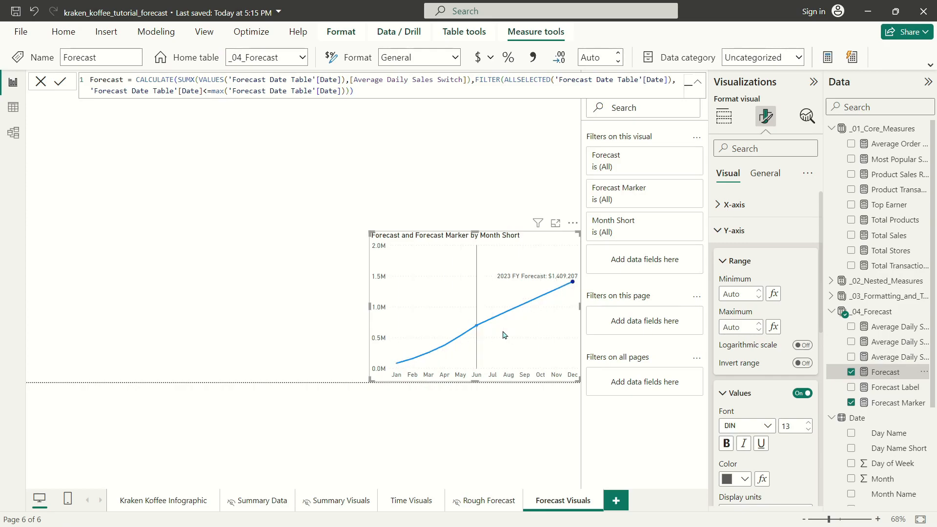
left_click(533, 57)
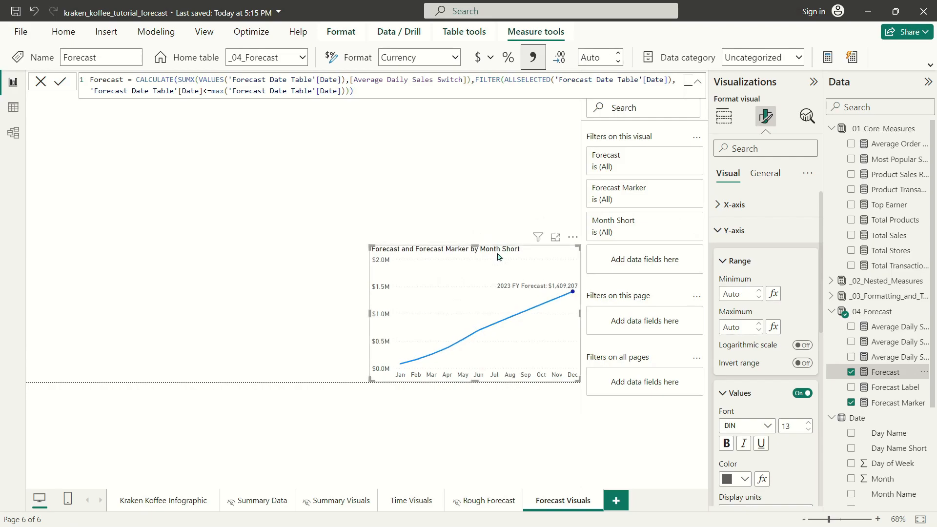
left_click(336, 192)
Move the forecast chart to the upper-right corner of the page and resize it to about a third of the page height.
left_click(376, 239)
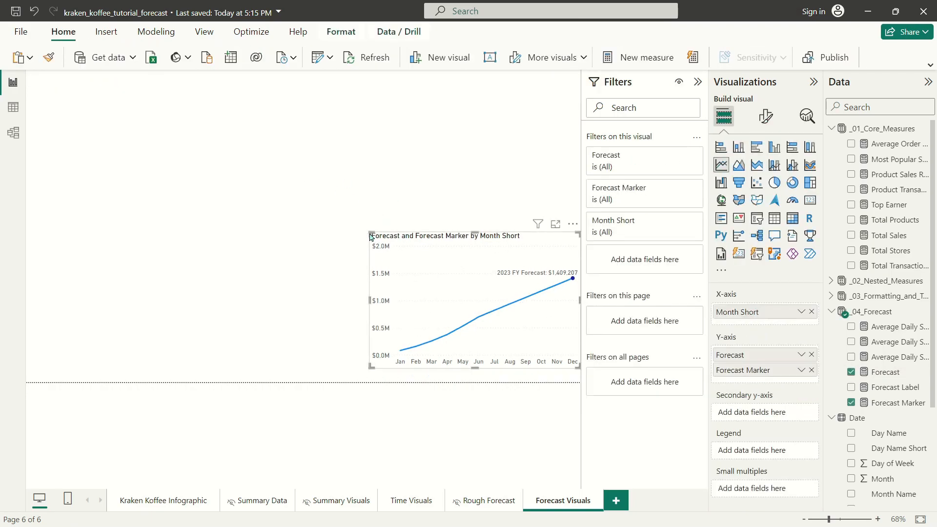
left_click_drag(377, 238, 374, 74)
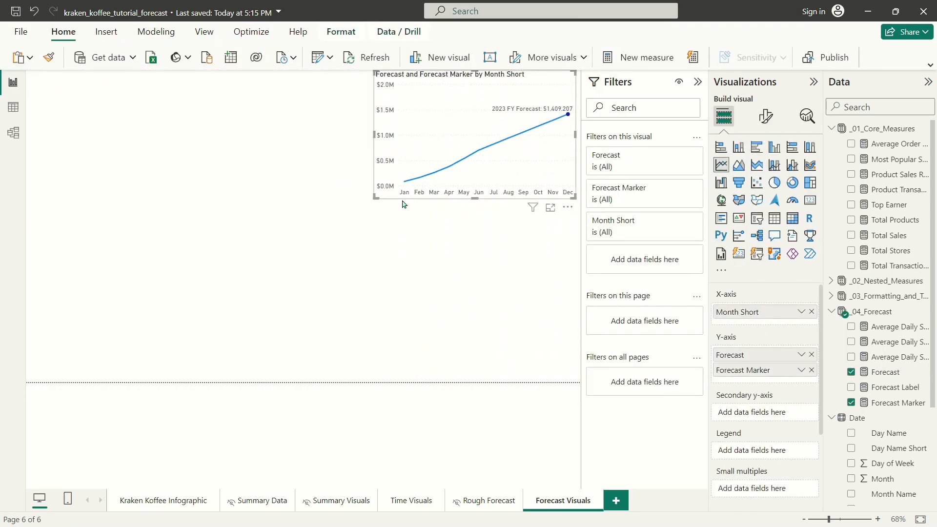
left_click_drag(375, 196, 357, 170)
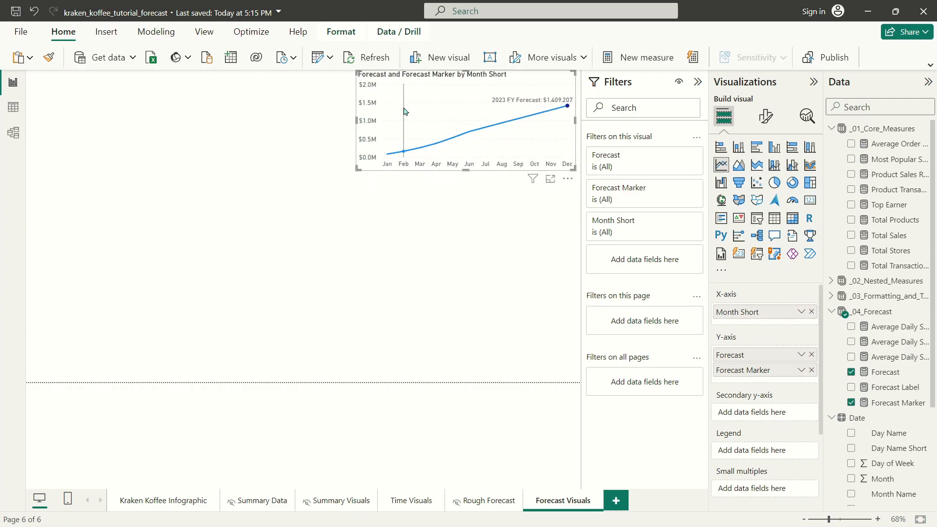
Duplicate the forecast chart twice and stack the copies below the original along the page's right edge.
key("ctrl+c")
key("ctrl+v")
left_click_drag(426, 78, 426, 180)
key("ctrl+v")
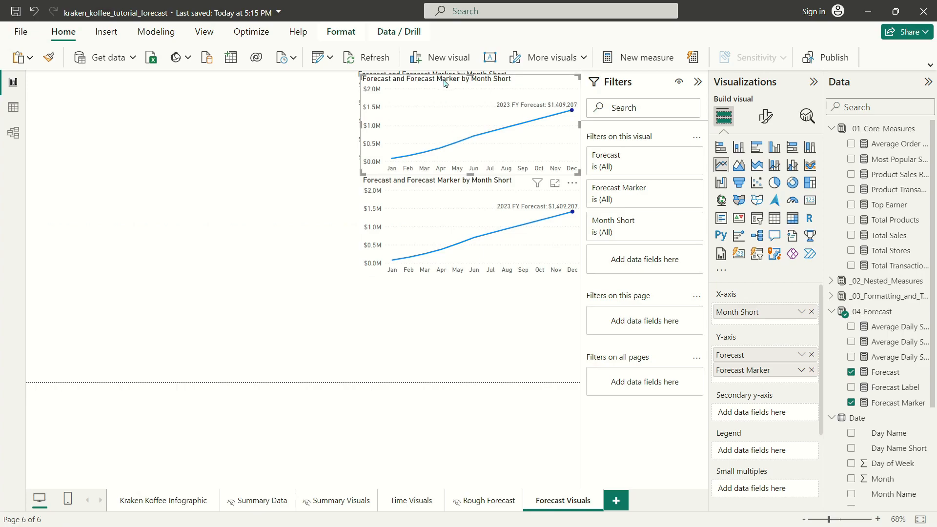
left_click_drag(445, 78, 446, 286)
Add the store_location field from Store_Dim as a visual-level filter on each of the three forecast charts.
scroll(895, 467, "down", 3)
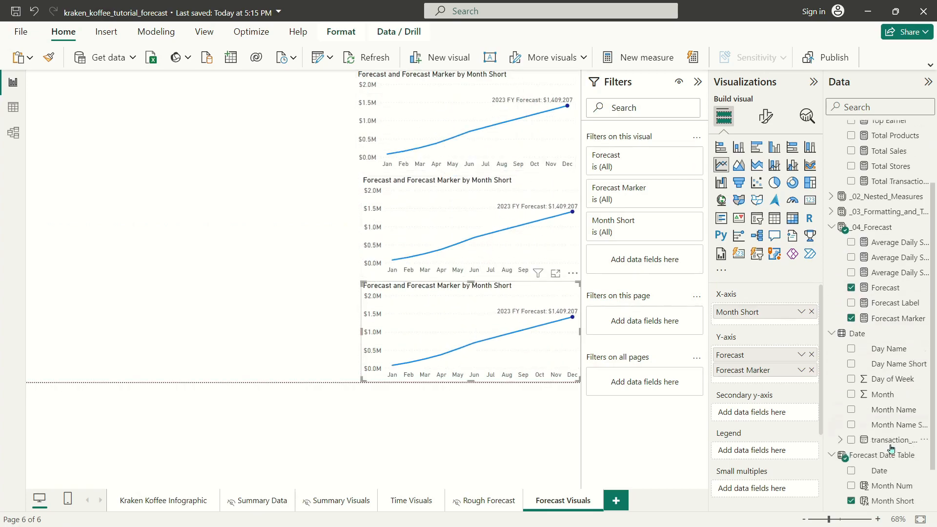
left_click(831, 498)
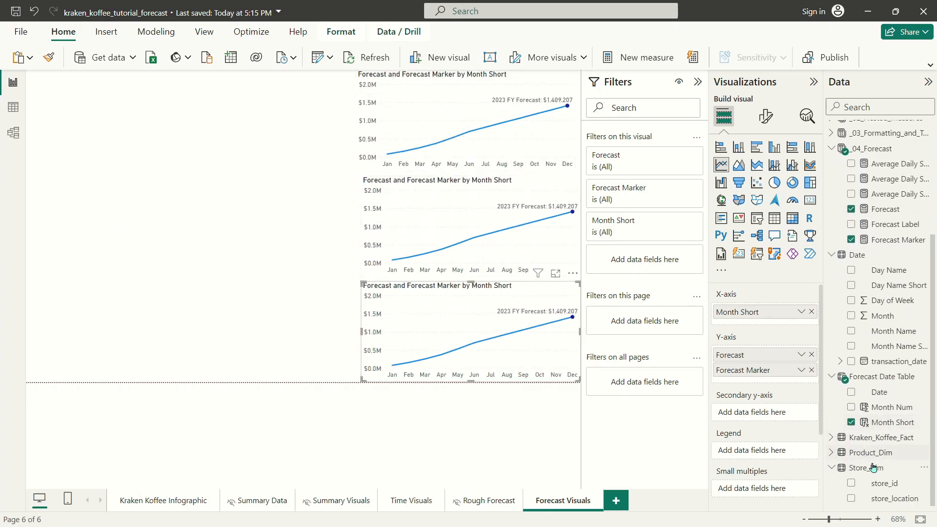
left_click_drag(881, 498, 646, 253)
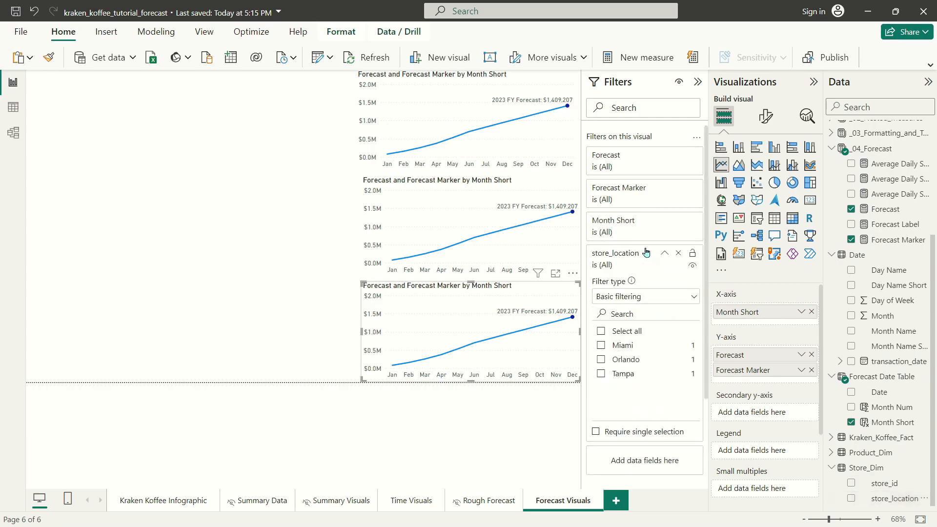
left_click(430, 181)
left_click_drag(888, 500, 650, 262)
left_click(501, 78)
left_click_drag(896, 501, 646, 264)
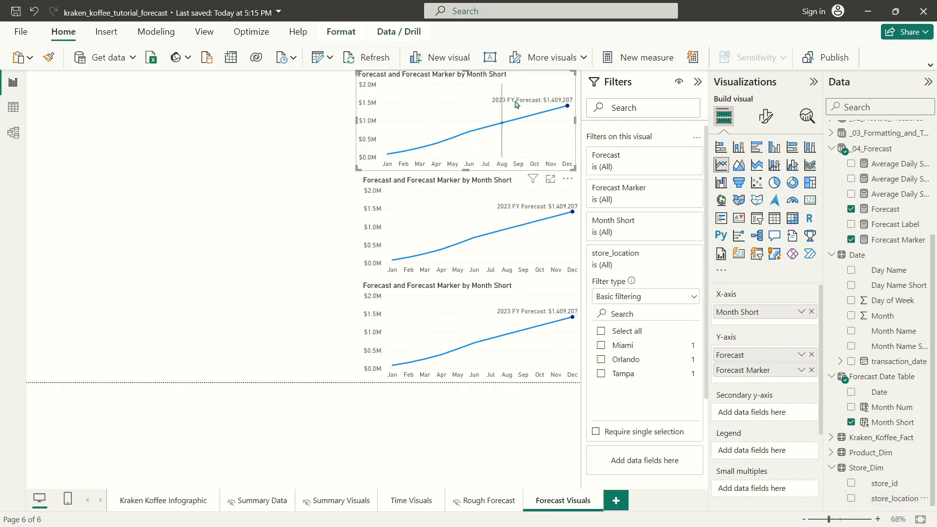
Filter the upper forecast chart to Miami, the middle one to Orlando and the lowest one to Tampa.
left_click(601, 346)
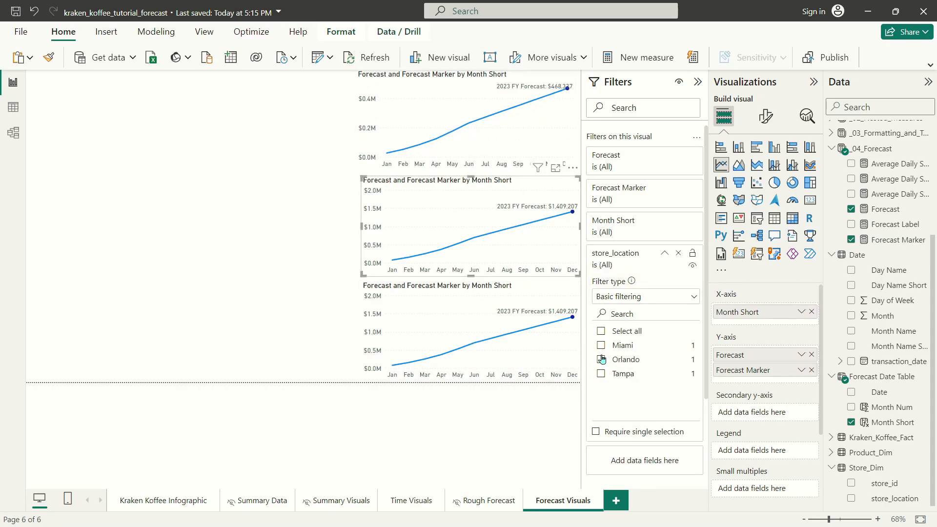
left_click(601, 360)
left_click(436, 291)
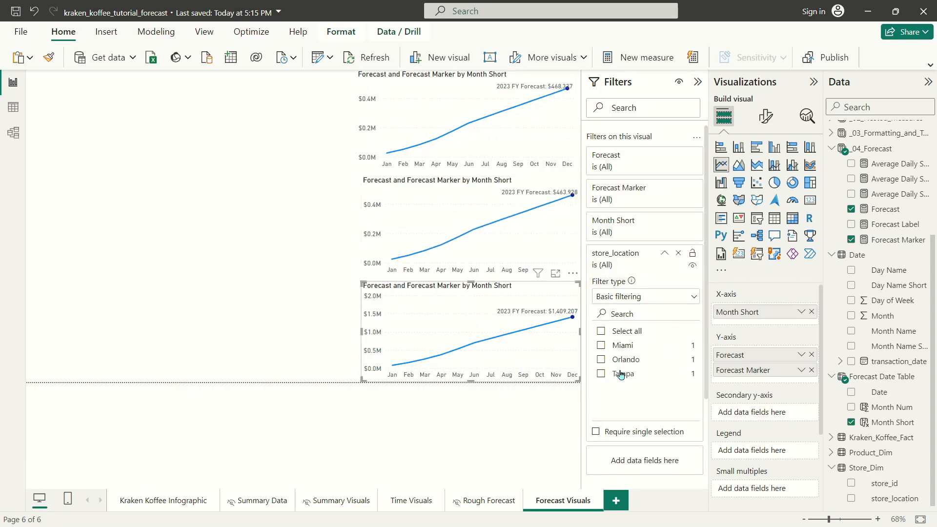
left_click(601, 373)
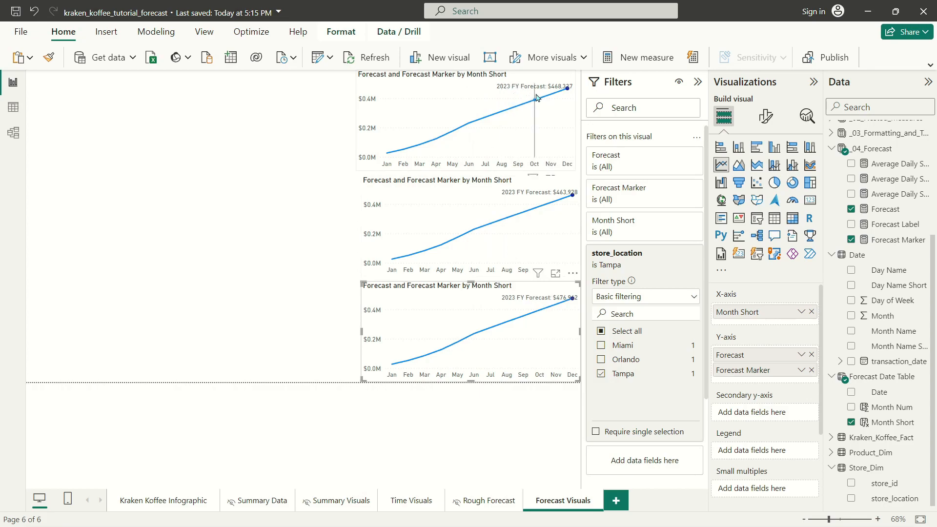
Open the data label options of the Forecast Marker series on the Miami forecast chart.
mouse_move(509, 94)
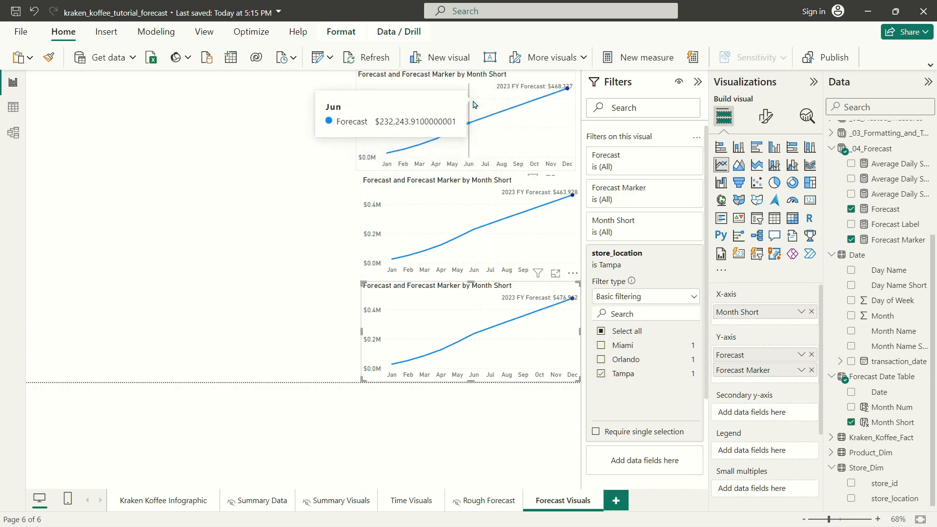
left_click(461, 78)
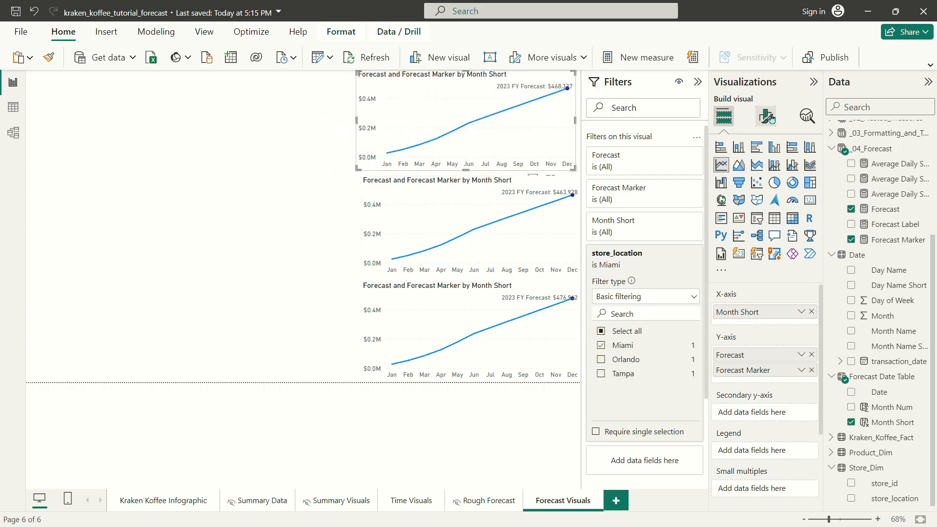
left_click(765, 121)
left_click(742, 436)
scroll(769, 389, "down", 3)
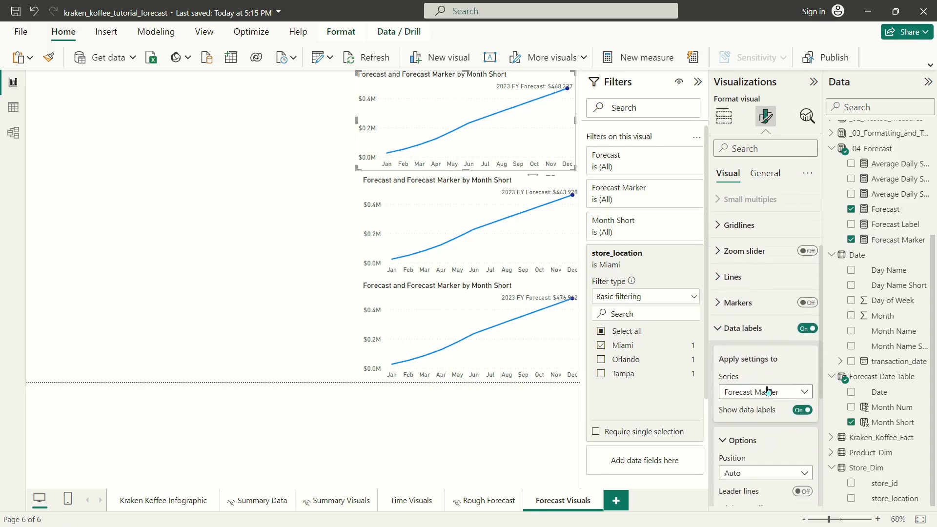
scroll(779, 395, "down", 3)
Try data label offsets on the Miami chart, ending at a minimum of 4 and a maximum of 37.
left_click_drag(760, 319, 776, 322)
mouse_move(761, 363)
left_mouse_down()
mouse_move(771, 363)
mouse_move(760, 363)
left_mouse_up()
left_click_drag(775, 323, 757, 323)
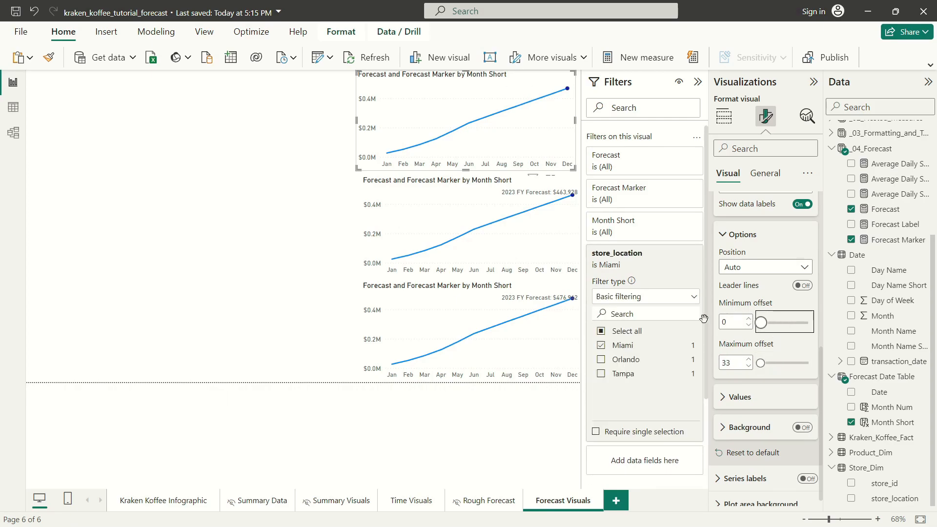
left_click(749, 320)
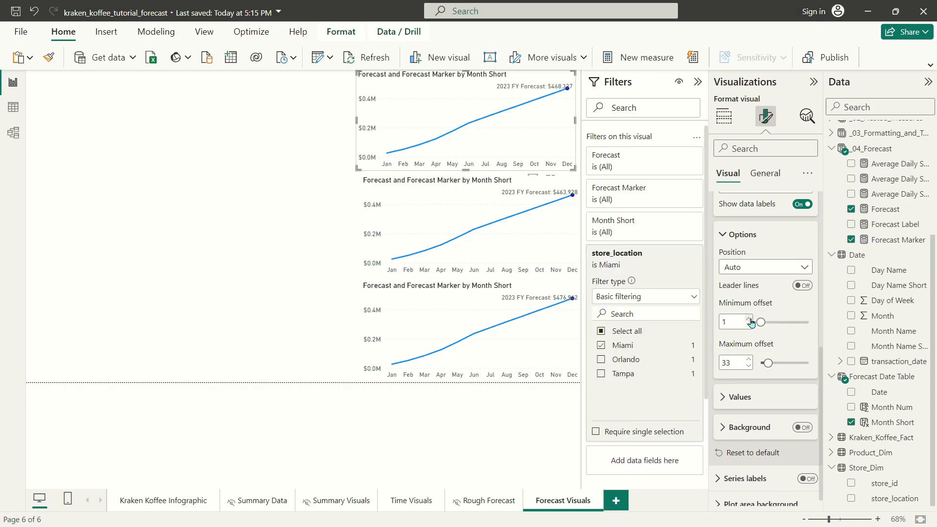
left_click(749, 319)
left_click(750, 361)
left_click(749, 361)
left_click(749, 361)
left_click(749, 361)
Set the Miami chart's Forecast Marker label position to Under and its minimum offset to 0.
left_click(756, 269)
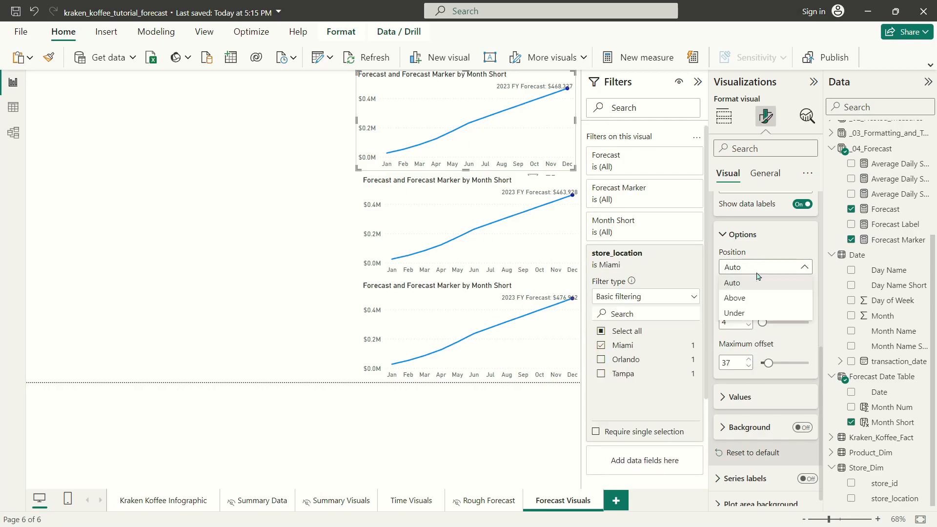
left_click(754, 313)
left_click(749, 322)
left_click(750, 322)
left_click(749, 319)
left_click(749, 320)
left_click(750, 319)
left_click(749, 320)
left_click(749, 320)
left_click(750, 320)
left_click(749, 320)
left_click(749, 320)
left_click(749, 320)
left_click(749, 319)
left_click(749, 319)
left_click(749, 319)
left_click(748, 320)
left_click(749, 320)
left_click(748, 320)
left_click(749, 319)
left_click(749, 320)
left_click(748, 320)
left_click(749, 319)
left_click(749, 320)
left_click(749, 320)
left_click(749, 325)
left_click(748, 325)
left_click(749, 325)
left_click(749, 325)
left_click(749, 325)
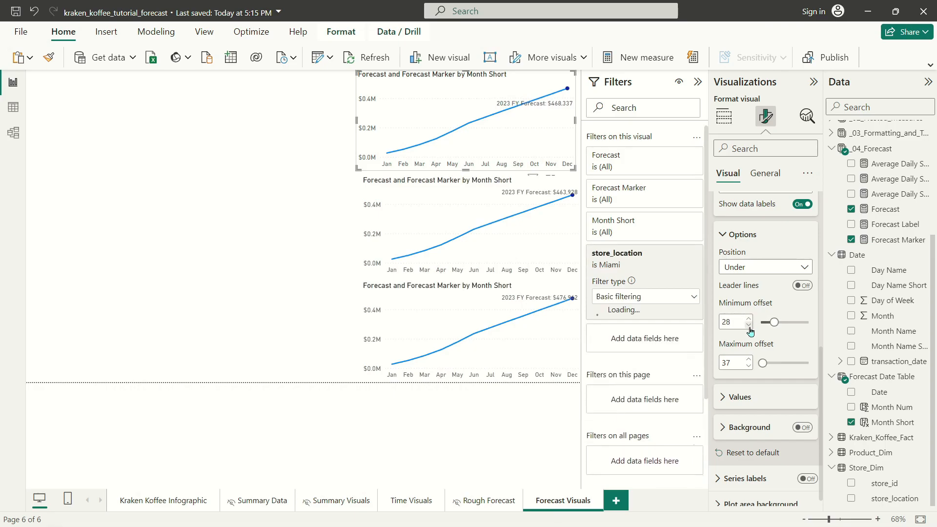
left_click(749, 325)
left_click(749, 325)
left_click(749, 325)
left_click(749, 325)
left_click(749, 325)
left_click(749, 325)
left_click(749, 325)
left_click(748, 325)
left_click(749, 325)
left_click(749, 325)
left_click(748, 325)
left_click(748, 325)
left_click(749, 325)
left_click(748, 324)
left_click(749, 325)
left_click(748, 325)
left_click(749, 324)
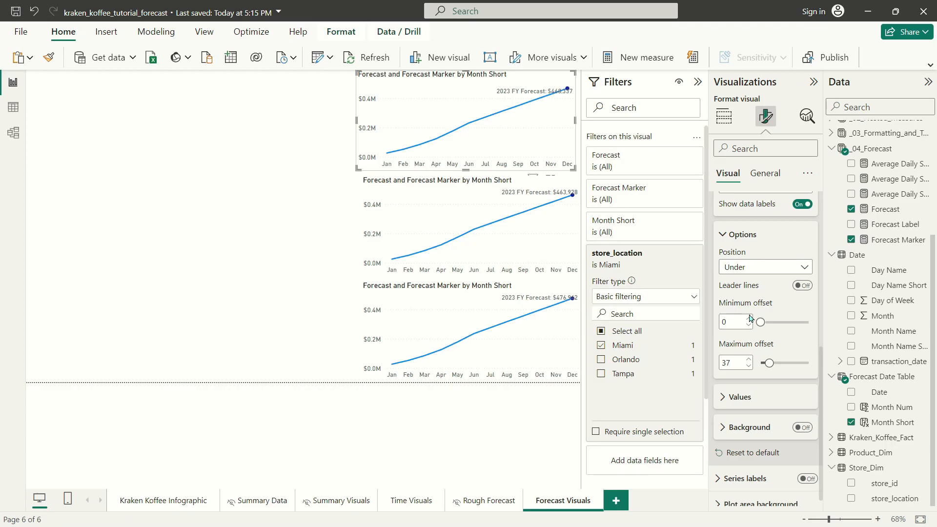
Raise the Miami chart's minimum label offset to 70 and turn on leader lines.
left_click(749, 319)
left_click(749, 319)
left_click(749, 319)
left_click(749, 319)
left_click(749, 319)
left_click(749, 319)
left_click(749, 319)
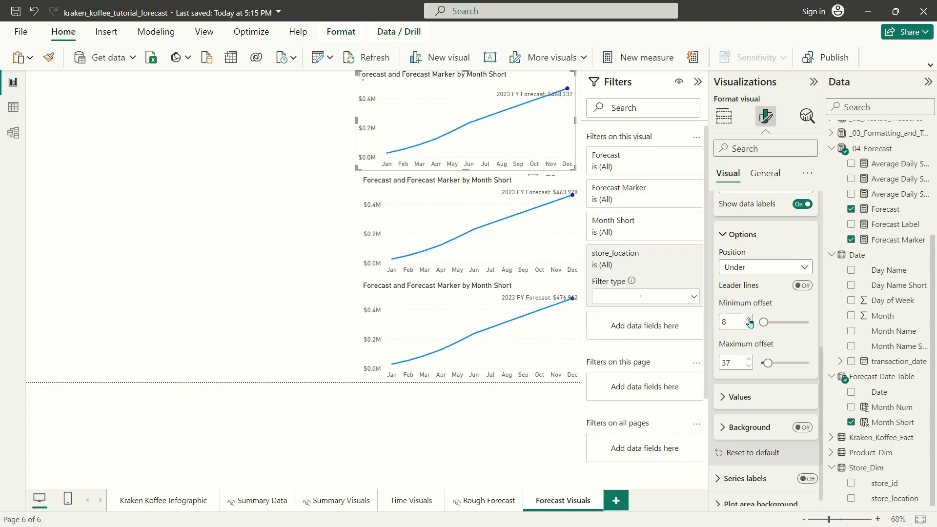
left_click(749, 319)
left_click(748, 319)
left_click(748, 319)
left_click(749, 319)
left_click(749, 319)
left_click(749, 319)
left_click(749, 319)
left_click(749, 319)
left_click(749, 319)
left_click(749, 319)
left_click(749, 319)
left_click(749, 319)
left_click(749, 319)
left_click(749, 319)
left_click(748, 319)
left_click(749, 319)
left_click(749, 319)
left_click(749, 319)
left_click(749, 319)
left_click(749, 319)
left_click(749, 319)
left_click(749, 319)
left_click(749, 319)
left_click(749, 319)
left_click(749, 319)
left_click(749, 319)
left_click(748, 319)
left_click(749, 319)
left_click(749, 319)
left_click(749, 319)
left_click(749, 319)
left_click(748, 319)
left_click(749, 319)
left_click(749, 319)
left_click(748, 320)
left_click(749, 319)
left_click(749, 319)
left_click(749, 319)
left_click(749, 319)
left_click(749, 319)
left_click(749, 319)
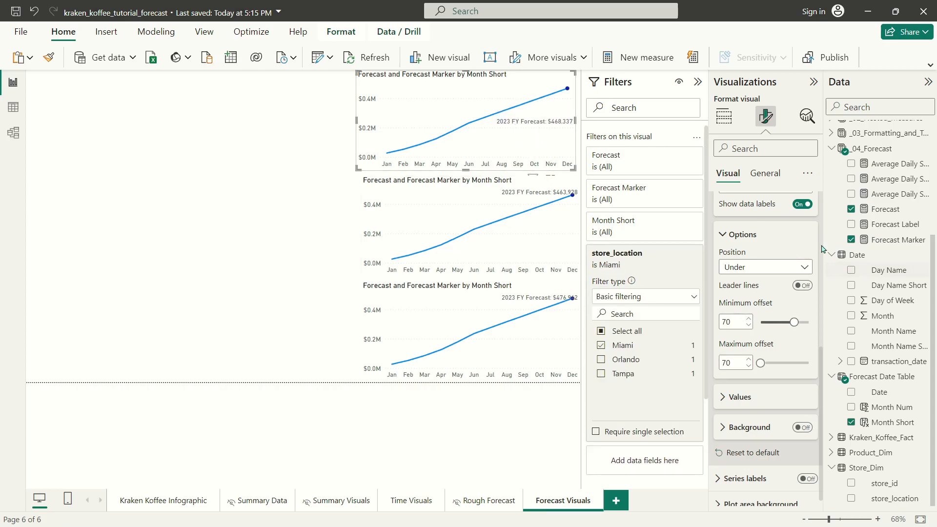
left_click(801, 285)
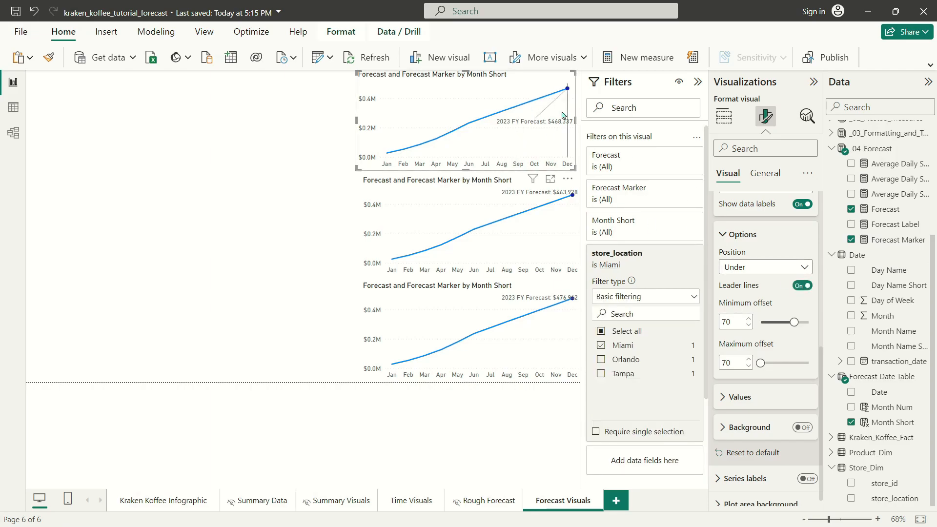
Try minimum label offsets of 45 and 70 on the Orlando and Tampa charts together, checking the Miami chart's settings for reference.
left_click(490, 224)
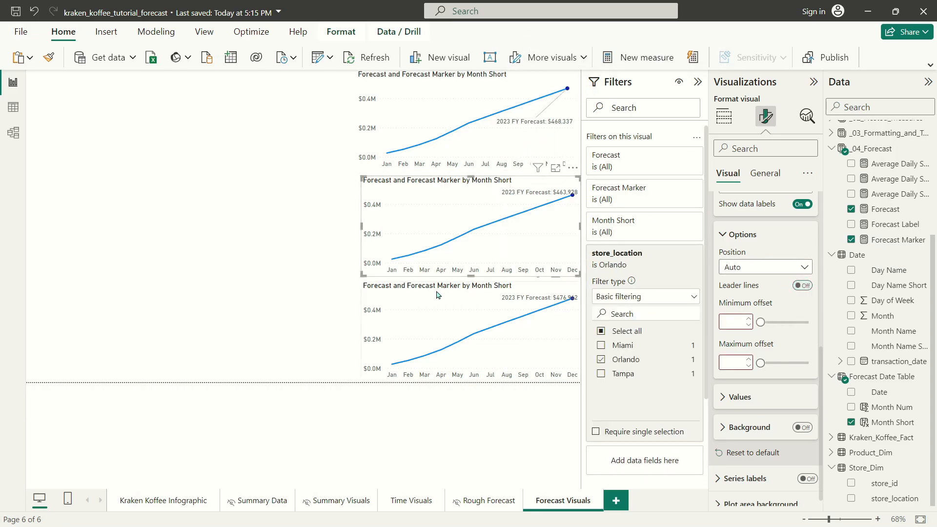
left_click(504, 305, "ctrl")
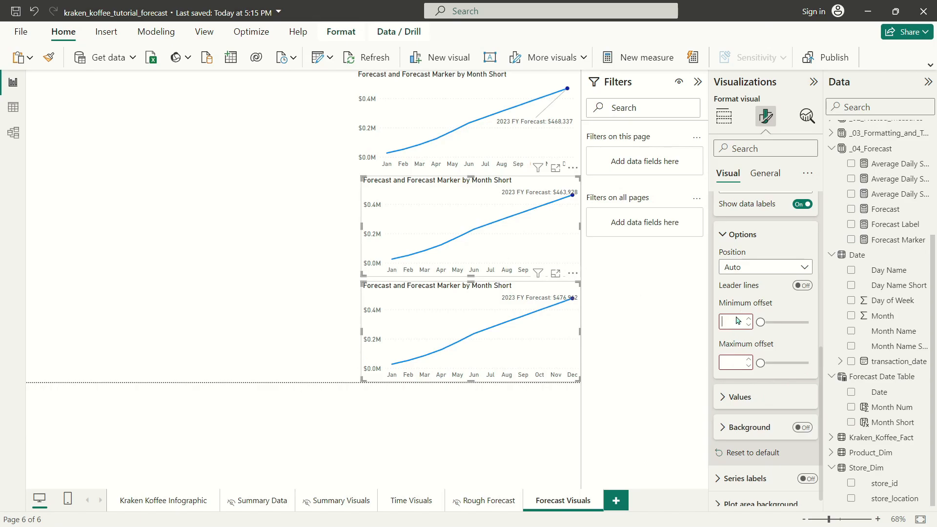
type("45")
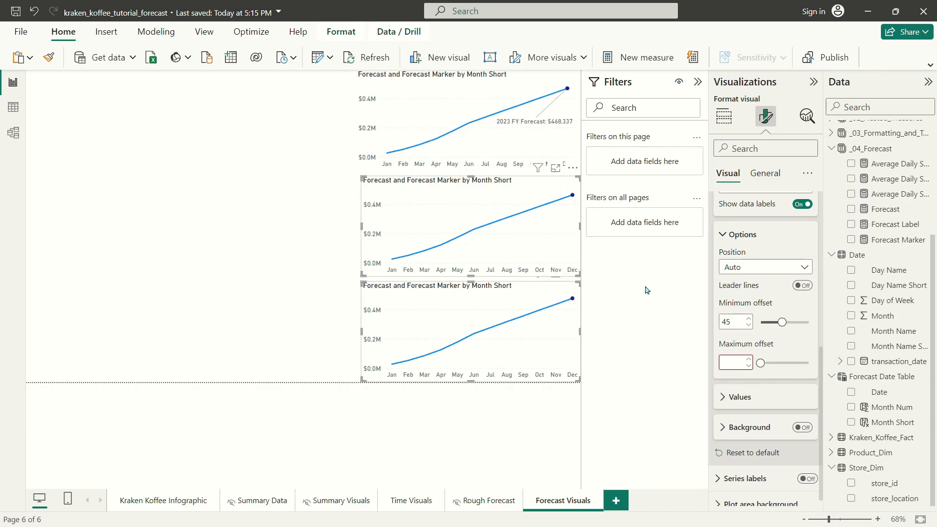
left_click(504, 79)
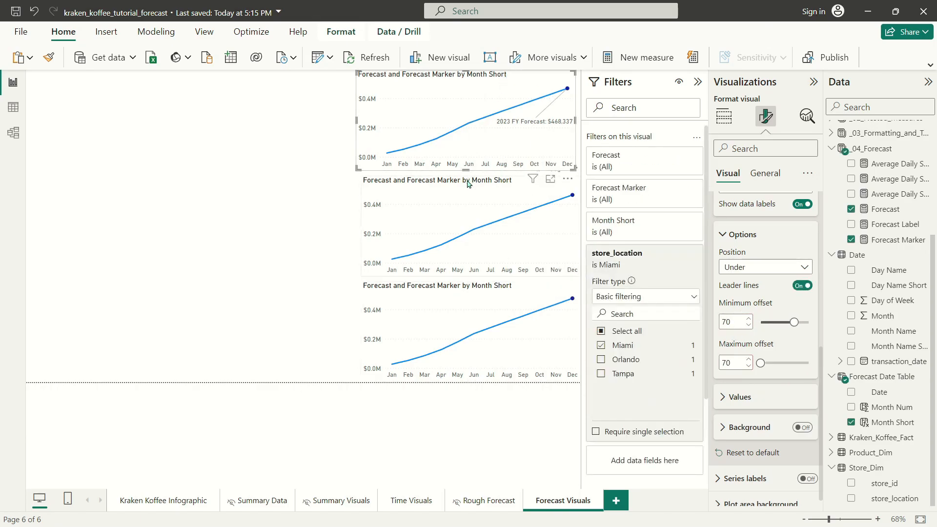
left_click(502, 293, "ctrl")
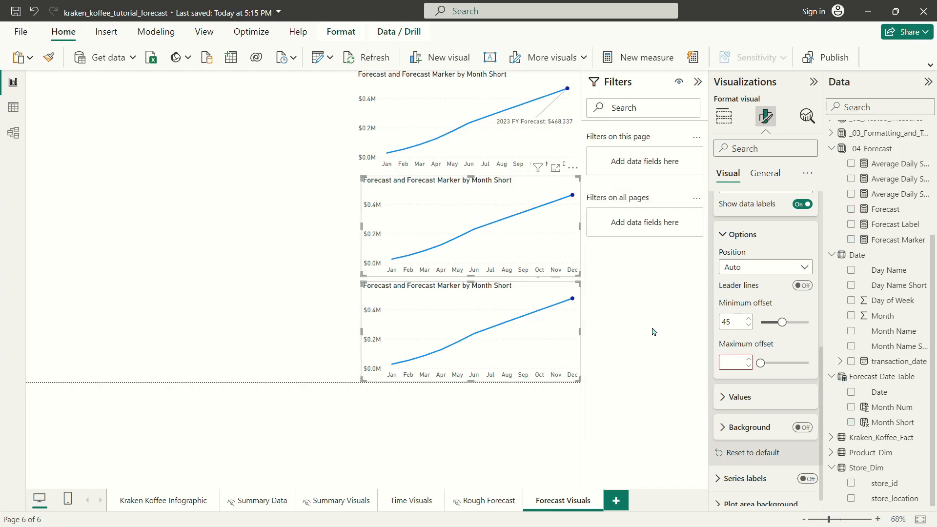
type("70")
key("Return")
key("BackSpace")
left_click_drag(798, 321, 761, 324)
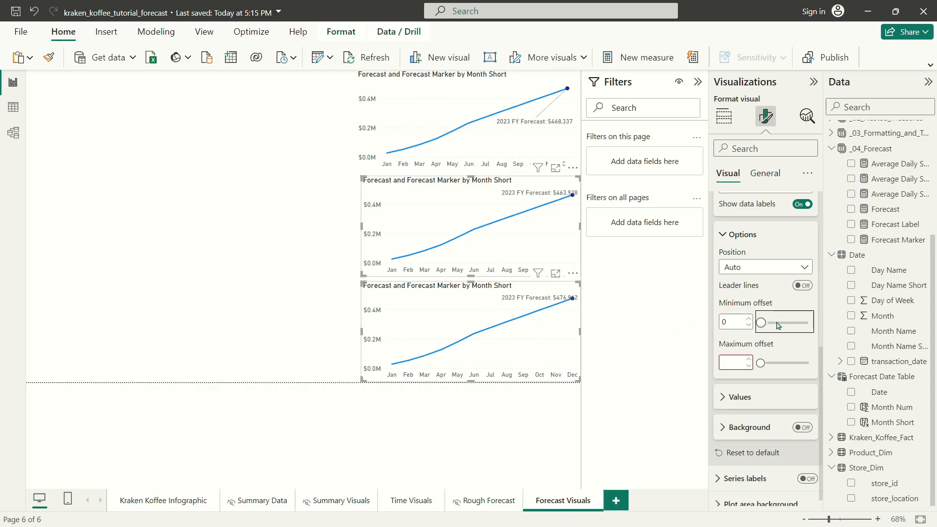
Try raising the Orlando chart's minimum and maximum label offsets to 11, and reset both to 0.
left_click(749, 318)
left_click(749, 318)
left_click(749, 360)
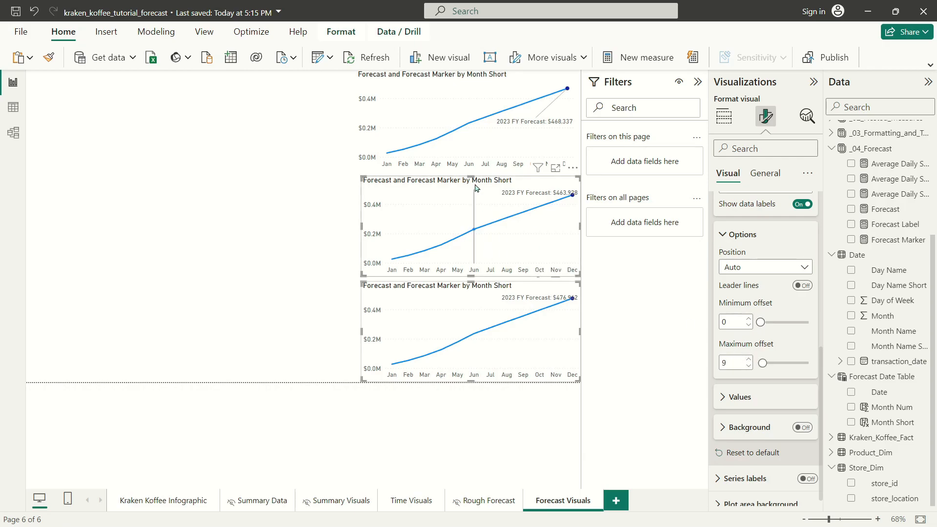
left_click(748, 318)
left_click(749, 319)
left_click(749, 318)
left_click(750, 318)
left_click(749, 319)
left_click(749, 319)
left_click(750, 319)
left_click(750, 318)
left_click(750, 318)
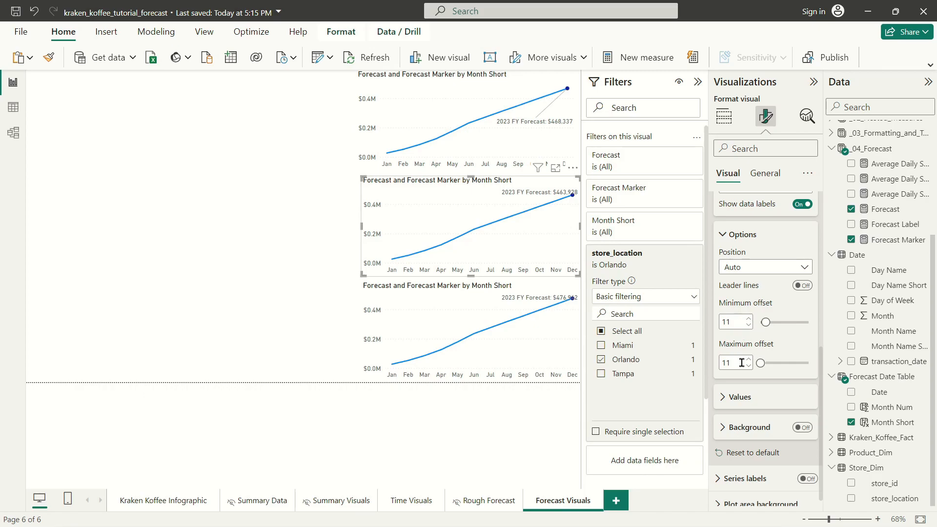
mouse_move(765, 322)
left_mouse_down()
mouse_move(801, 321)
mouse_move(760, 322)
left_mouse_up()
left_click_drag(760, 362, 730, 355)
Set the Forecast Marker label position to Under on both the Orlando and Tampa charts.
left_click(763, 268)
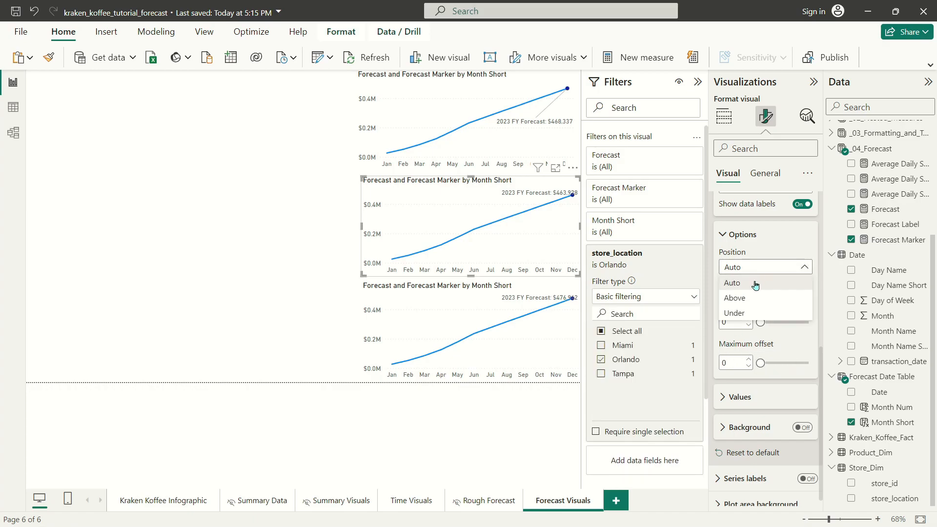
left_click(749, 312)
left_click(550, 294)
left_click(763, 268)
left_click(748, 313)
Set the minimum label offset to 70 and turn on leader lines for the Orlando and Tampa charts together.
left_click(477, 211)
left_click(470, 302)
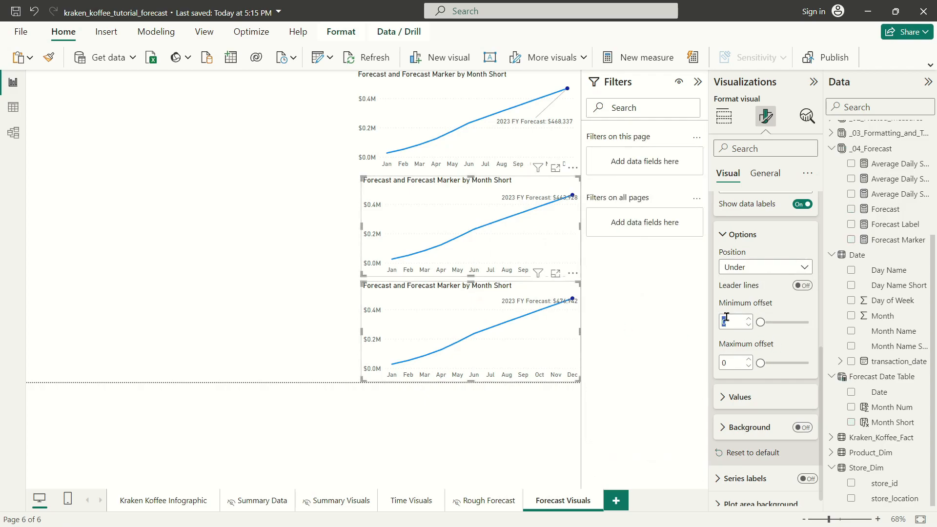
type("70")
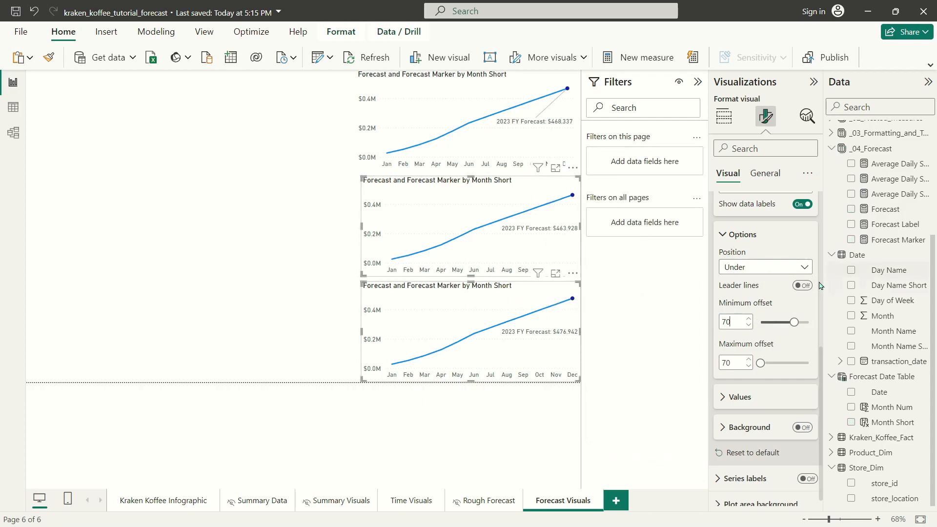
left_click(802, 286)
left_click(577, 367)
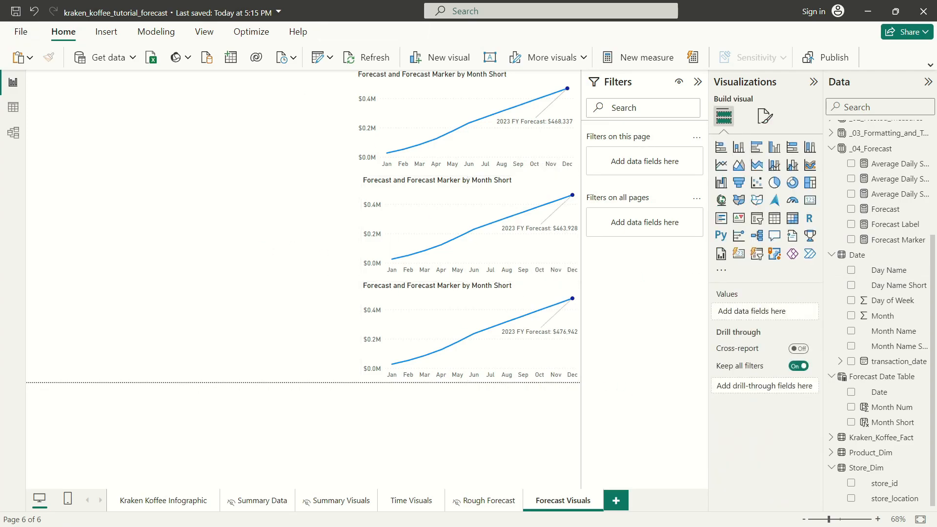
Create a matrix in the page's upper-left corner with store_location and Day Name Short as its rows.
left_click_drag(894, 498, 125, 137)
left_click_drag(221, 123, 161, 112)
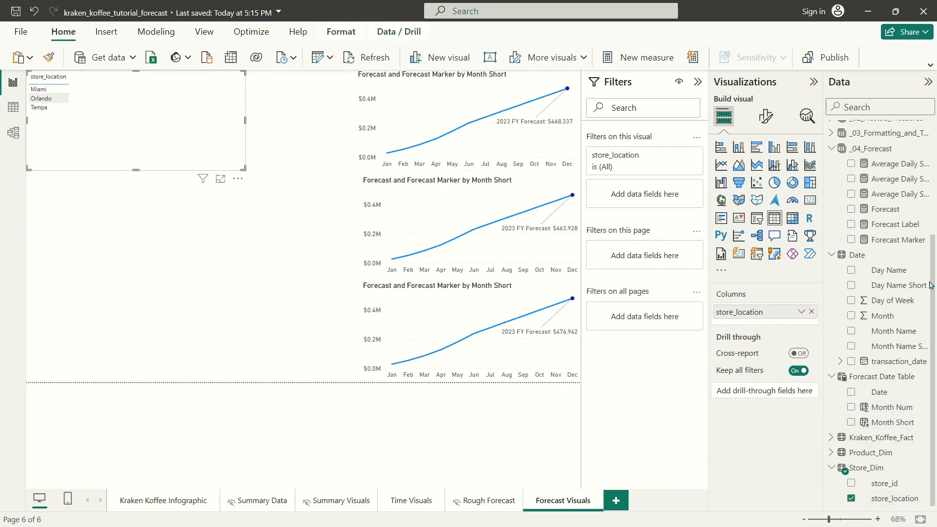
left_click(795, 222)
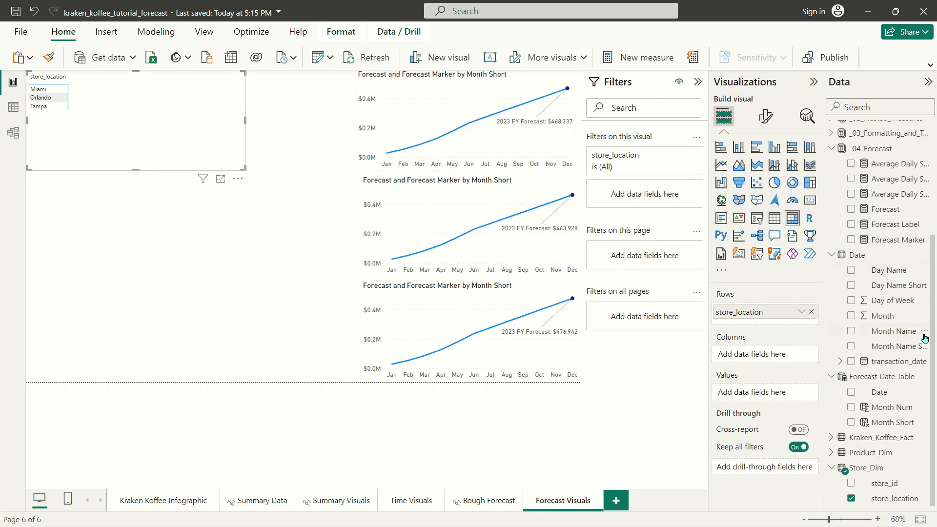
left_click_drag(895, 287, 780, 326)
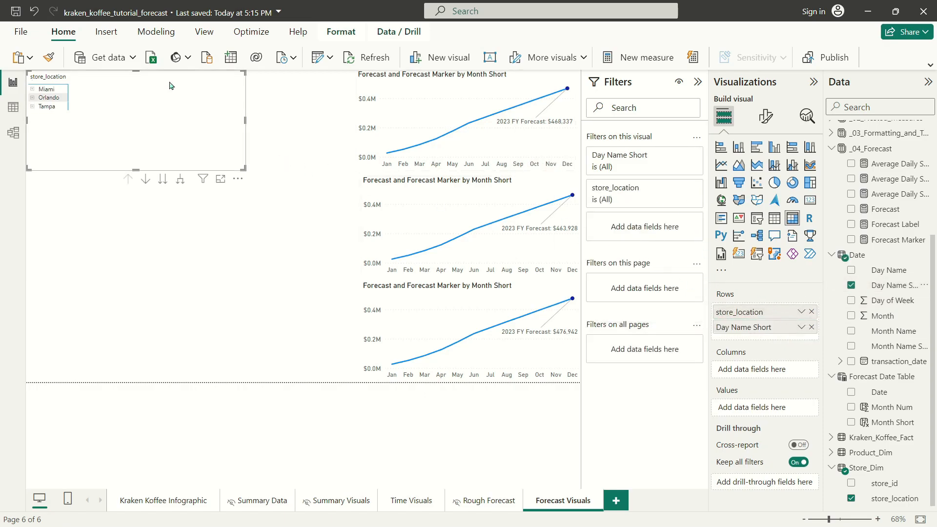
Expand every store in the matrix down to its days and stretch the matrix to nearly the full page height.
left_click(180, 179)
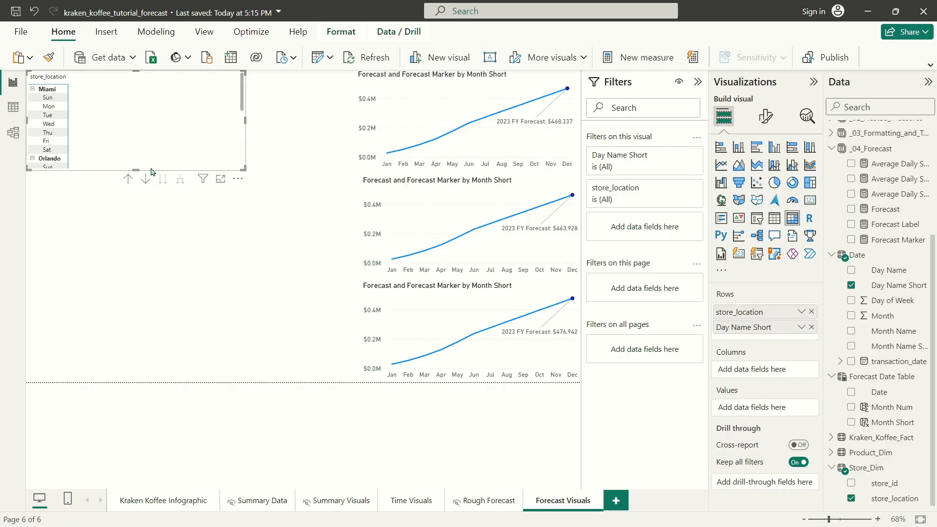
left_click_drag(136, 171, 146, 365)
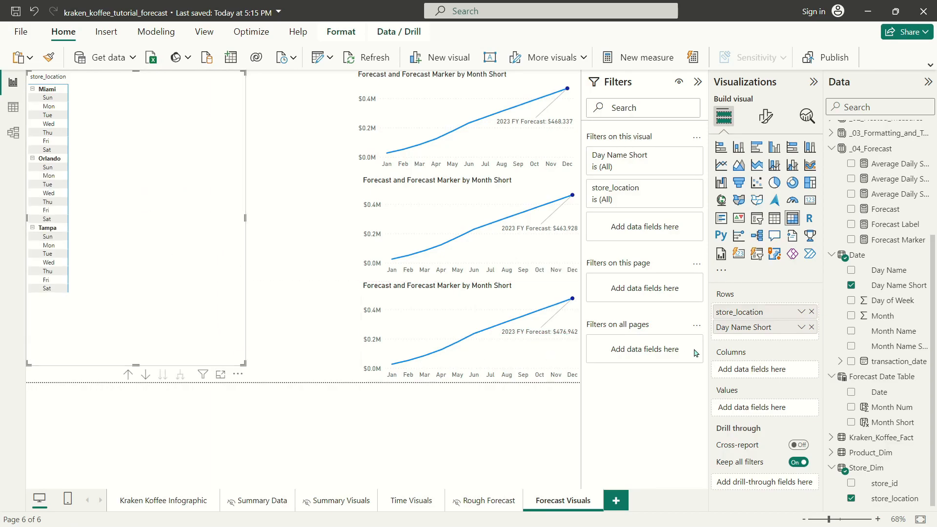
Rename the matrix row fields Day Name Short to Day and store_location to Store for this visual.
double_click(739, 331)
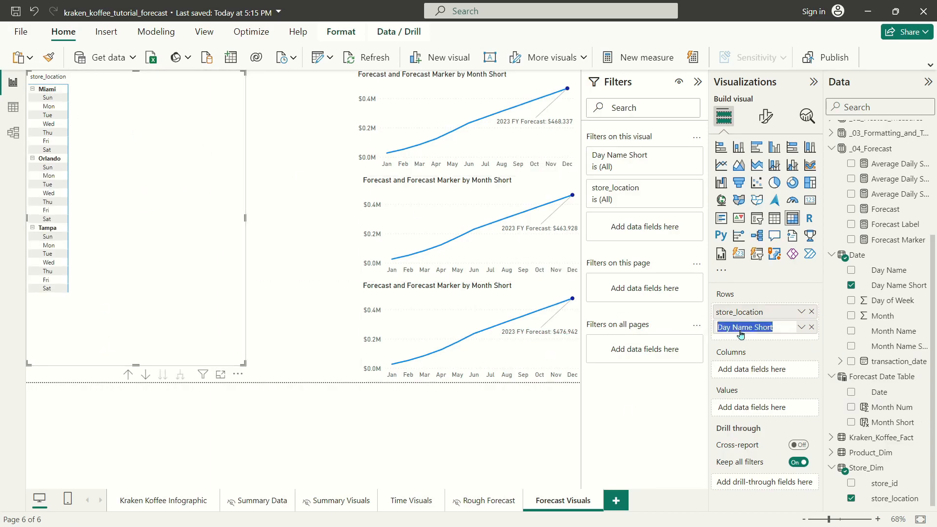
type("Day")
key("Return")
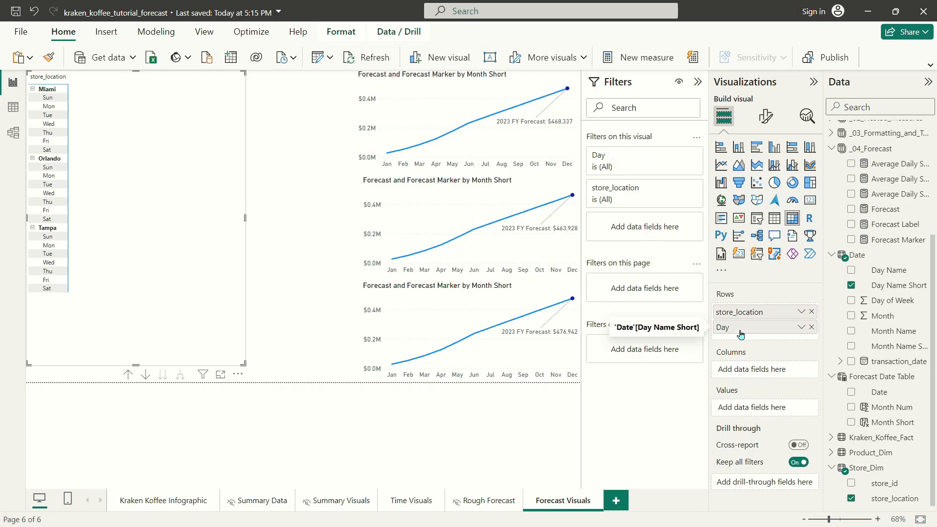
double_click(741, 311)
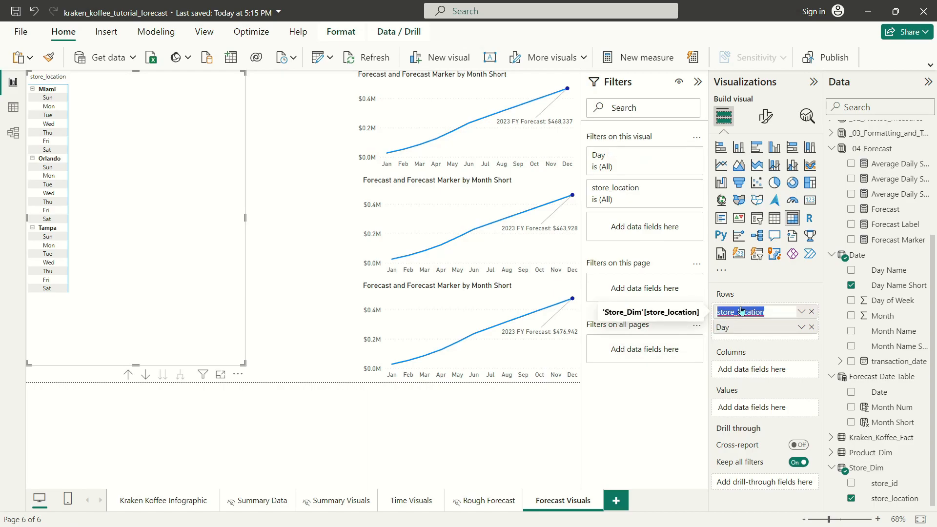
type("Store")
key("Return")
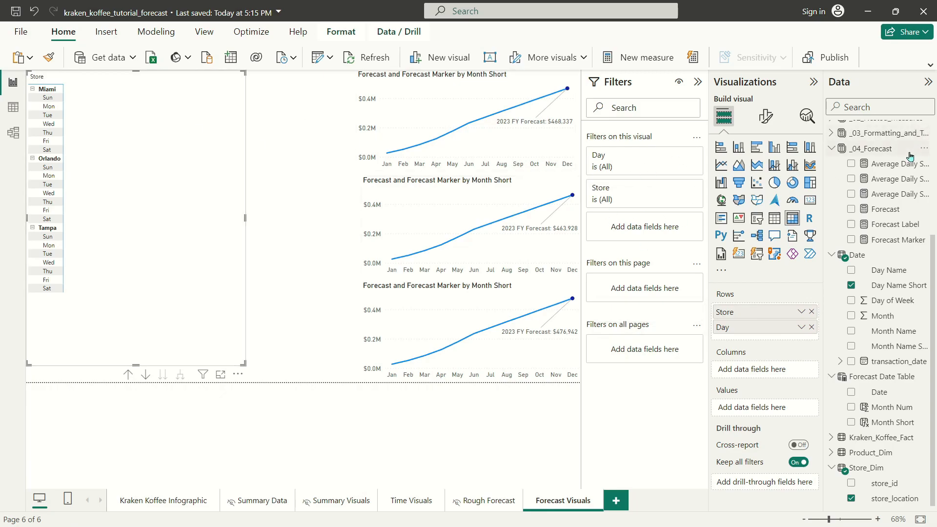
Add Total Sales as the matrix values and Month Name Short as its columns, enlarging the matrix to fit all months.
scroll(931, 244, "up", 3)
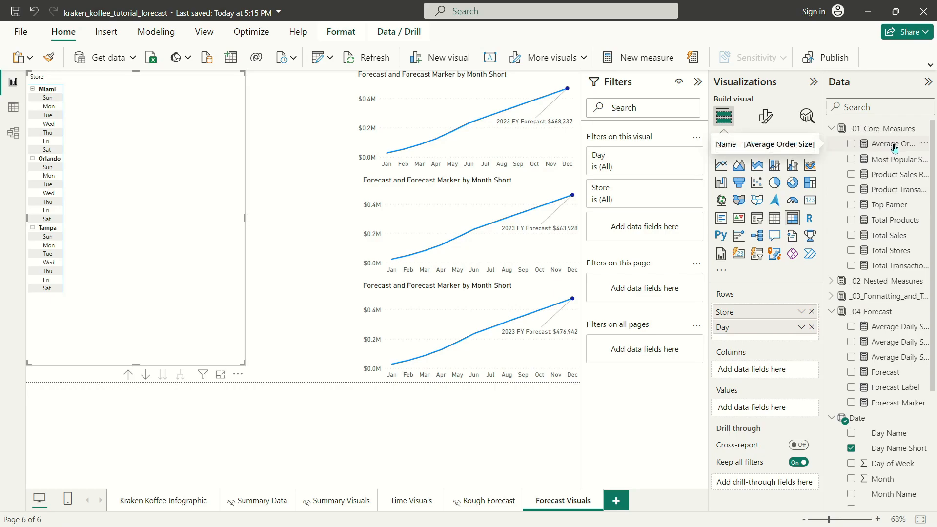
left_click_drag(889, 235, 193, 227)
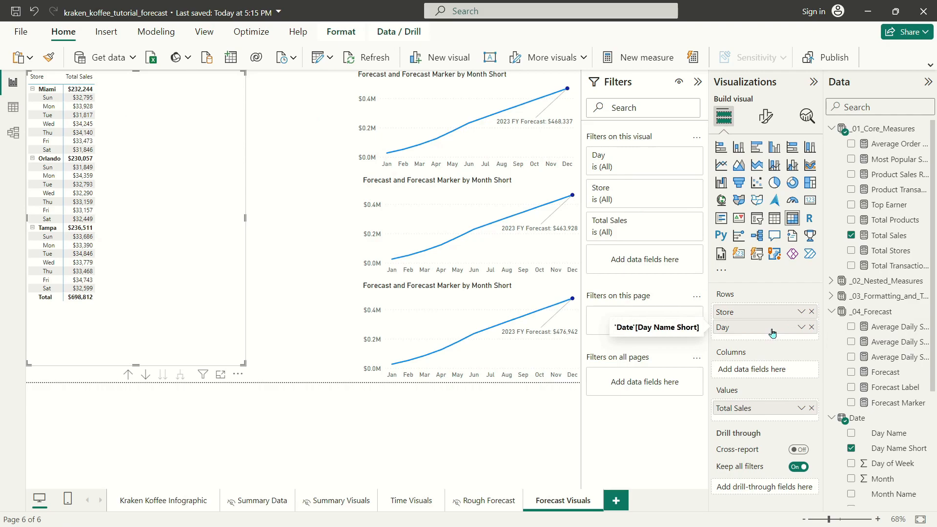
left_click_drag(774, 336, 787, 329)
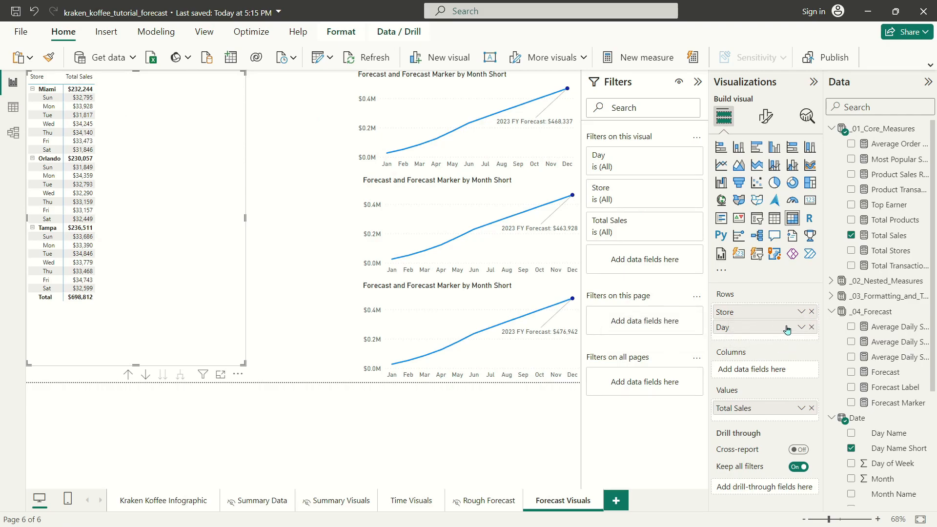
scroll(880, 357, "down", 3)
left_click_drag(880, 347, 761, 371)
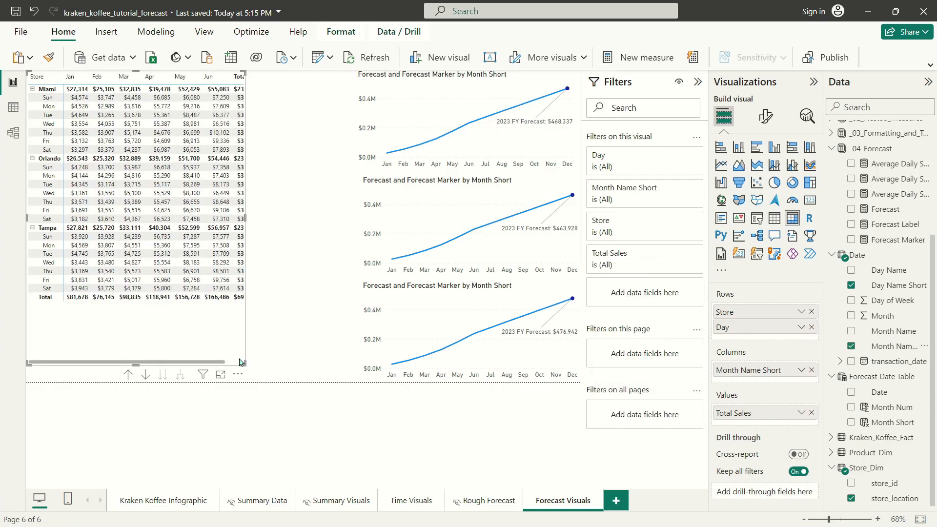
left_click_drag(240, 362, 285, 380)
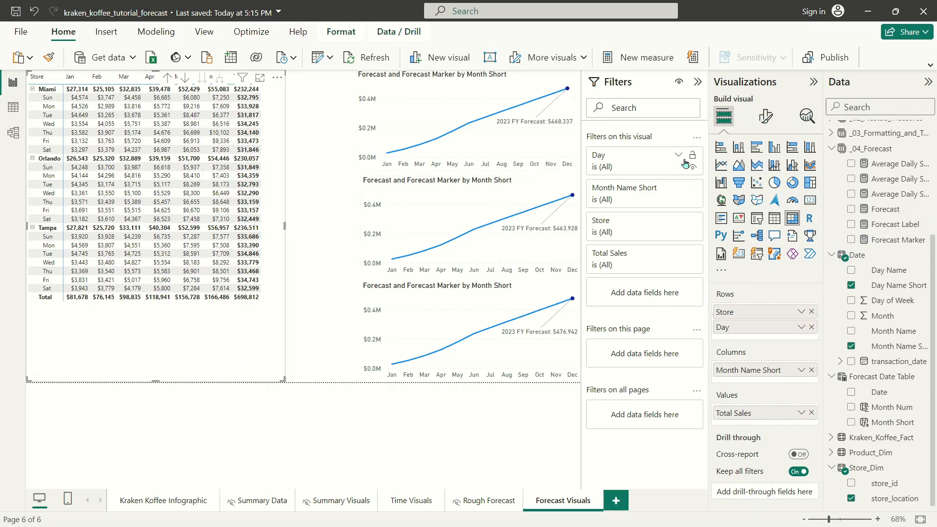
Turn off the stepped layout and the banded row color in the matrix's row headers.
left_click(765, 116)
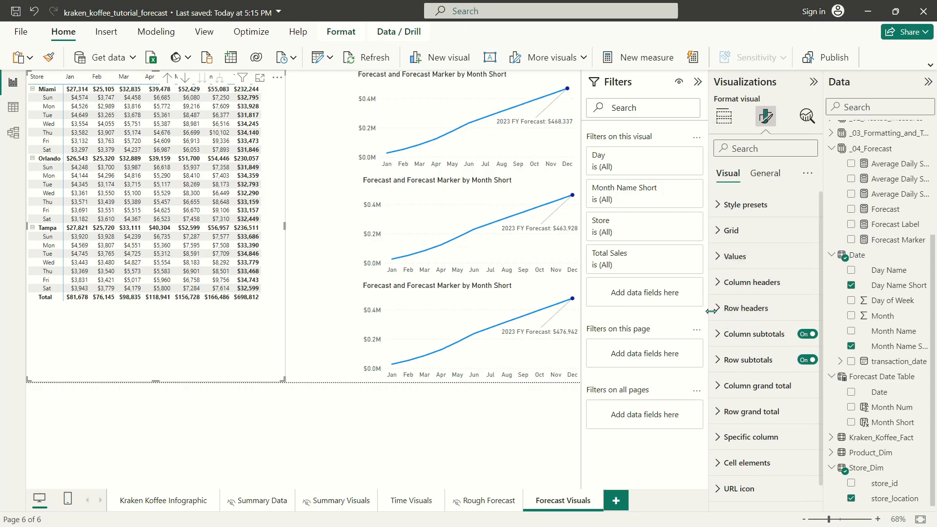
left_click(730, 307)
scroll(785, 332, "down", 3)
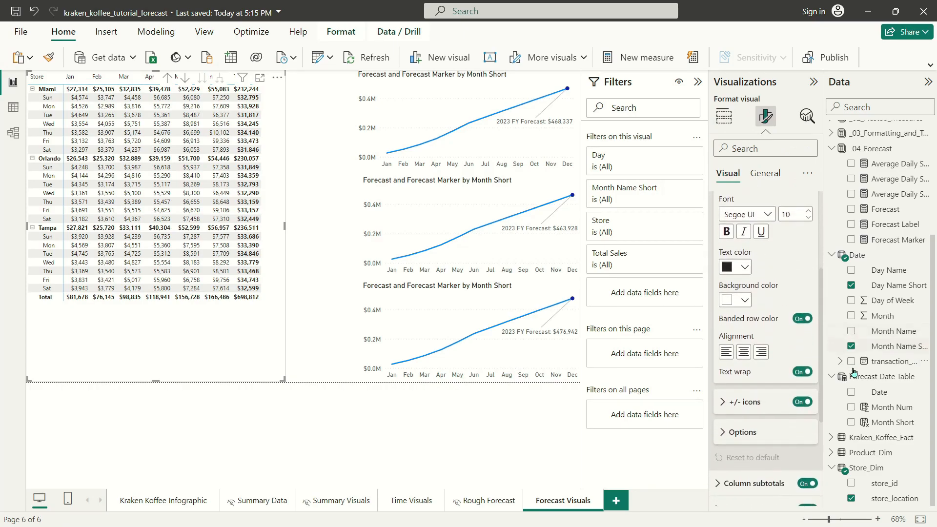
left_click(736, 433)
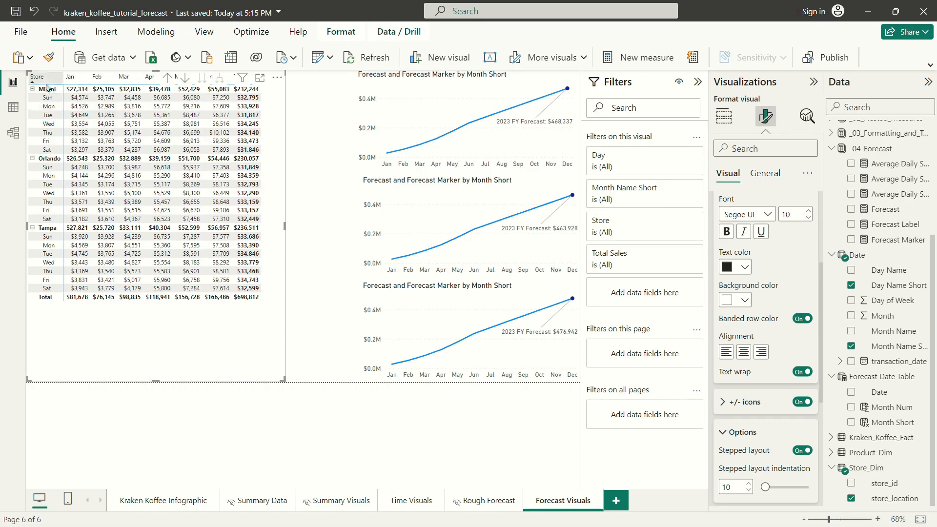
left_click(804, 451)
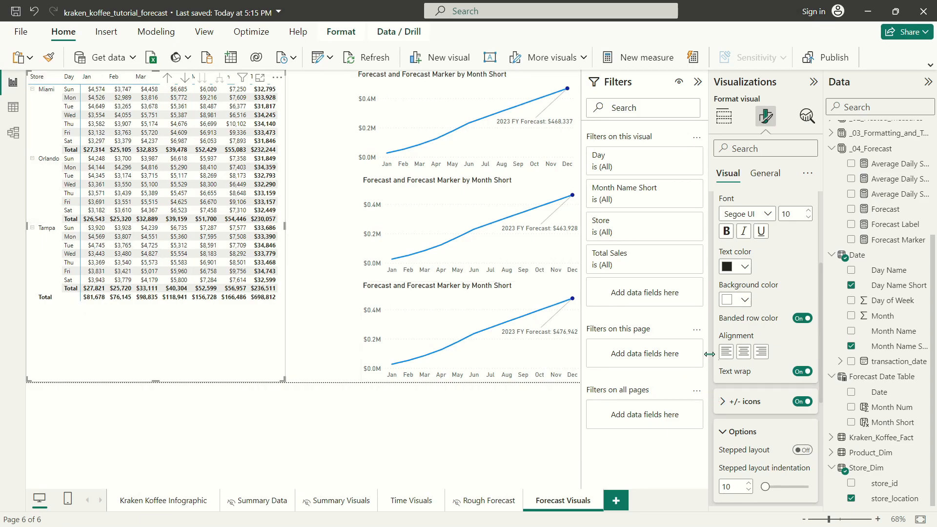
left_click(800, 320)
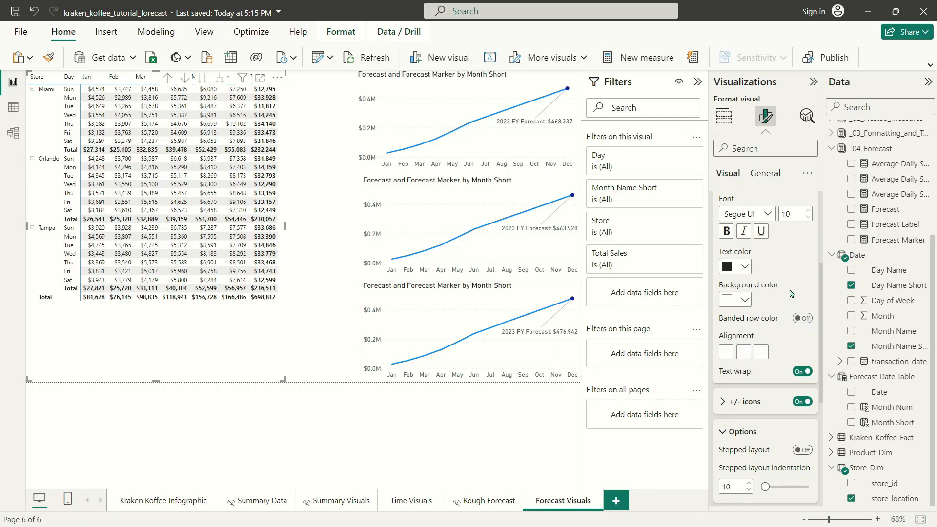
Set the matrix's row header font to DIN at size 12.
scroll(779, 293, "up", 5)
left_click(746, 371)
left_click(746, 206)
left_click(807, 369)
left_click(808, 369)
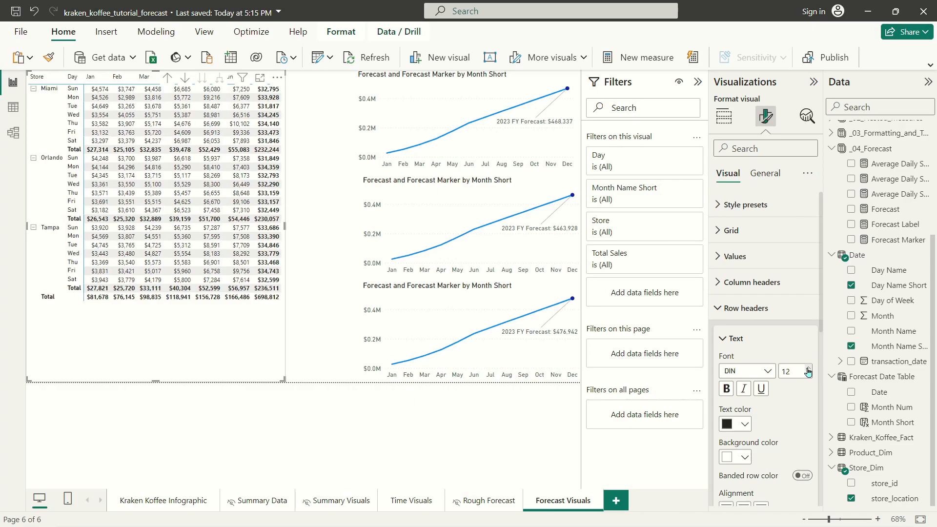
left_click(722, 303)
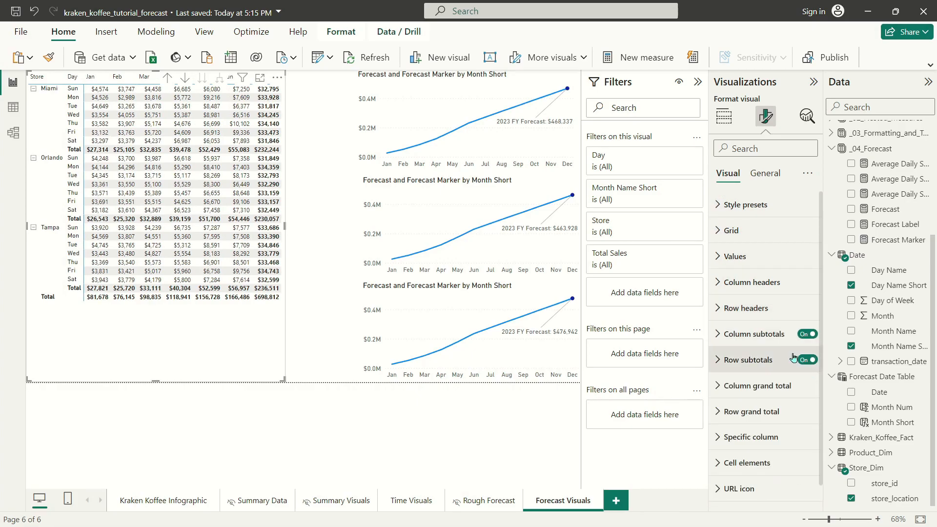
Turn off the matrix's column subtotals while leaving its row subtotals on.
left_click(804, 360)
left_click(805, 361)
left_click(810, 335)
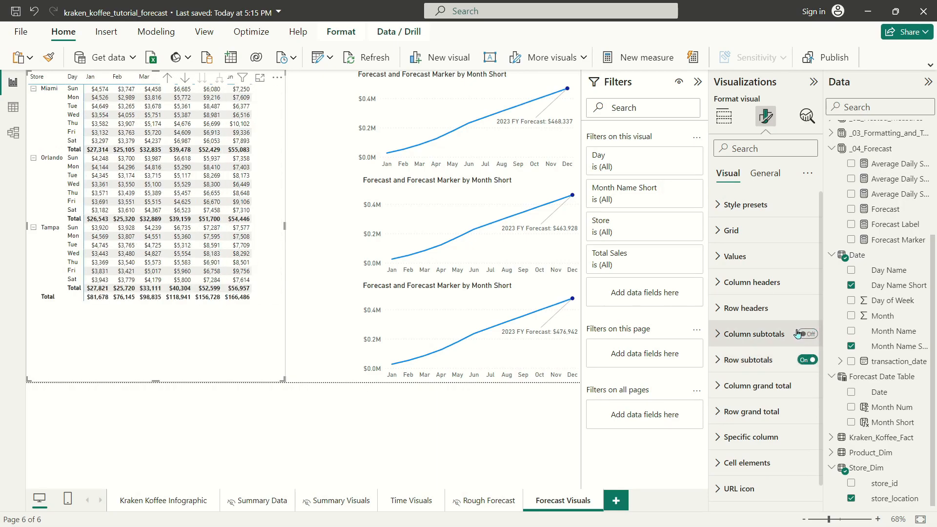
Set the grid border color to white for all sections of the matrix.
left_click(732, 234)
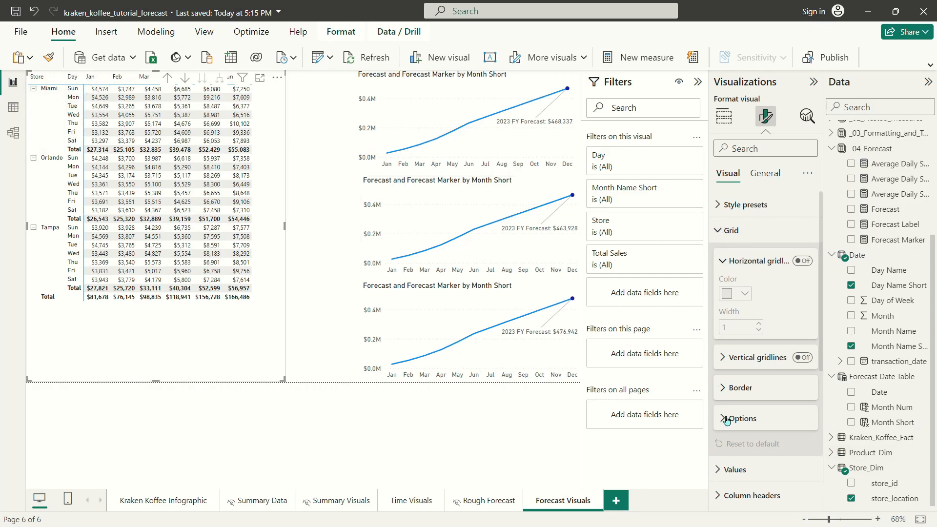
left_click(725, 388)
scroll(732, 386, "down", 3)
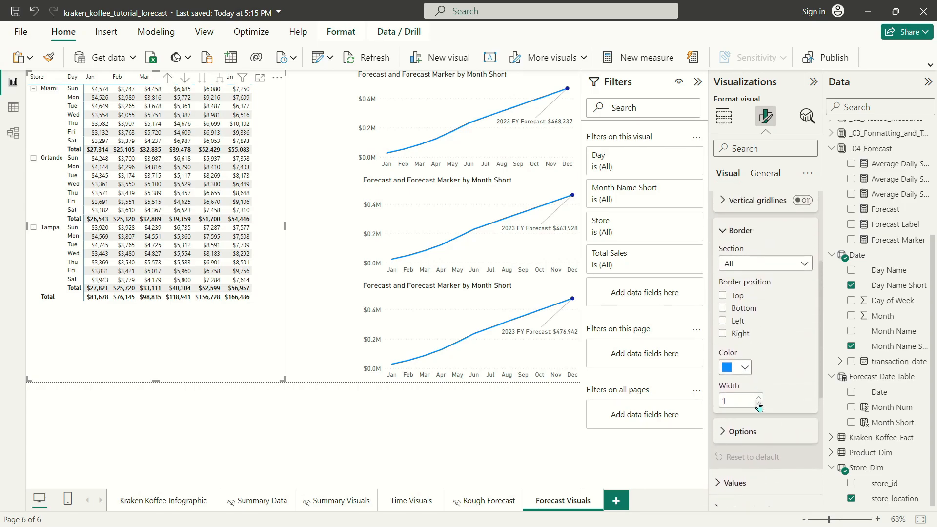
left_click(744, 370)
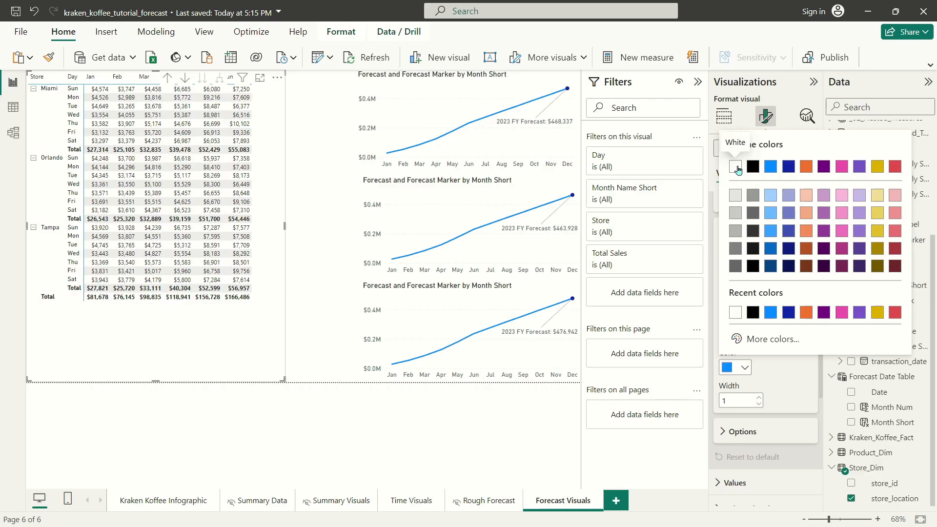
left_click(736, 167)
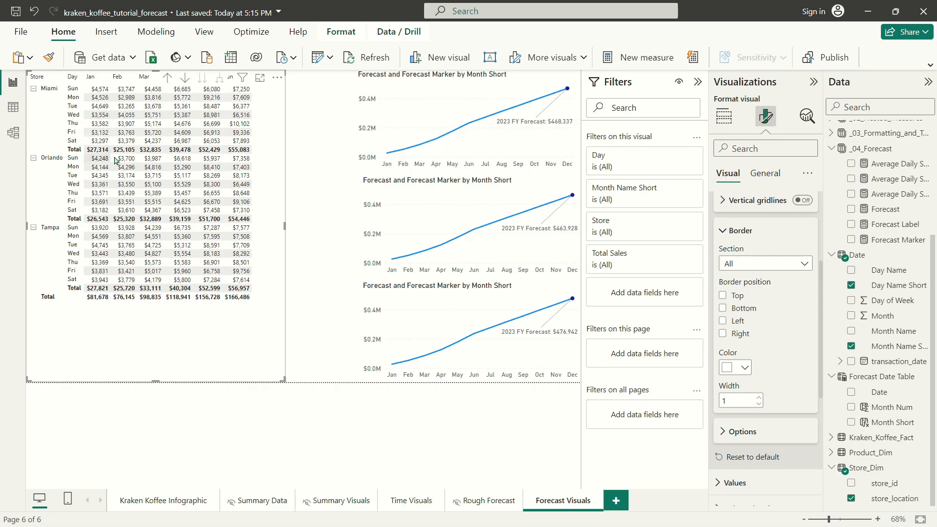
scroll(730, 292, "up", 3)
left_click(730, 230)
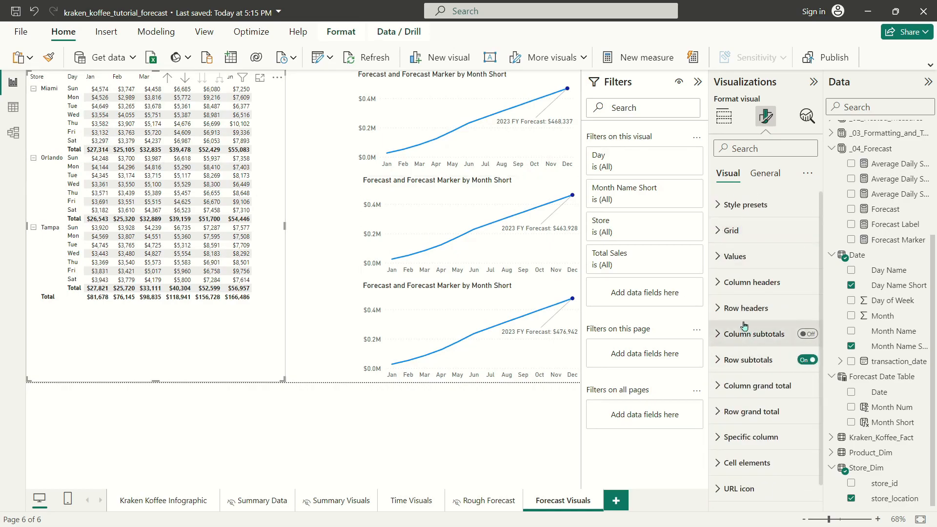
Set the alternate background color of the matrix values to white.
left_click(734, 256)
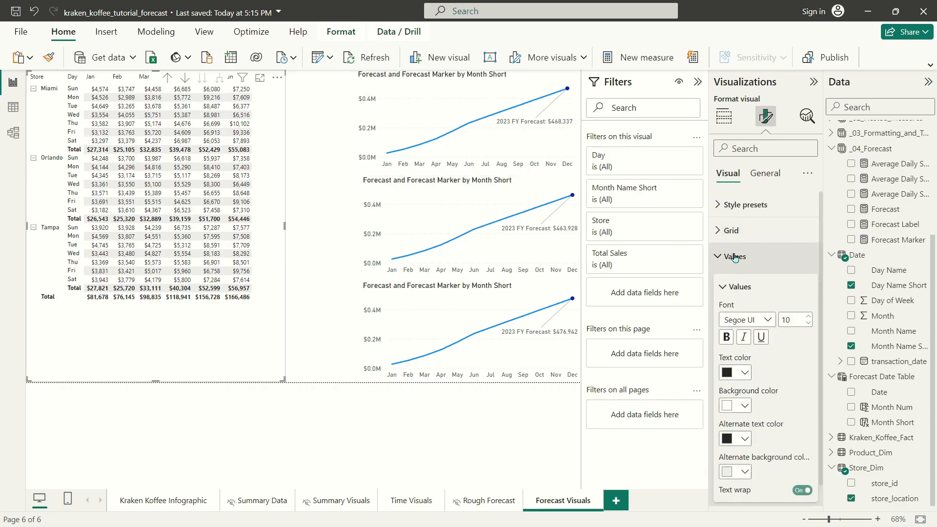
left_click(726, 472)
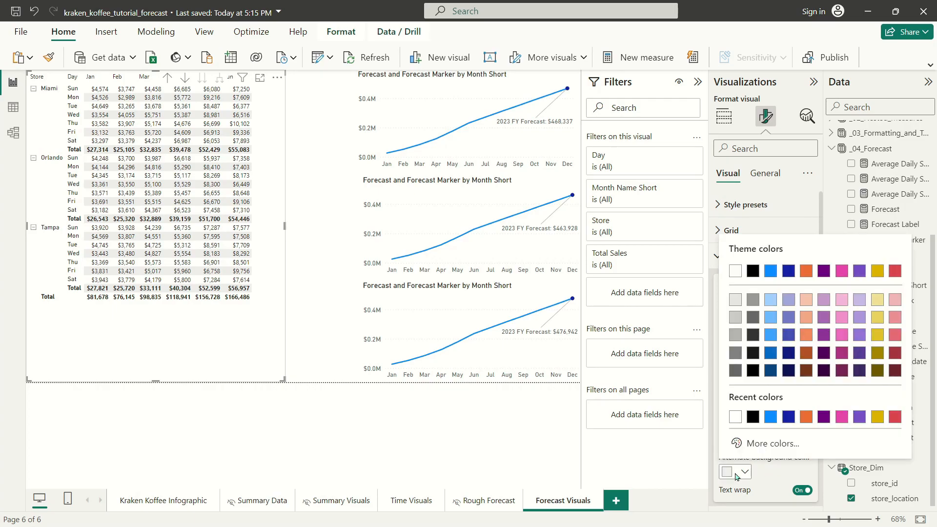
left_click(735, 272)
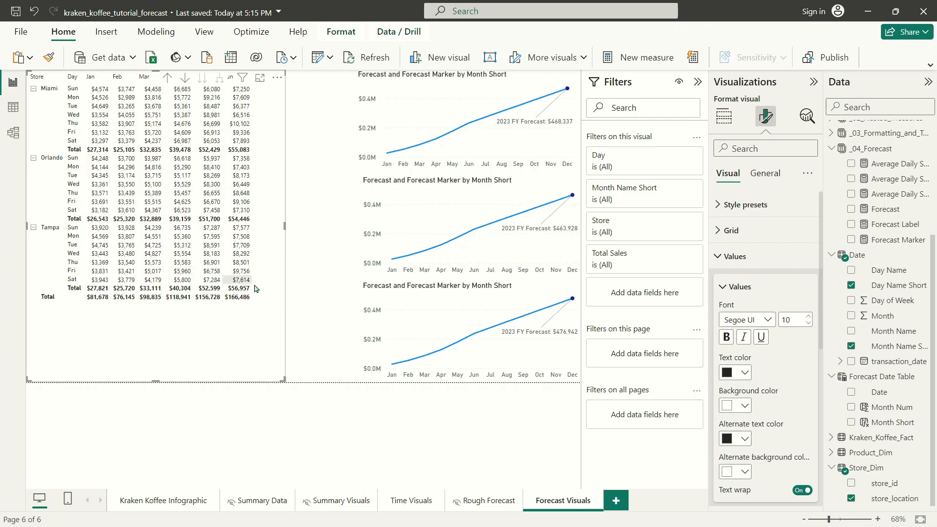
Set the font of the matrix values to DIN at size 13.
left_click(757, 320)
left_click(734, 152)
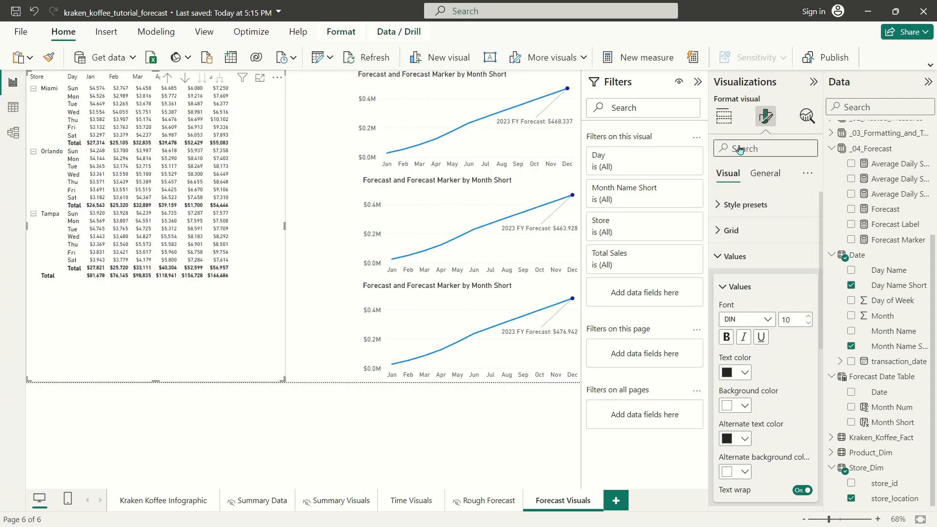
left_click(808, 317)
left_click(808, 316)
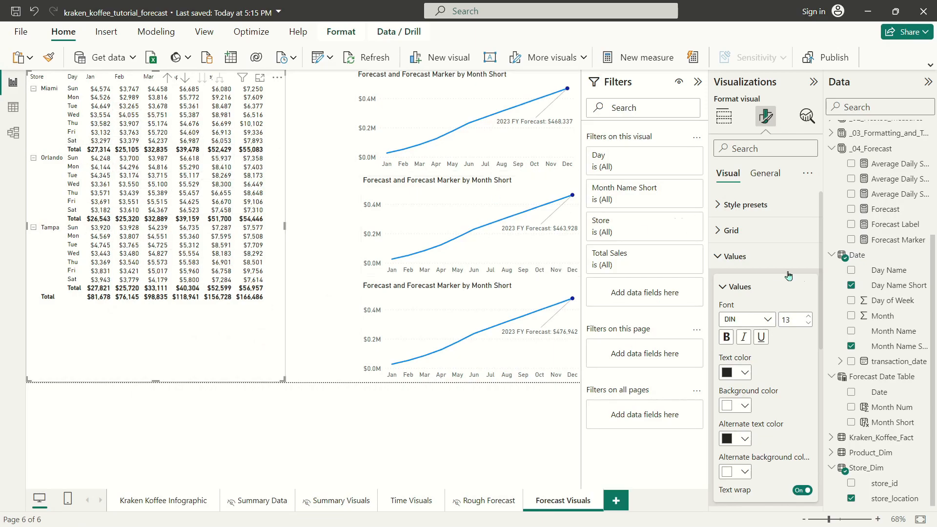
left_click(742, 259)
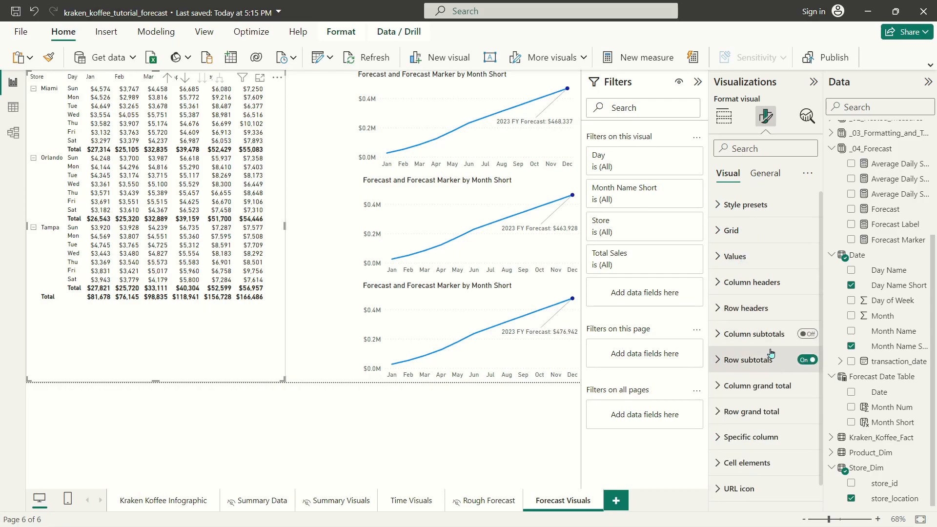
Increase the matrix's row padding to 4 in the grid options and deselect the matrix.
left_click(730, 231)
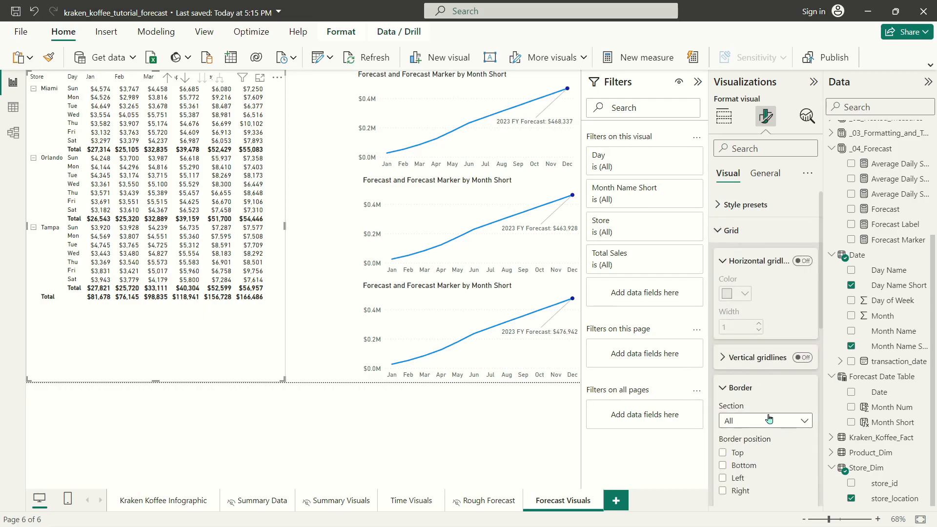
scroll(739, 429, "down", 3)
left_click(739, 434)
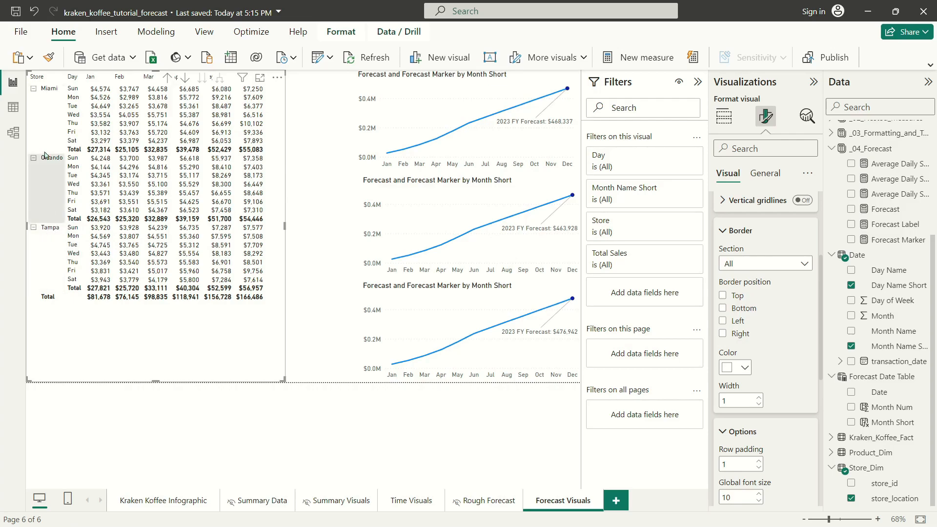
scroll(796, 412, "down", 3)
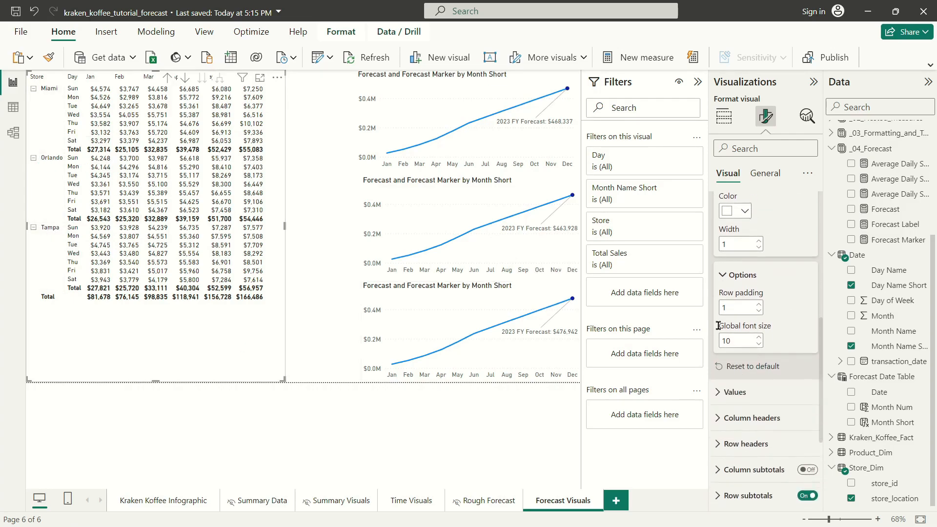
left_click(759, 304)
left_click(759, 304)
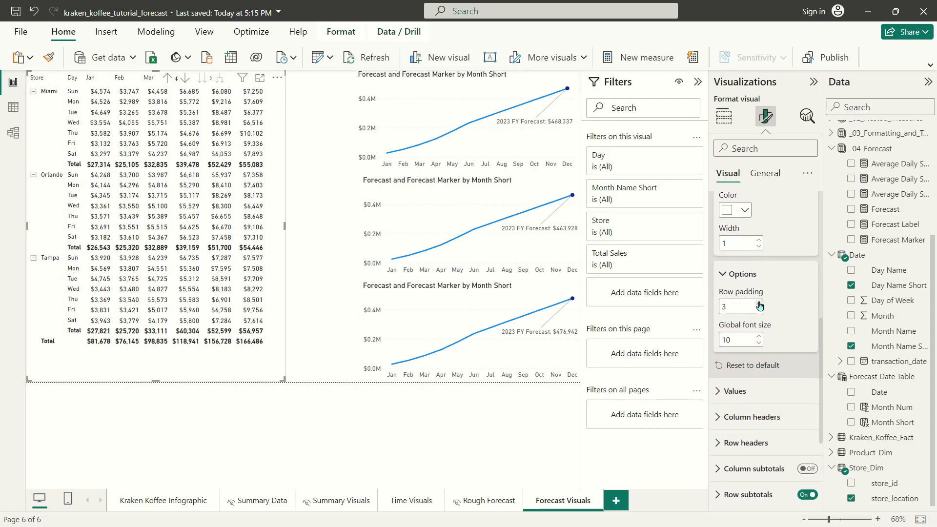
left_click(759, 304)
left_click(288, 383)
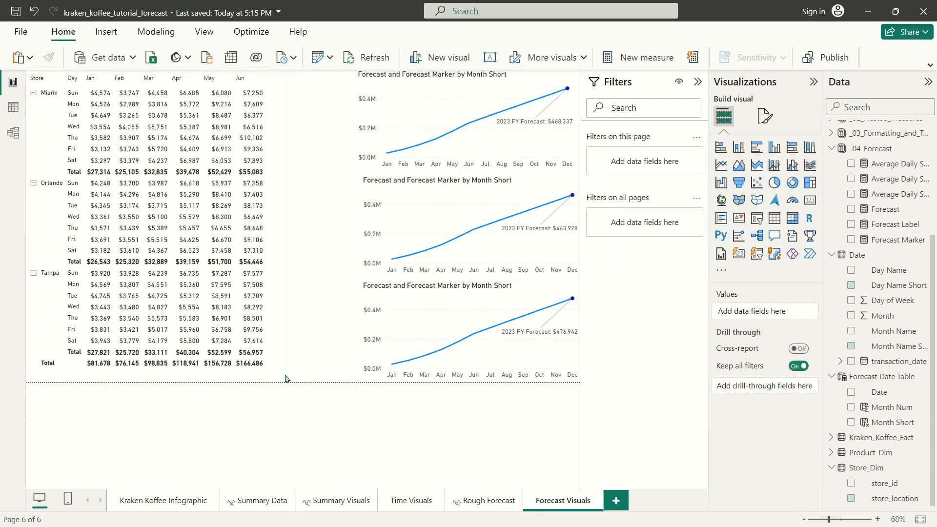
Narrow the matrix slightly and turn on background color and font color formatting in the cell elements for its Total Sales values.
left_click(281, 379)
left_click_drag(283, 377, 275, 379)
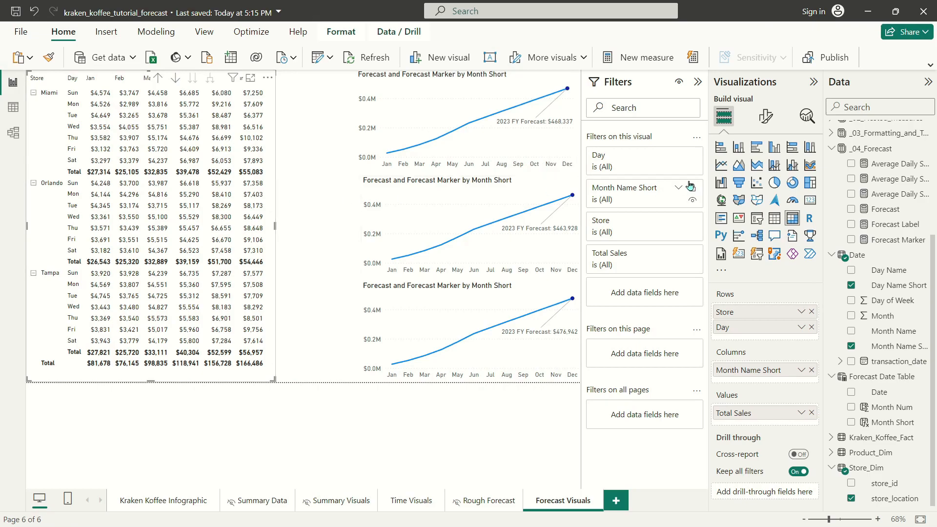
left_click(766, 116)
left_click(746, 462)
scroll(753, 412, "down", 5)
scroll(754, 413, "down", 2)
left_click(800, 270)
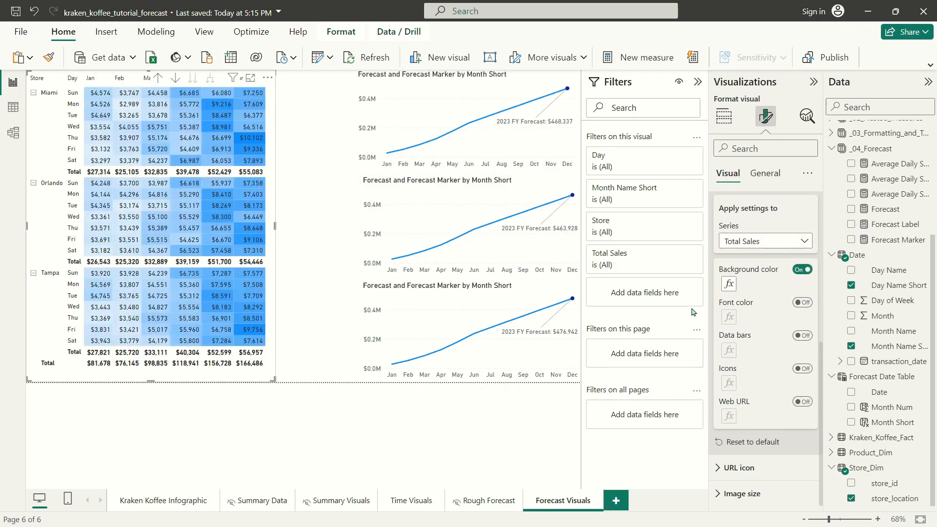
left_click(799, 303)
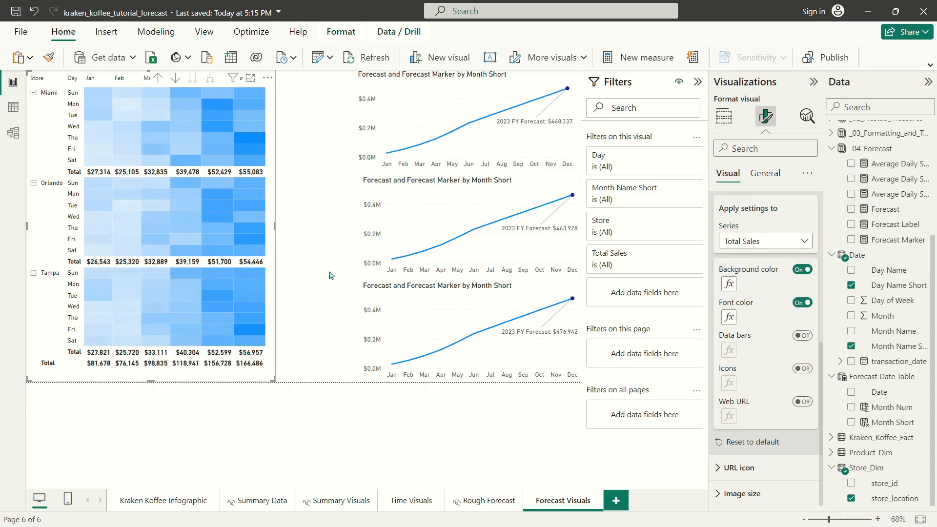
Move the Miami, Orlando and Tampa forecast charts next to the matrix and make the Miami chart slightly smaller.
left_click_drag(385, 79, 295, 85)
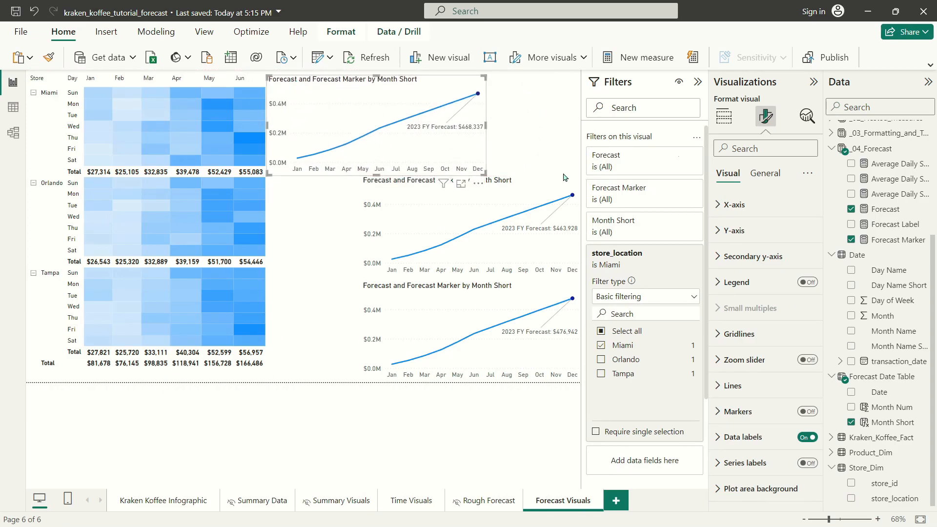
left_click_drag(474, 168, 476, 169)
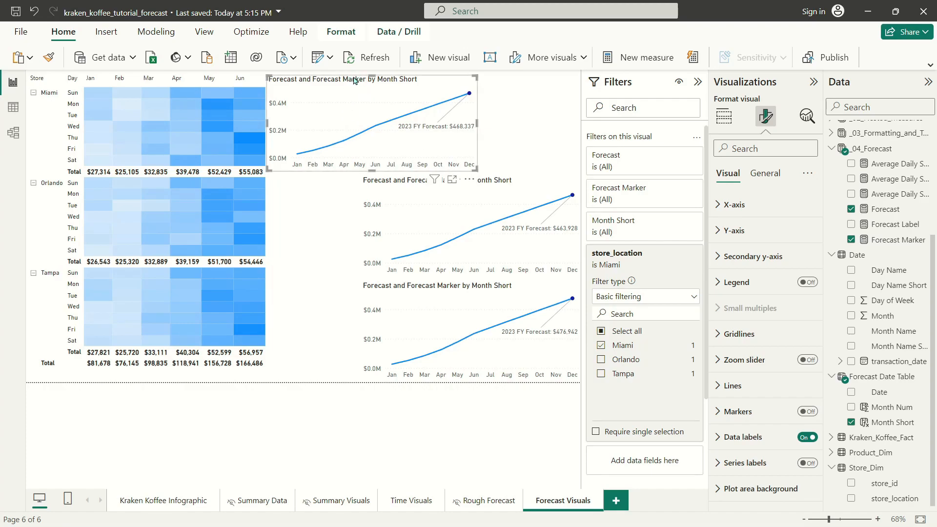
mouse_move(372, 73)
left_mouse_down()
mouse_move(341, 69)
mouse_move(374, 68)
left_mouse_up()
left_click_drag(418, 179, 333, 174)
left_click_drag(380, 290, 288, 281)
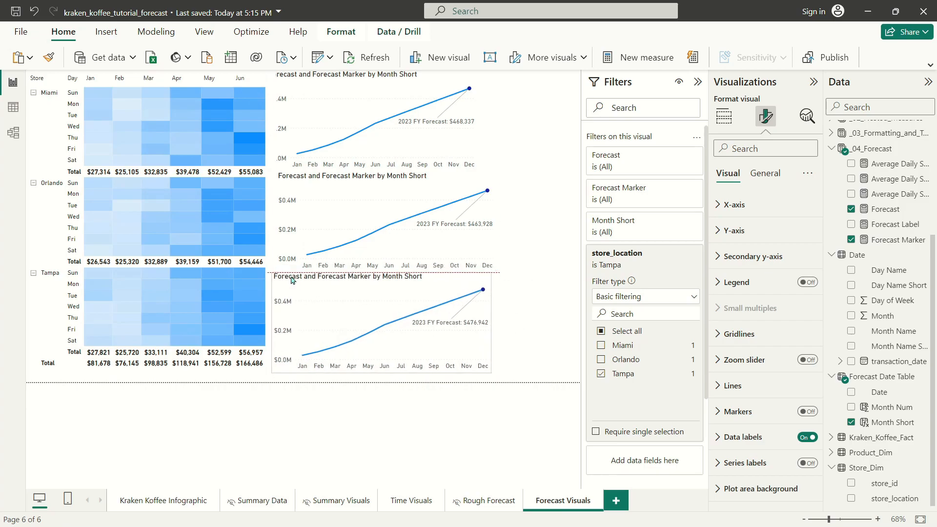
Set the matrix's row padding to 5 in the grid options and check how its rows fit.
left_click(268, 257)
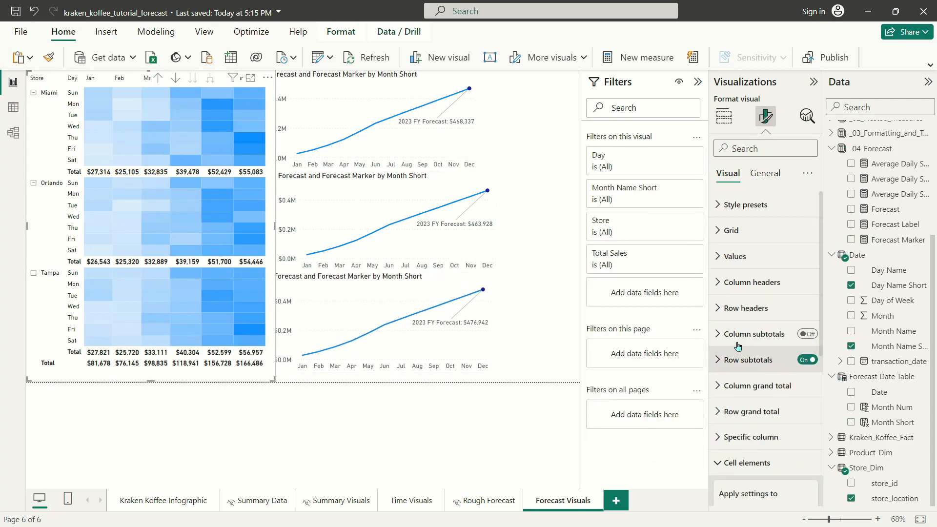
left_click(729, 227)
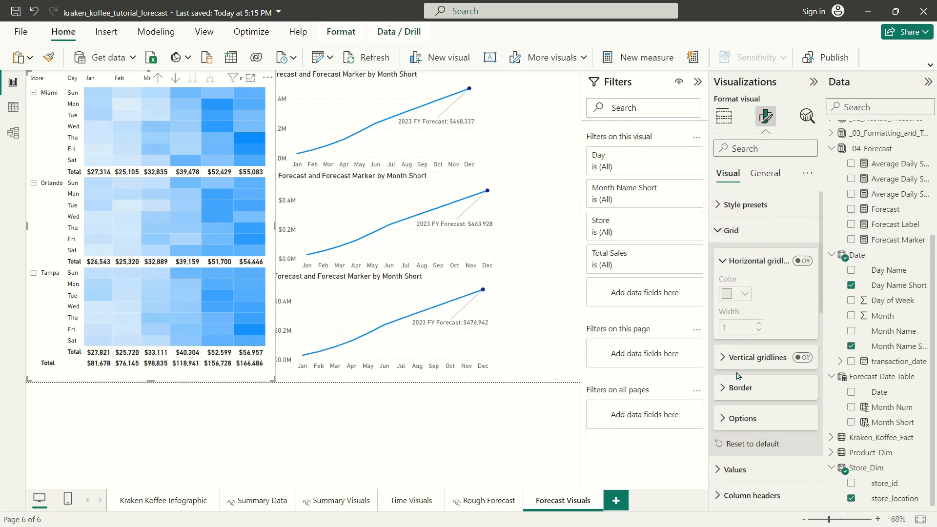
left_click(754, 421)
left_click(759, 448)
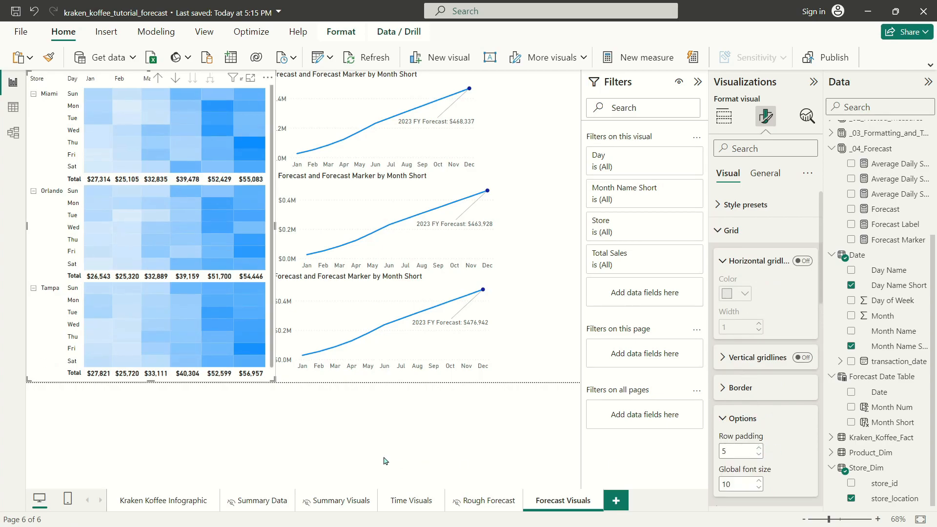
scroll(178, 364, "down", 1)
scroll(210, 321, "up", 1)
scroll(244, 300, "down", 1)
Set the font size of the matrix values to 12.
left_click(764, 173)
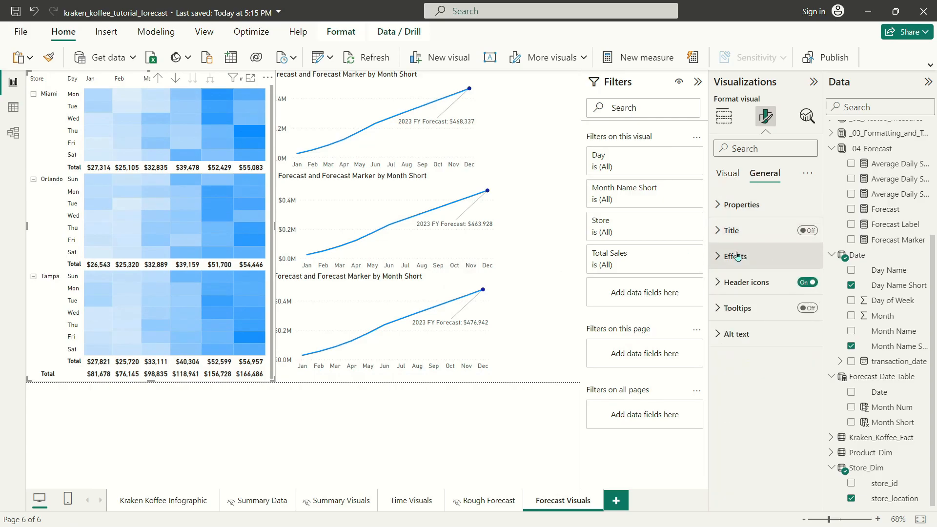
left_click(721, 176)
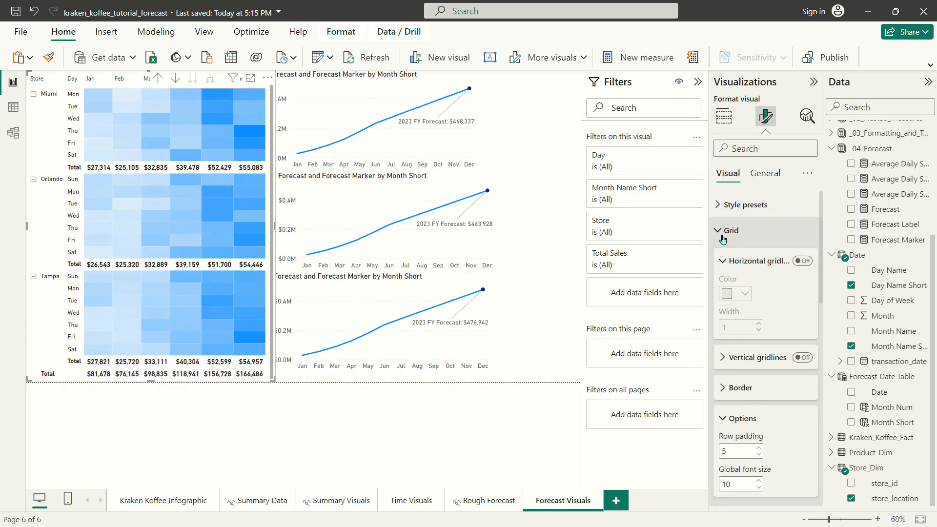
left_click(722, 233)
left_click(726, 256)
left_click(808, 325)
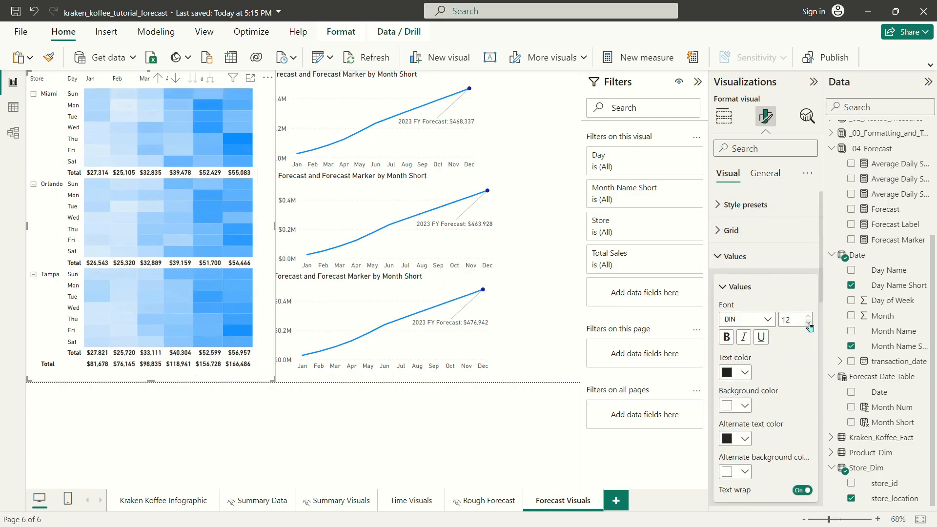
Reduce the Miami chart's height, then align the Orlando chart beneath it and shorten it slightly.
left_click(307, 78)
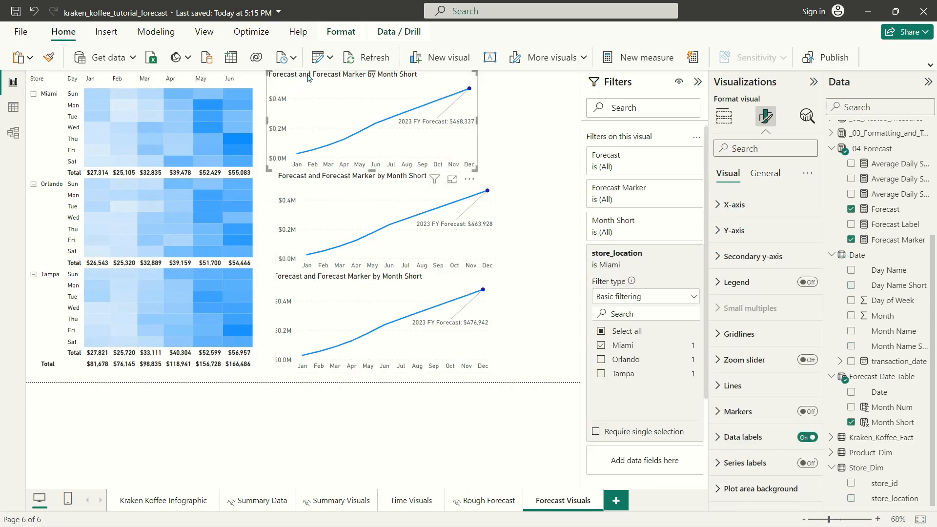
left_click_drag(477, 167, 475, 161)
left_click_drag(361, 180, 351, 182)
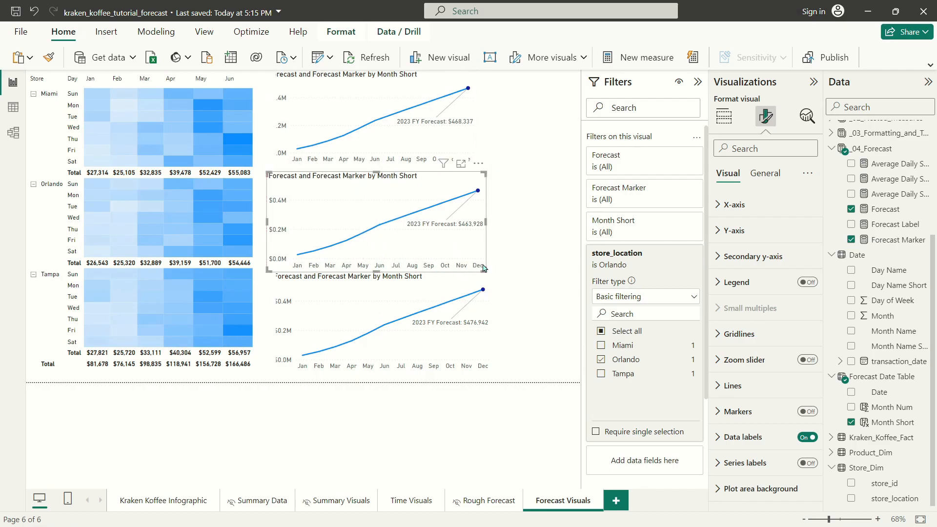
left_click_drag(483, 269, 483, 263)
left_click(331, 277)
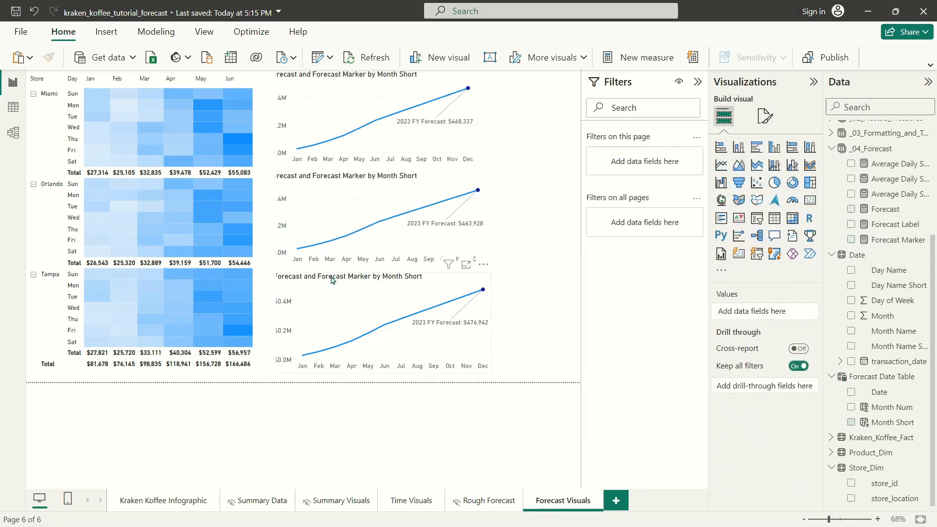
Narrow the matrix to fit its columns and move the Tampa chart up beside it, under the Orlando chart.
left_click(305, 282)
left_click(262, 282)
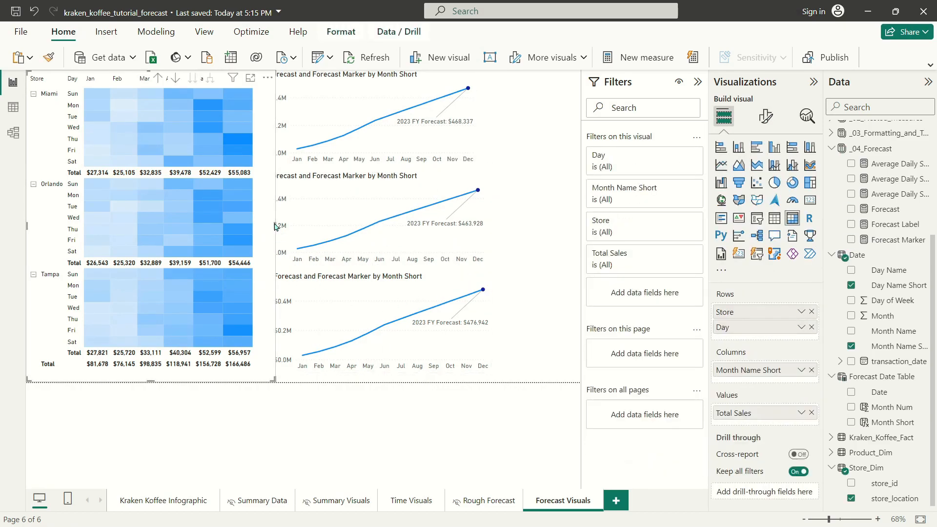
left_click(293, 283)
left_click_drag(293, 284, 284, 277)
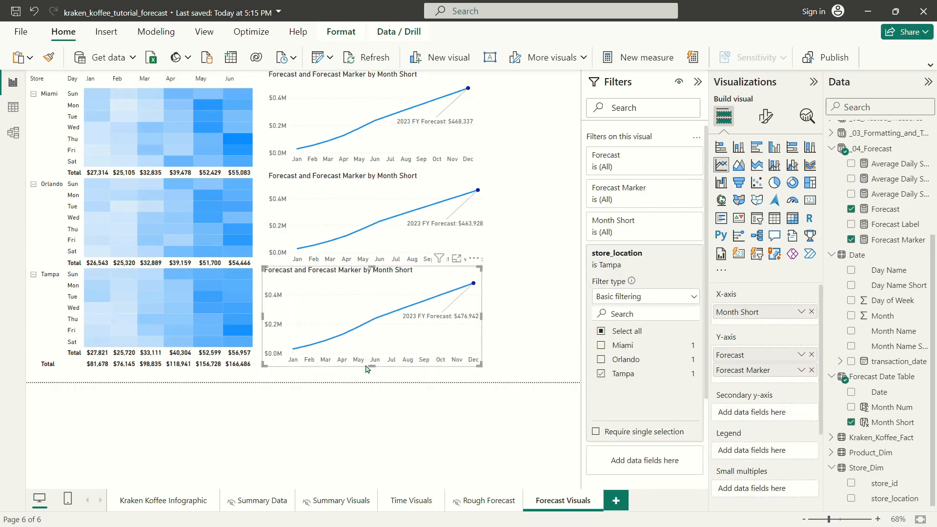
left_click(546, 291)
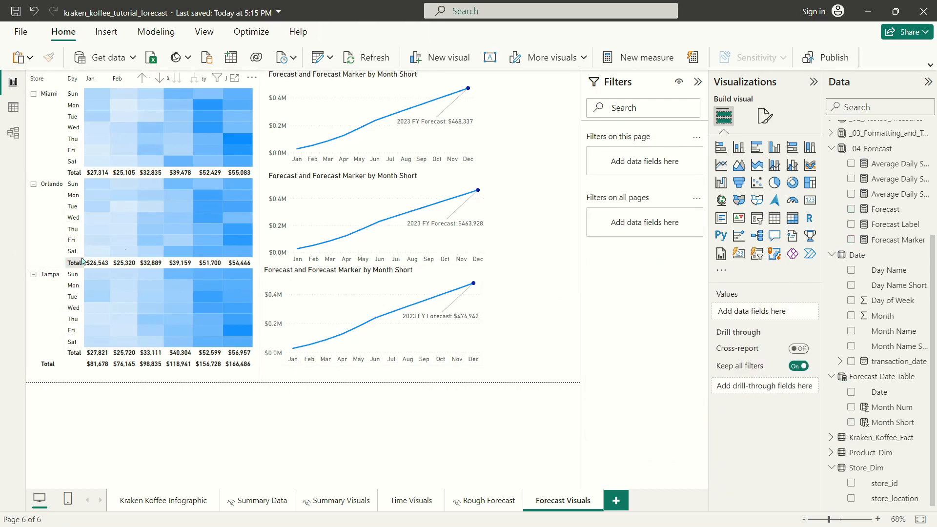
left_click(253, 149)
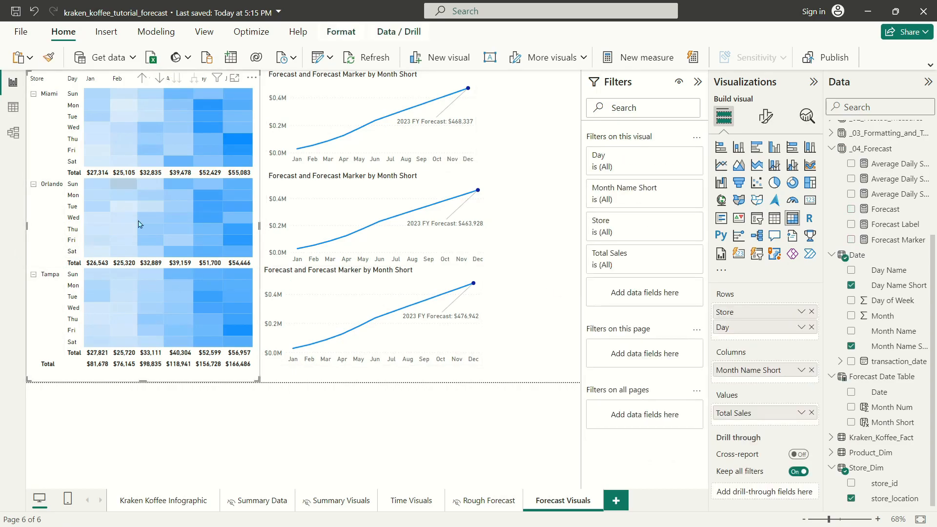